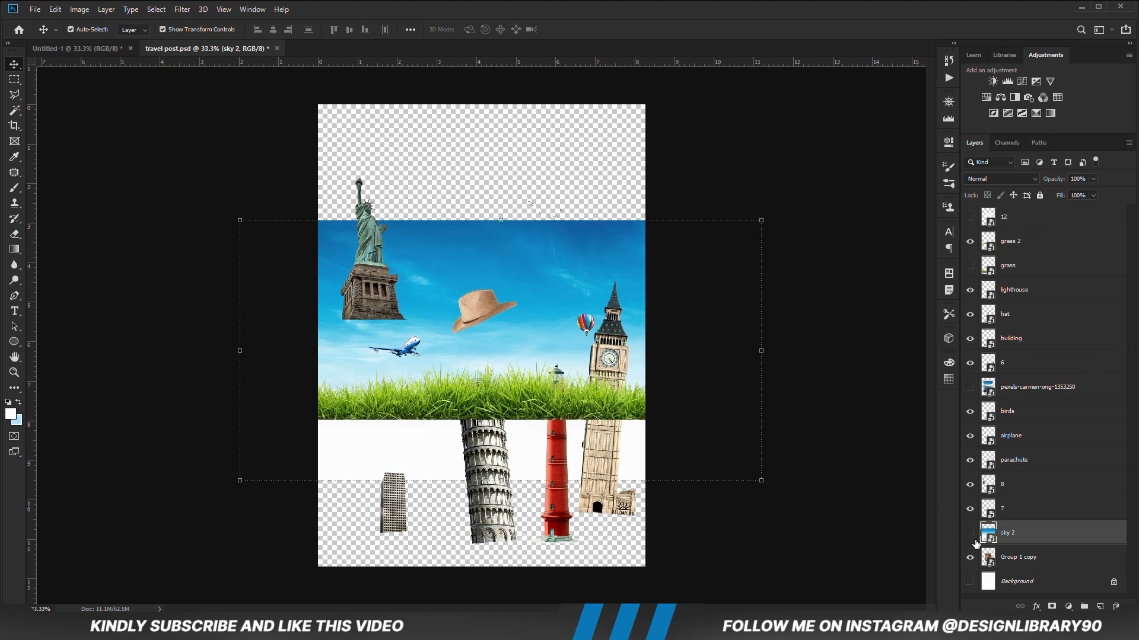
Show the grass layer in travel post.psd, bring it into Untitled-1 and place it across the lower part of the poster.
click(716, 393)
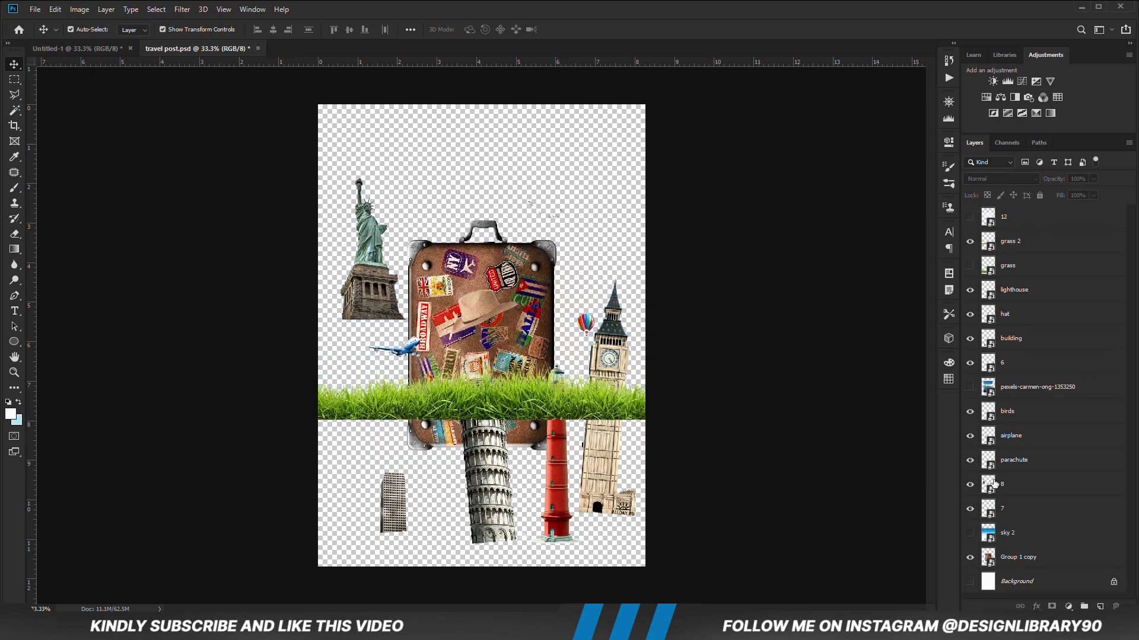
click(970, 268)
click(970, 266)
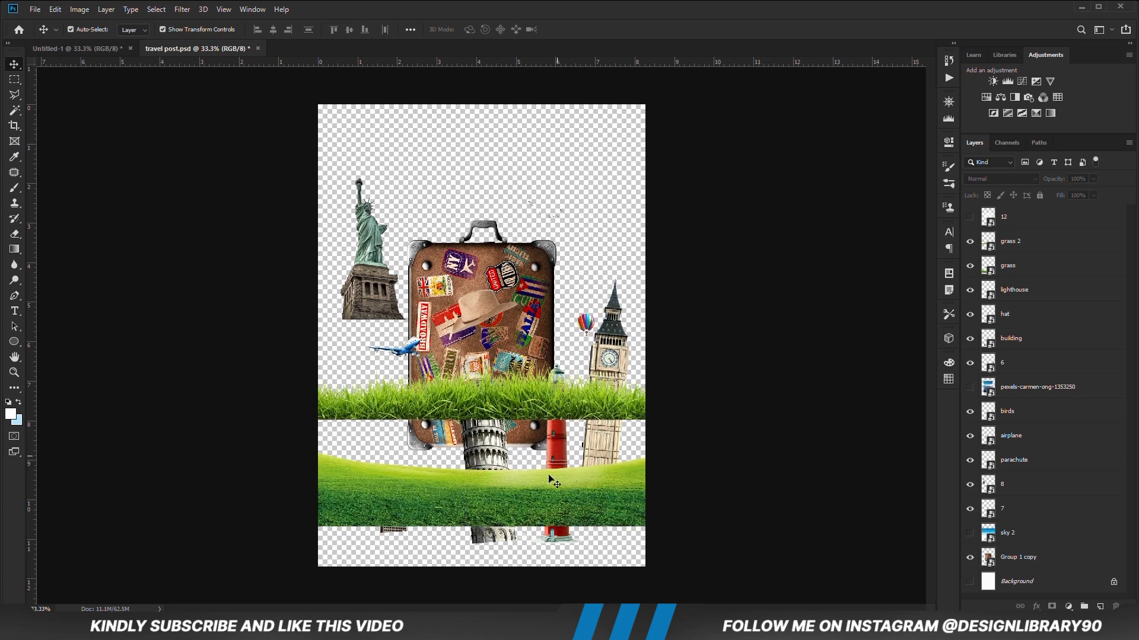
ctrl+click(546, 519)
drag(550, 523, 493, 457)
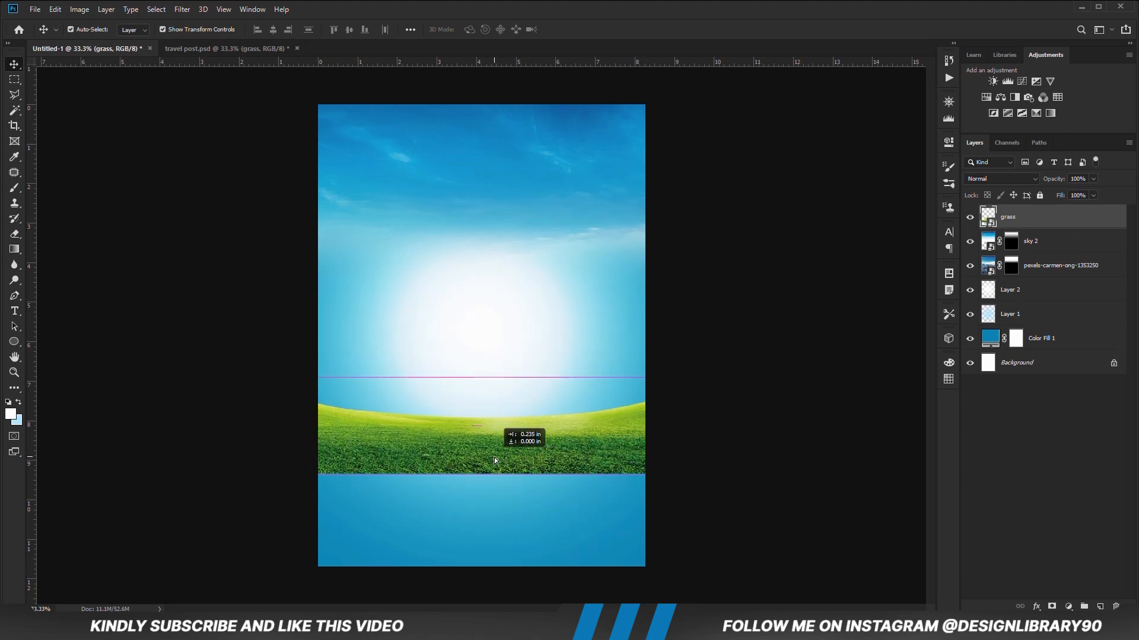
click(692, 323)
Bring the suitcase, Statue of Liberty, Big Ben, lighthouse and leaning tower from travel post.psd into Untitled-1 together.
click(206, 51)
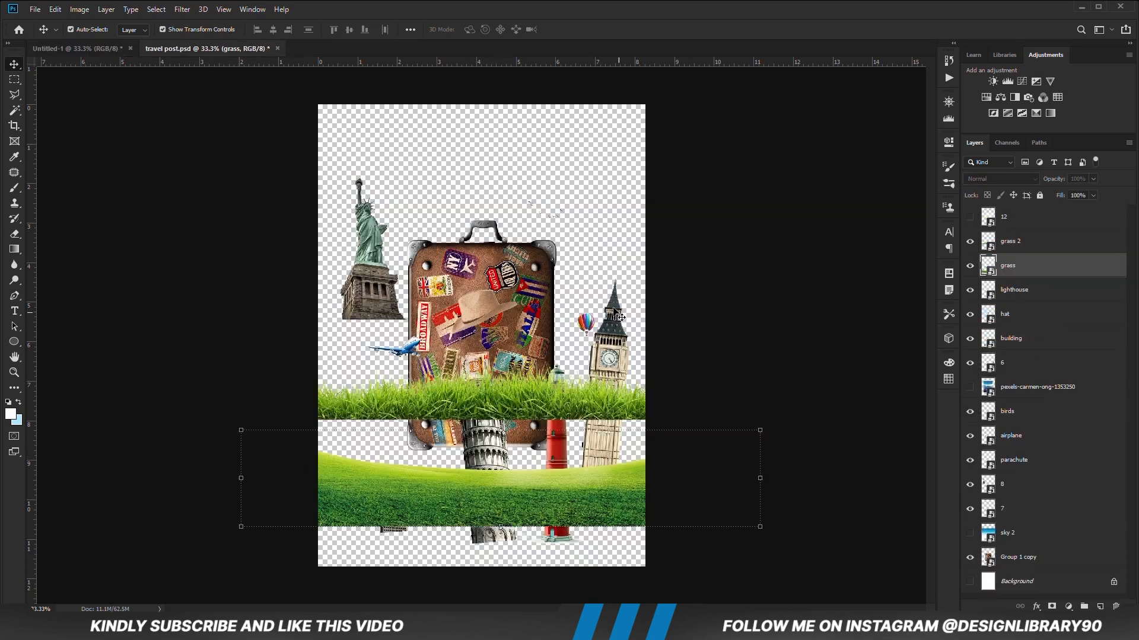
click(527, 275)
shift+click(379, 293)
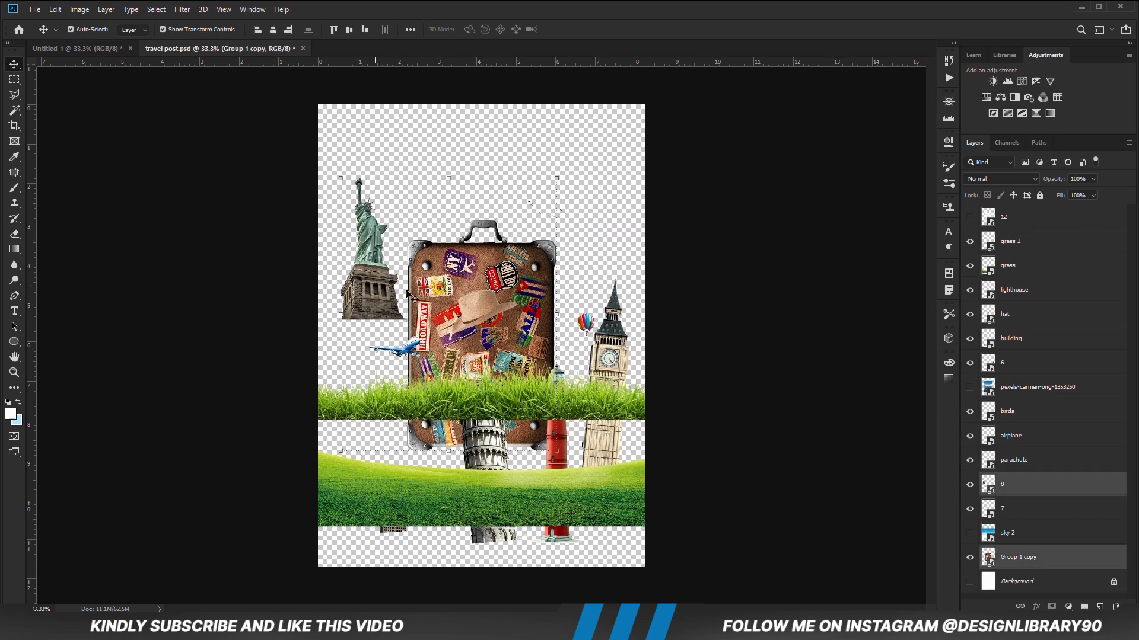
shift+click(616, 362)
shift+click(566, 459)
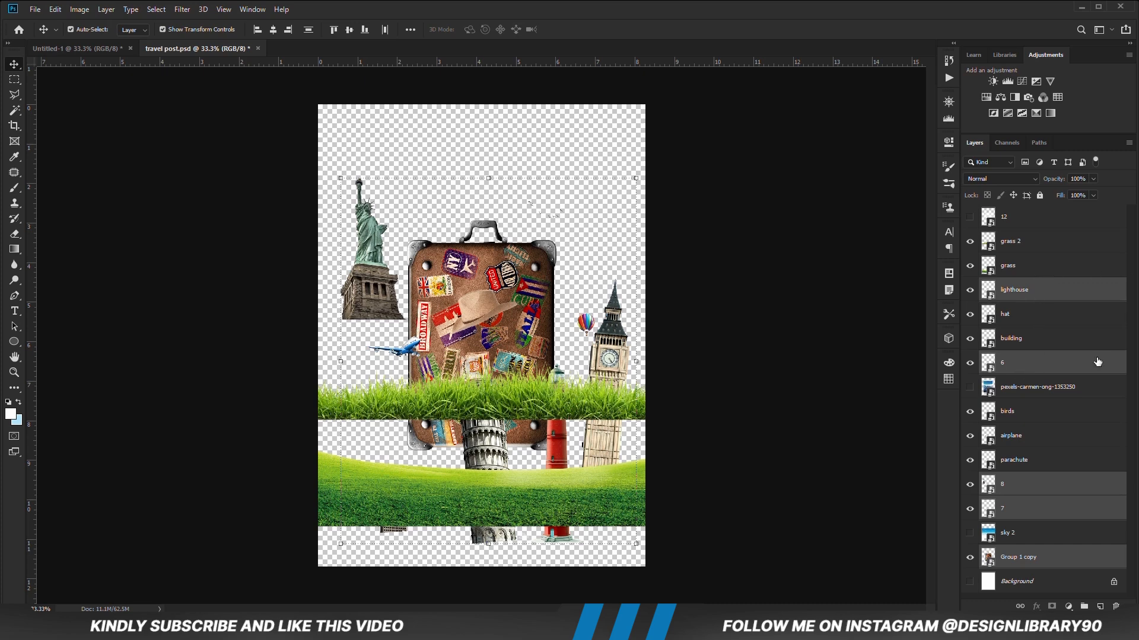
drag(71, 29, 483, 300)
click(710, 395)
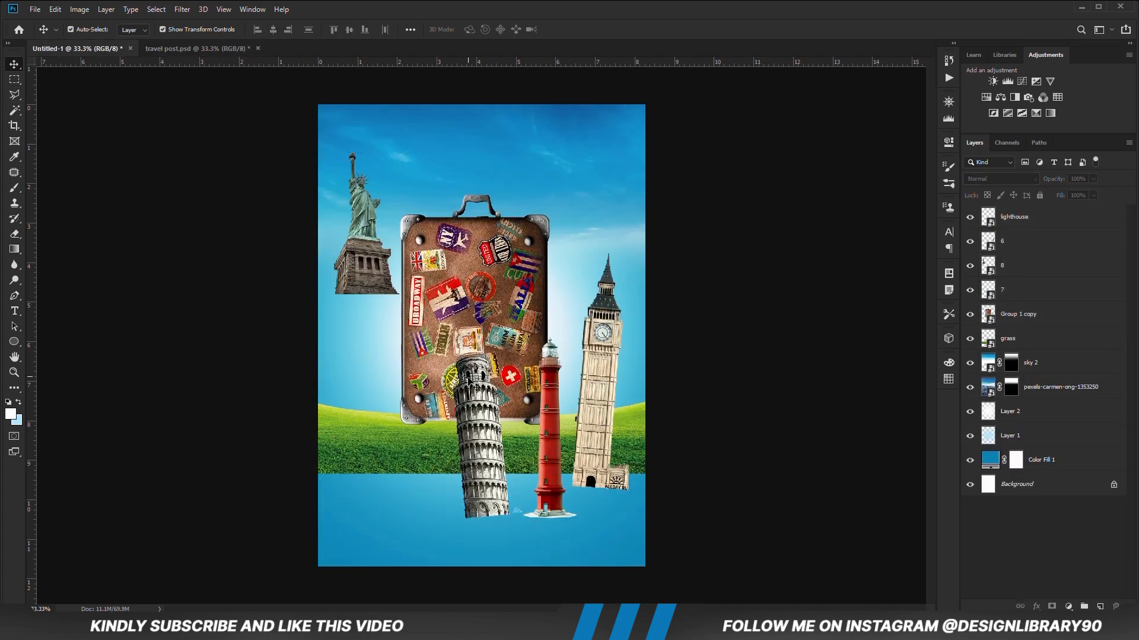
Centre the suitcase horizontally on the poster, lower it slightly and put its layer beneath the grass layer.
drag(487, 340, 495, 342)
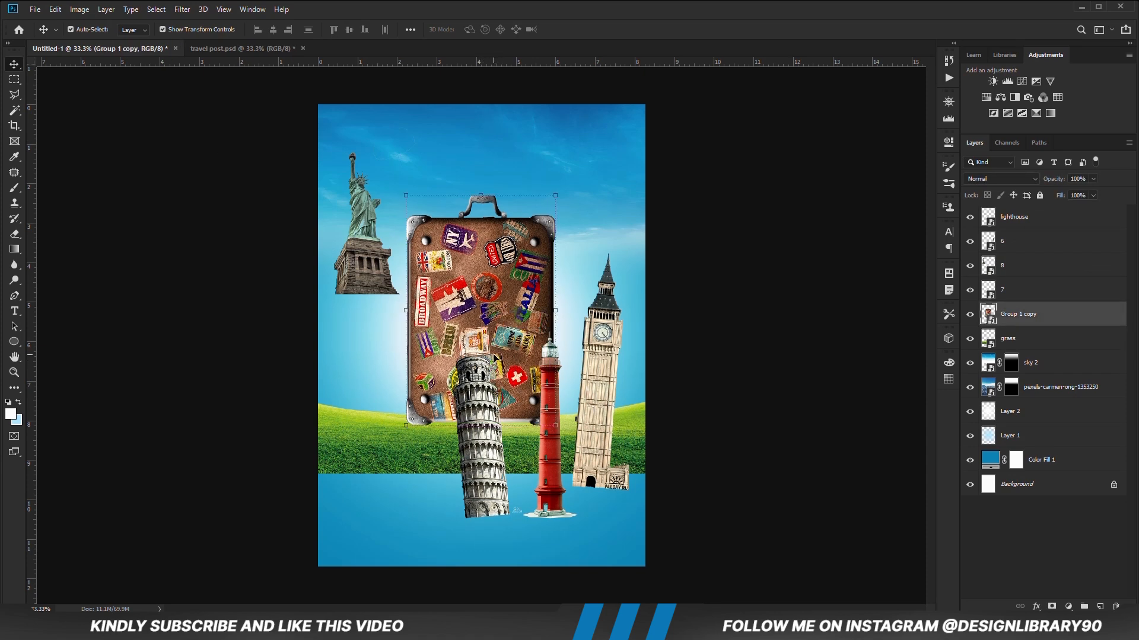
drag(499, 360, 499, 367)
drag(1022, 326, 1020, 348)
Reorder the lighthouse, 6, 8 and 7 layers so they sit beneath the grass layer and above the suitcase.
click(1017, 321)
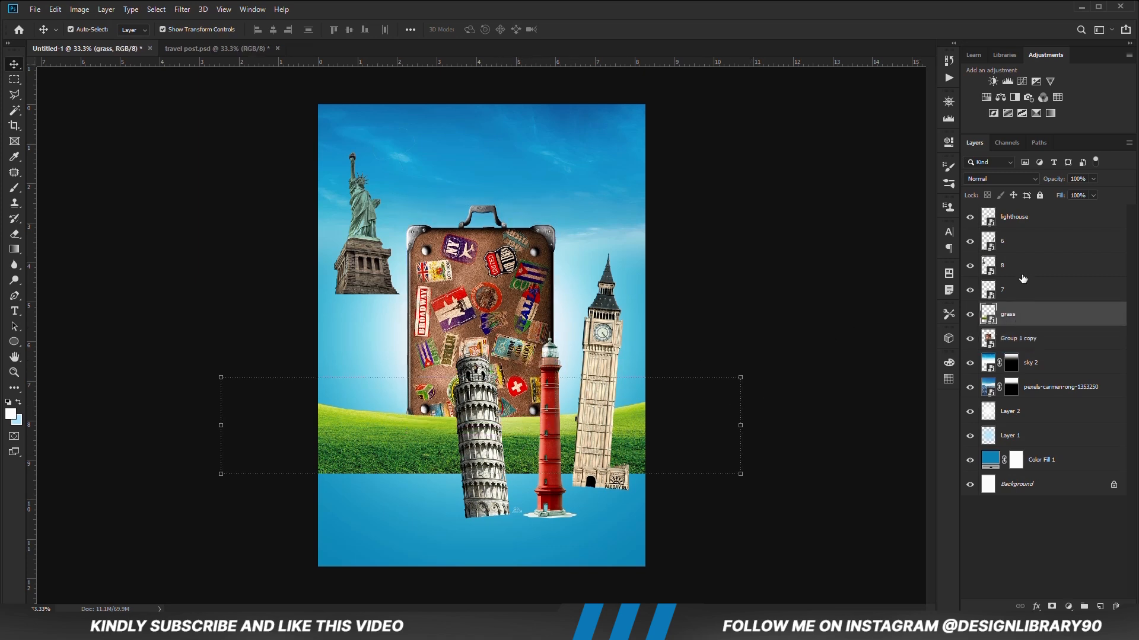
shift+click(1019, 230)
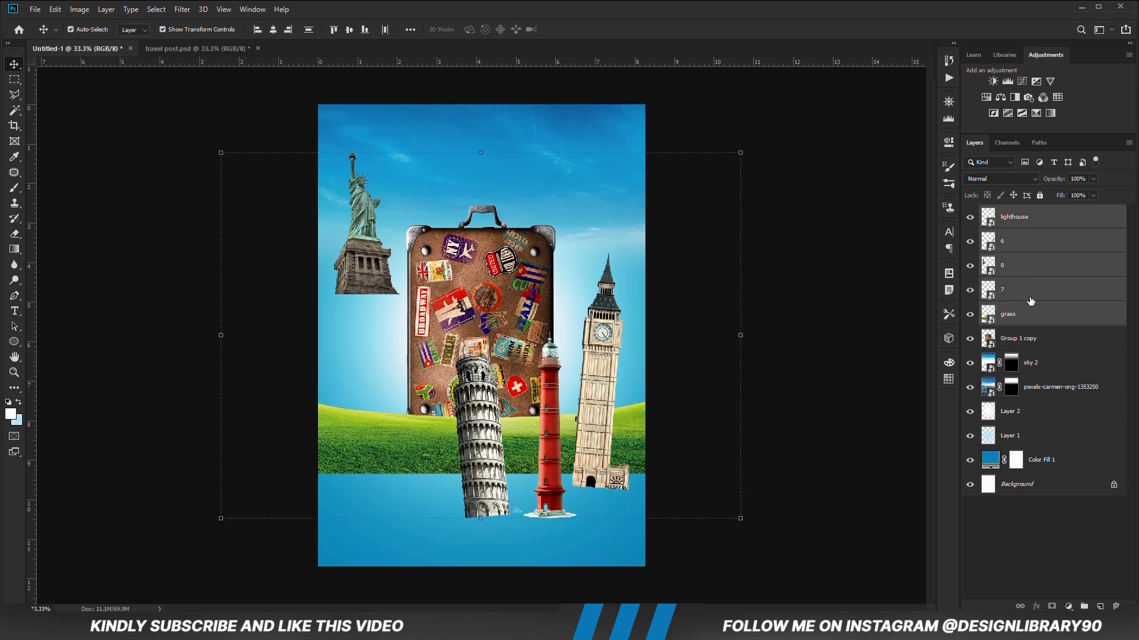
drag(1031, 255, 1039, 331)
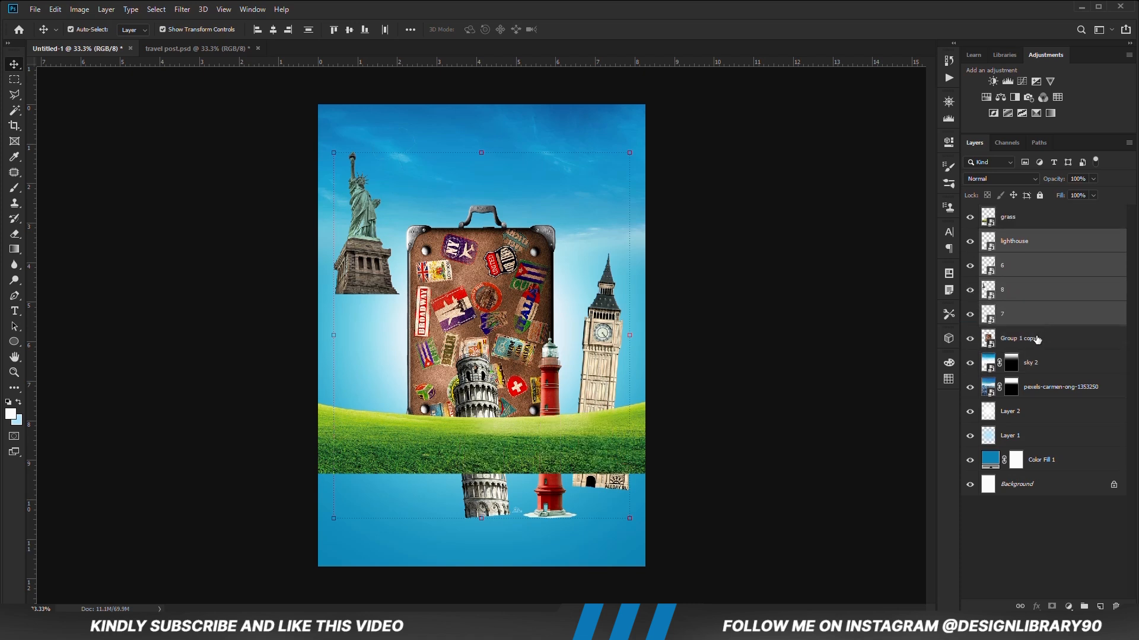
click(730, 389)
Move Big Ben and the lighthouse up so they stand behind the grass at the suitcase's right edge.
drag(594, 389, 577, 333)
click(758, 401)
click(552, 408)
drag(551, 408, 558, 323)
Convert the lighthouse layer to a smart object and slightly reduce the lighthouse's height from its upper edge.
right_click(1030, 245)
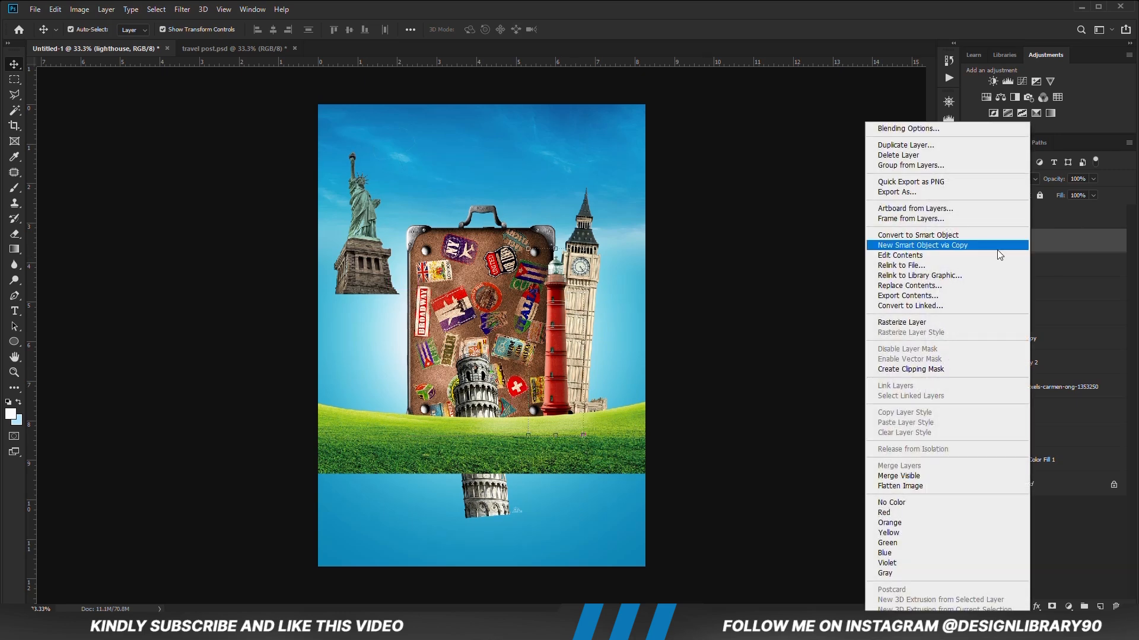
click(906, 236)
drag(560, 249, 559, 264)
key(Return)
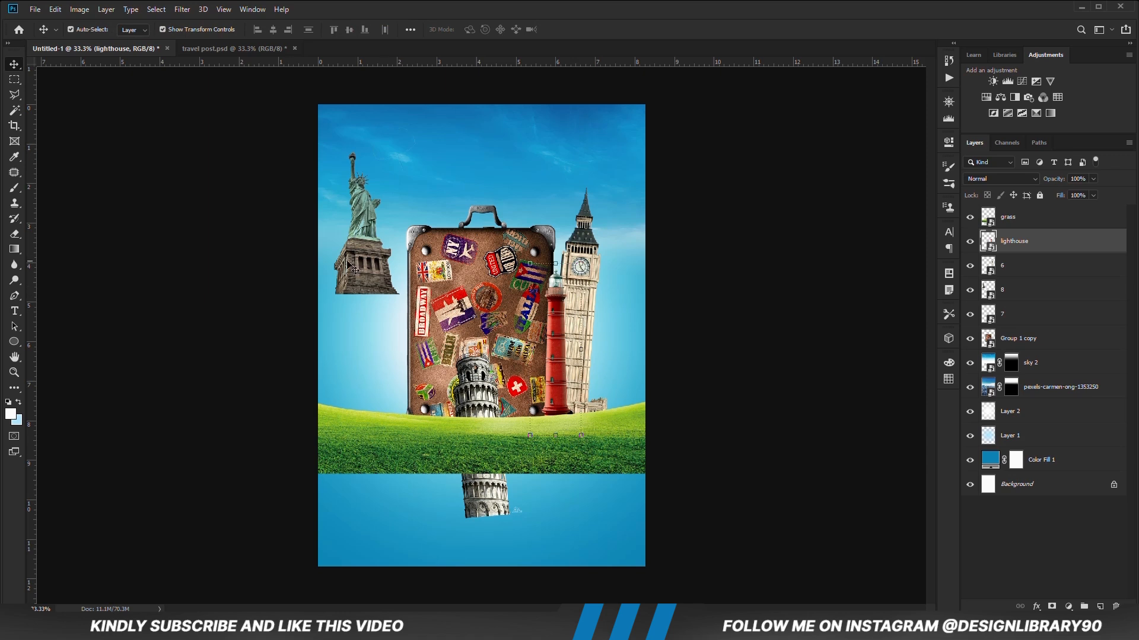
Stand the Statue of Liberty at the suitcase's left edge and place the leaning tower behind it on its outer side.
click(365, 265)
drag(361, 261, 393, 389)
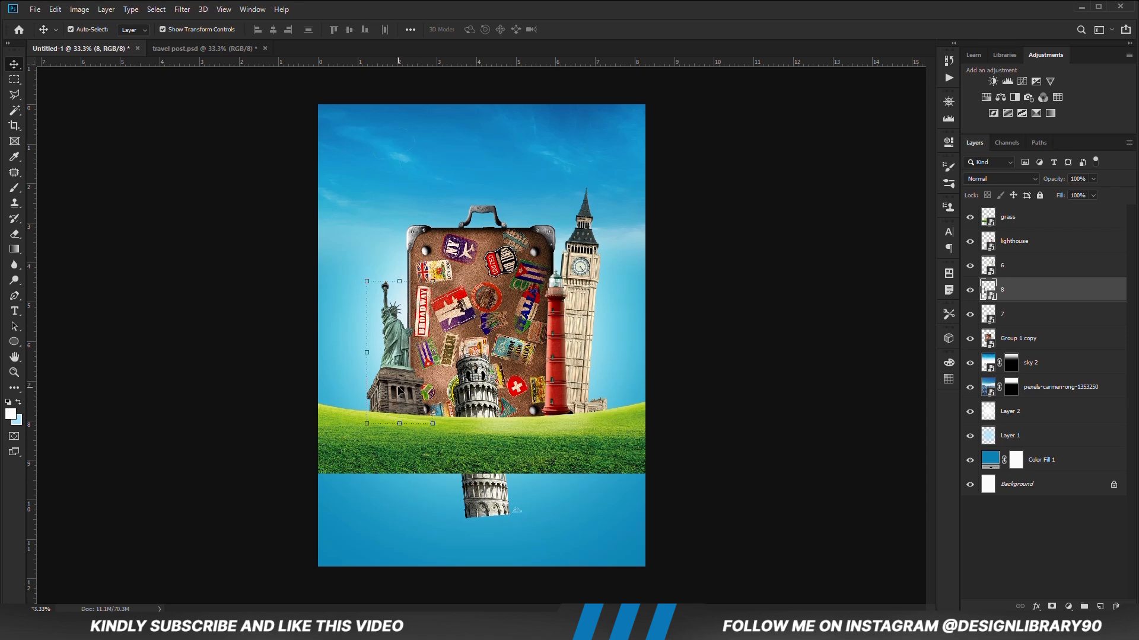
drag(401, 391, 407, 391)
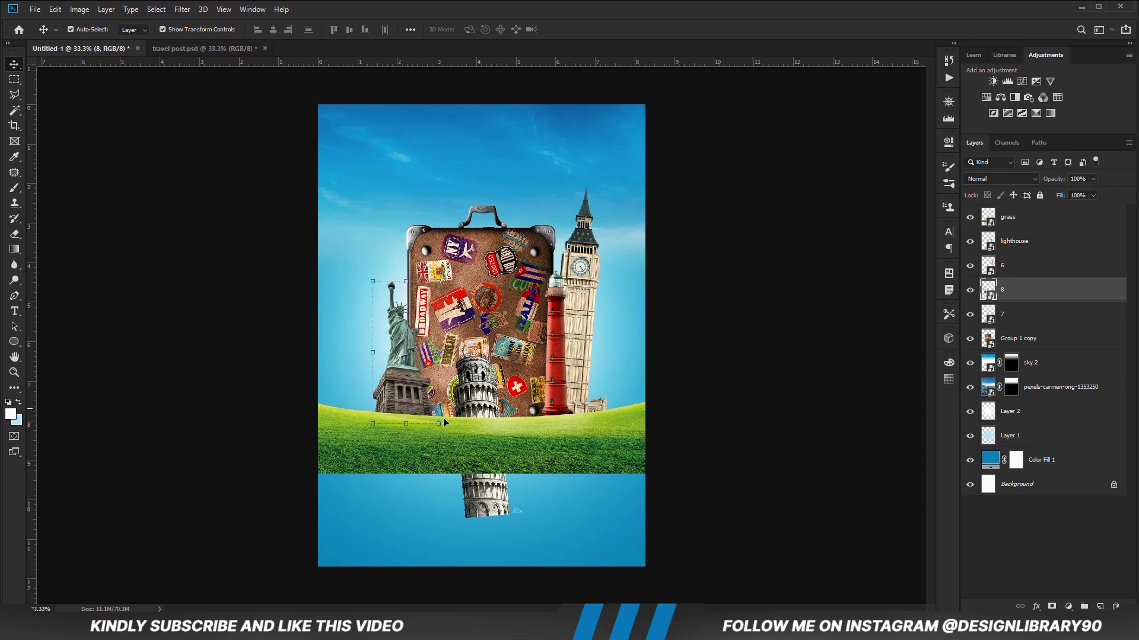
drag(492, 513, 389, 412)
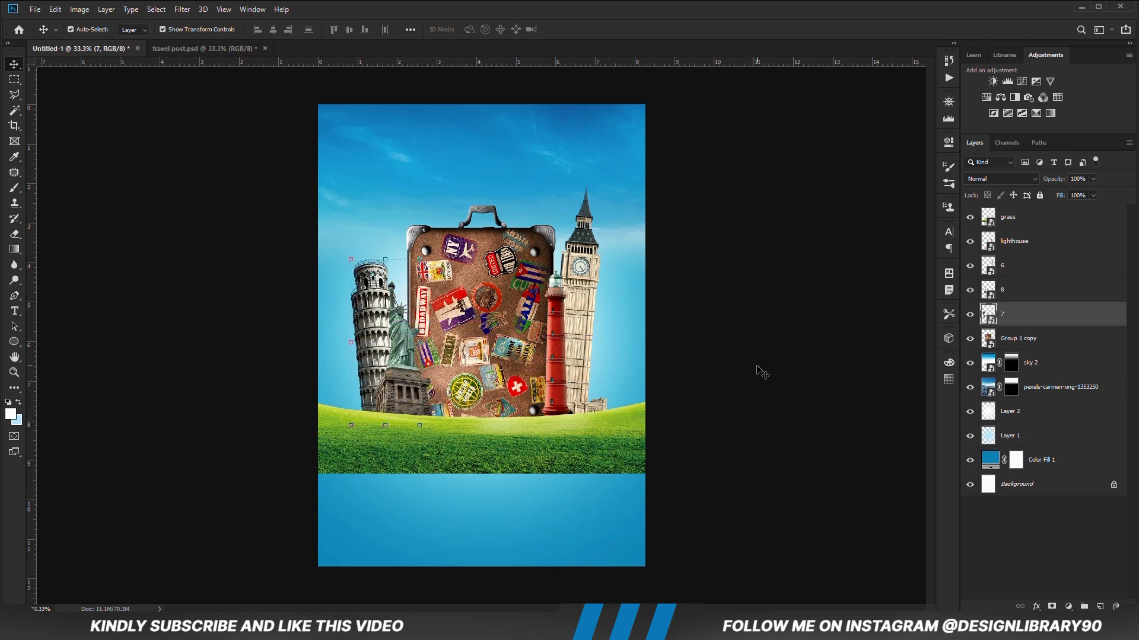
In travel post.psd, raise the grass slightly and move the small grey building a little lower.
click(178, 50)
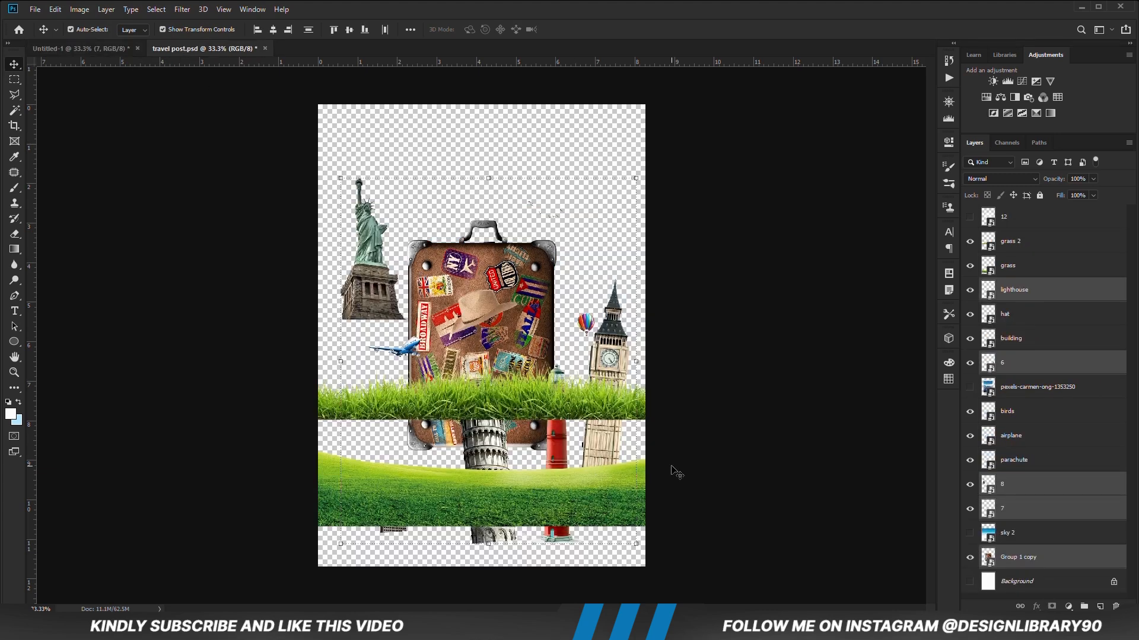
click(833, 467)
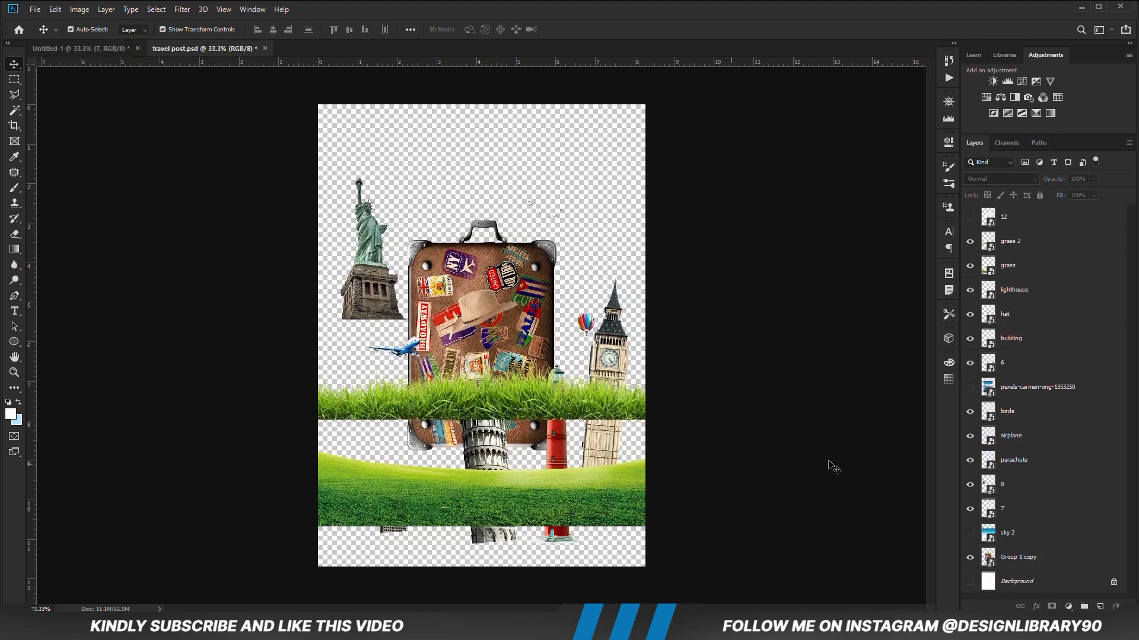
click(1013, 342)
drag(459, 511, 459, 487)
click(395, 519)
drag(395, 522, 397, 535)
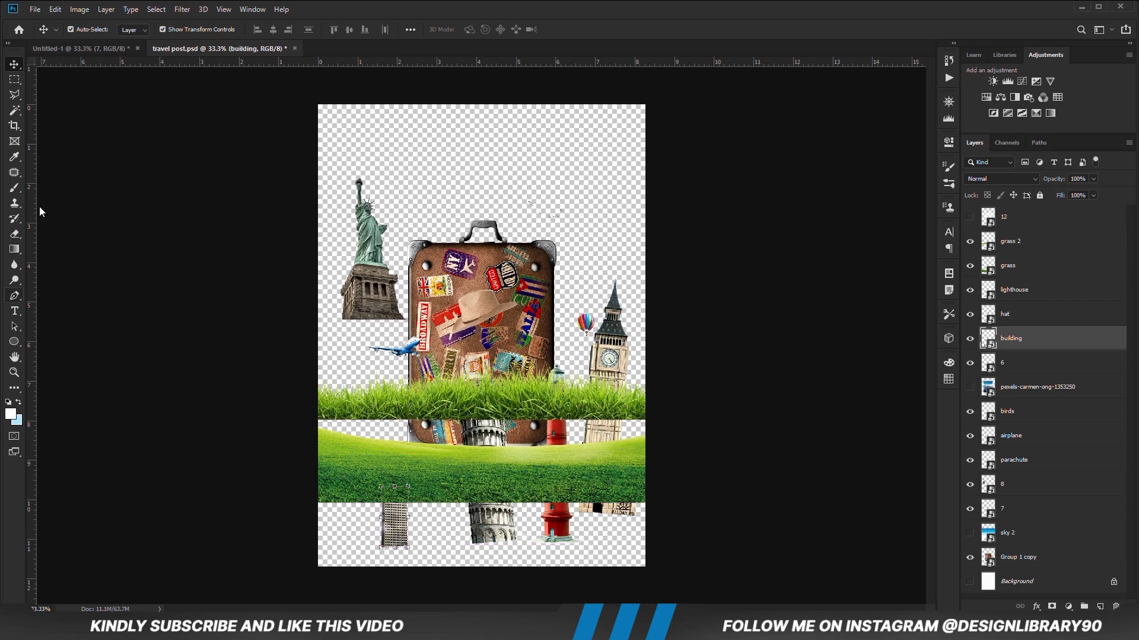
Add the building to Untitled-1 and place it at the foot of the leaning tower, behind the grass.
click(84, 48)
key(ctrl+v)
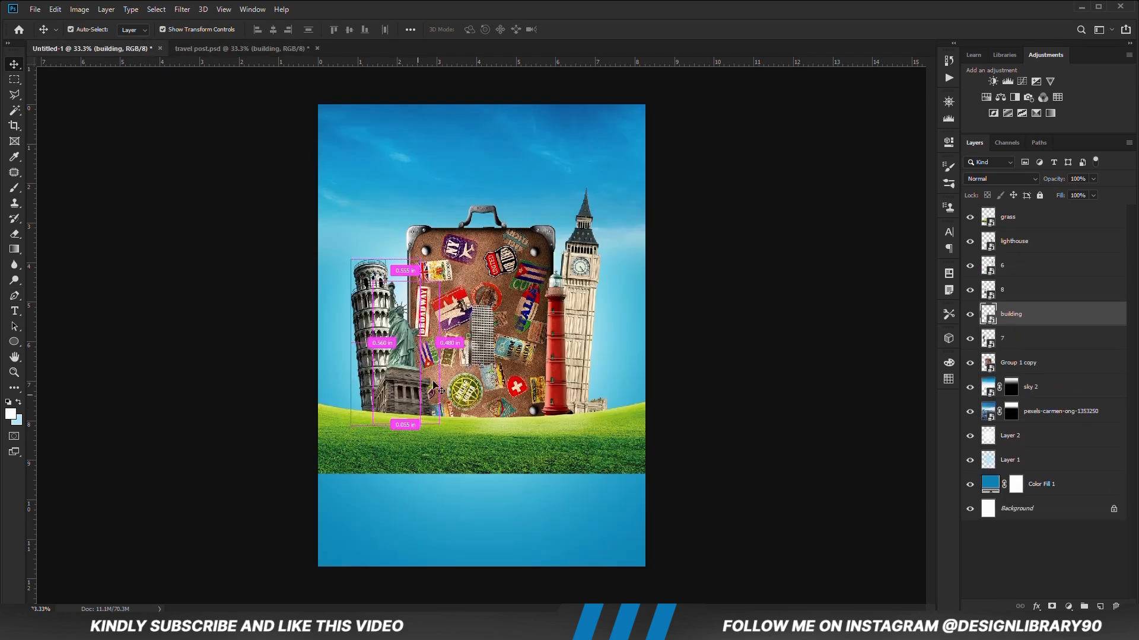
drag(485, 351, 365, 402)
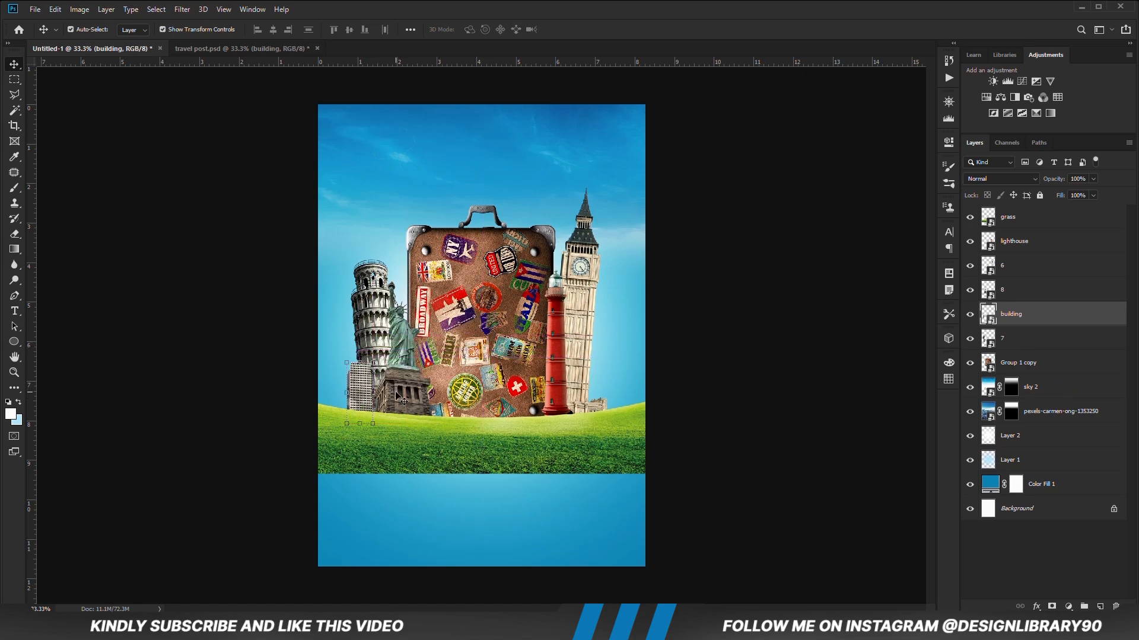
In travel post.psd, hide the grass layer and move the grass 2 strip down over the base of the suitcase.
click(222, 51)
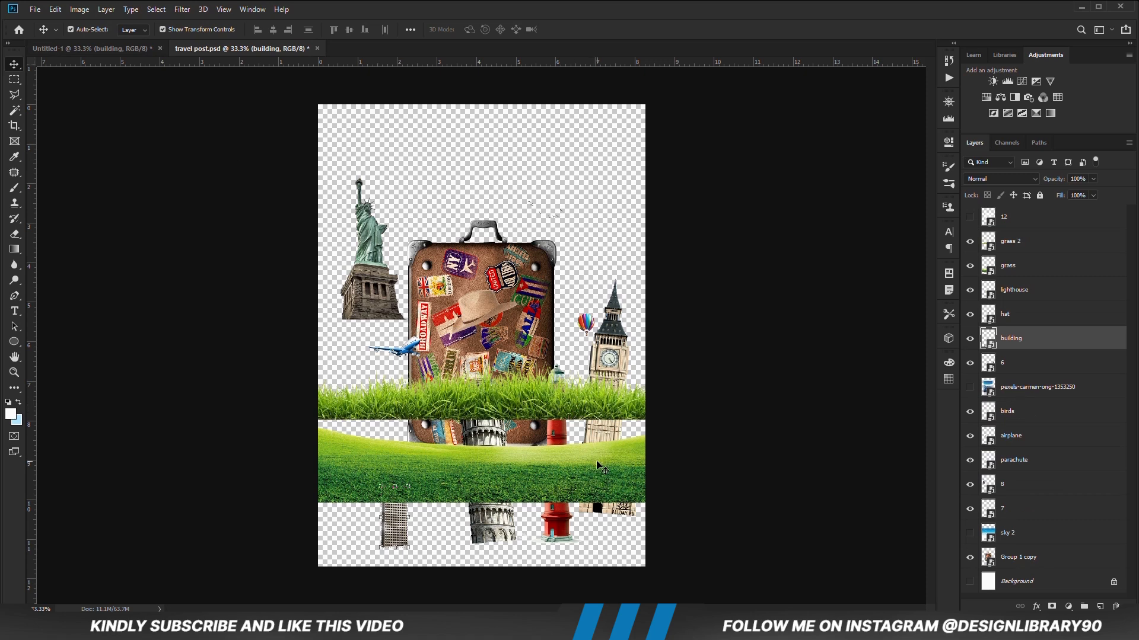
click(602, 474)
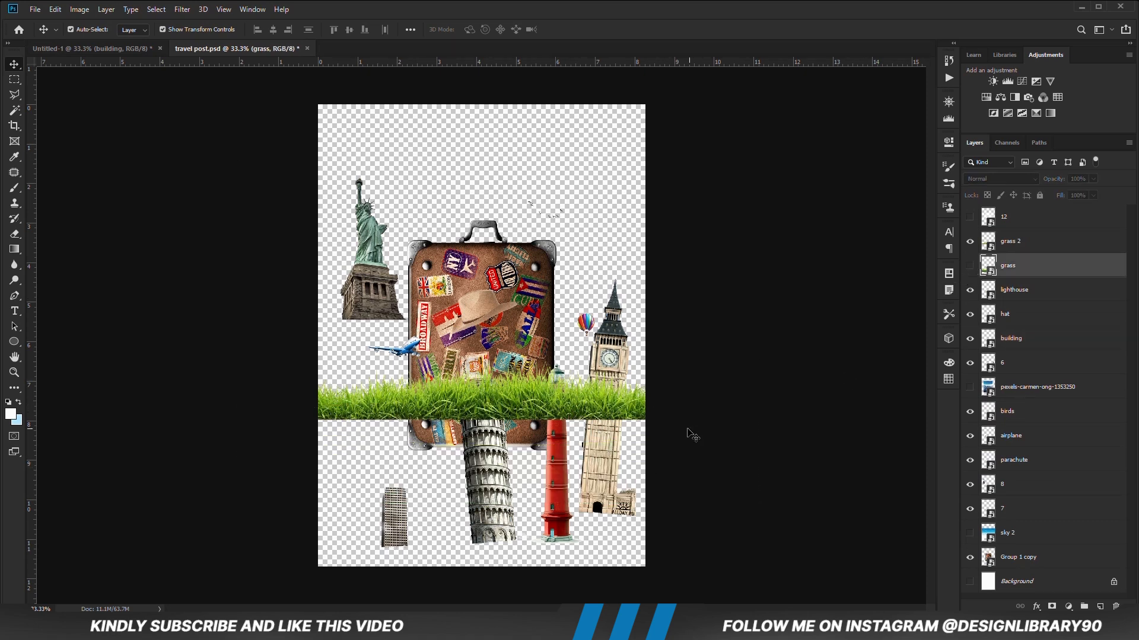
drag(535, 413, 531, 479)
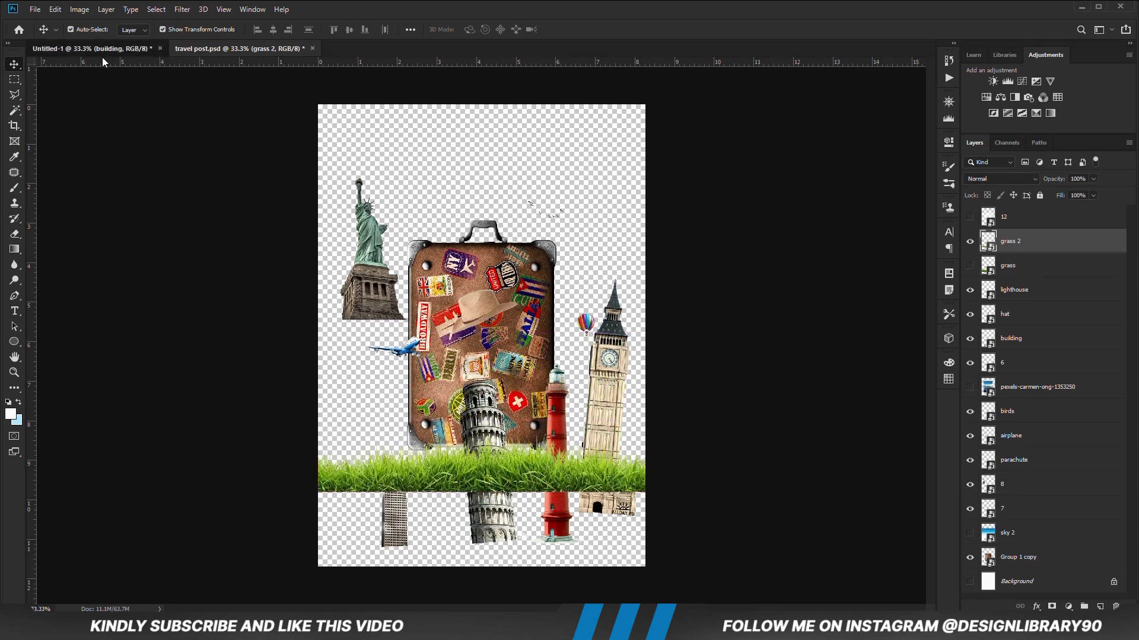
Bring grass 2 into Untitled-1 along the horizon and put its layer directly beneath the suitcase layer.
click(104, 49)
drag(462, 377, 465, 385)
drag(1027, 327, 1027, 405)
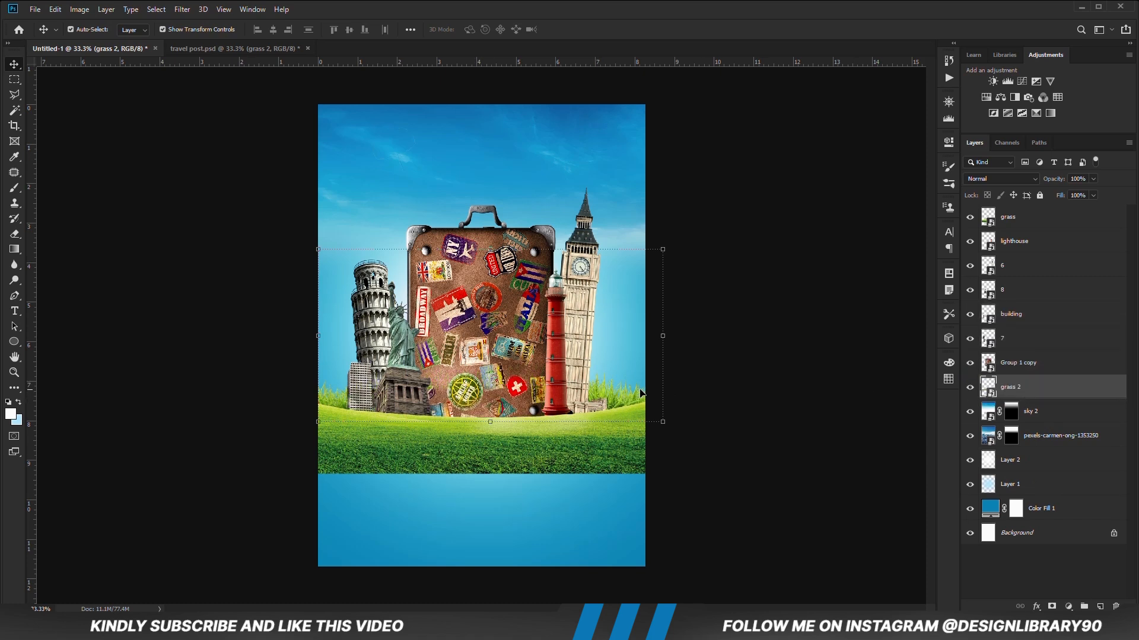
Enlarge grass 2 slightly with Free Transform so it extends past both side edges of the poster.
drag(321, 334, 303, 335)
key(Return)
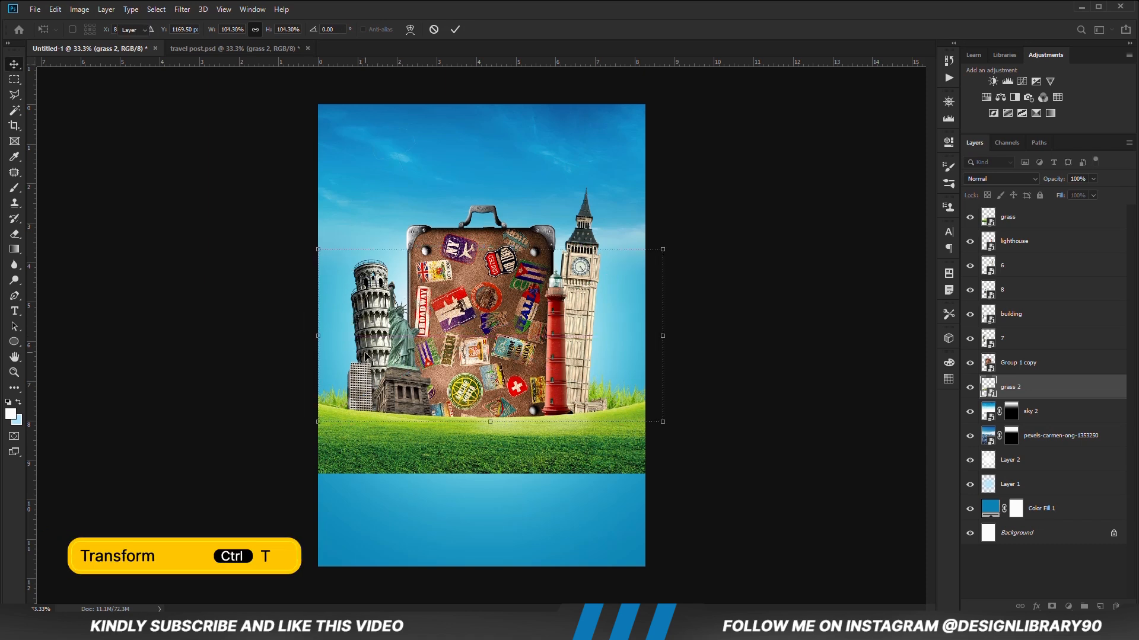
click(663, 334)
drag(696, 309, 701, 309)
key(Return)
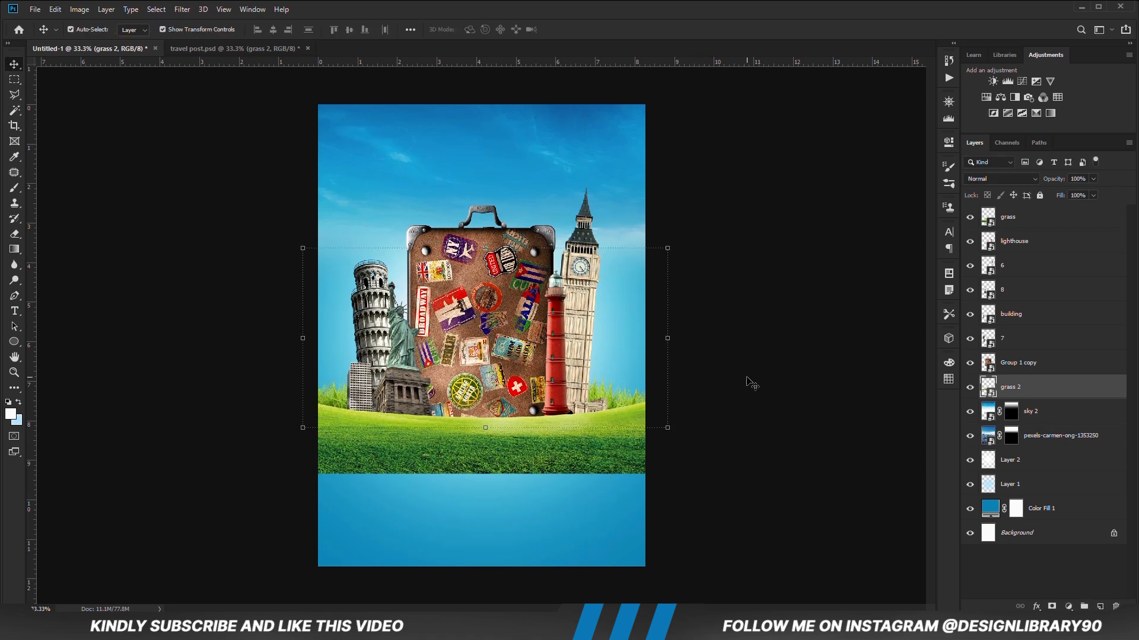
click(803, 381)
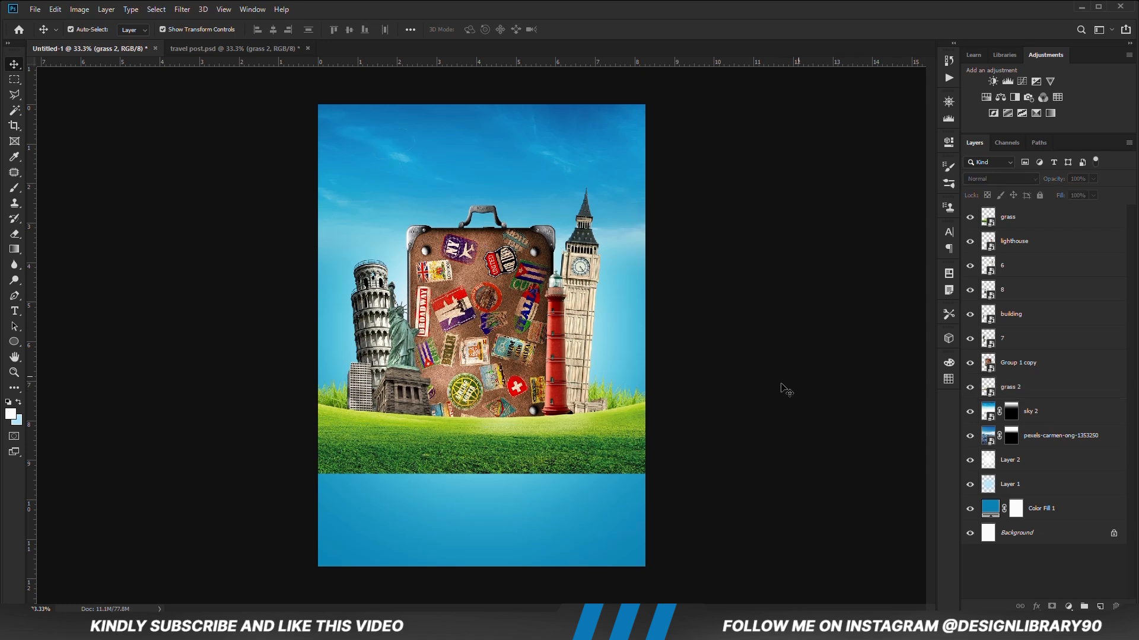
Group the suitcase, building and landmark layers, and check the group by toggling its visibility off and on.
key(shift)
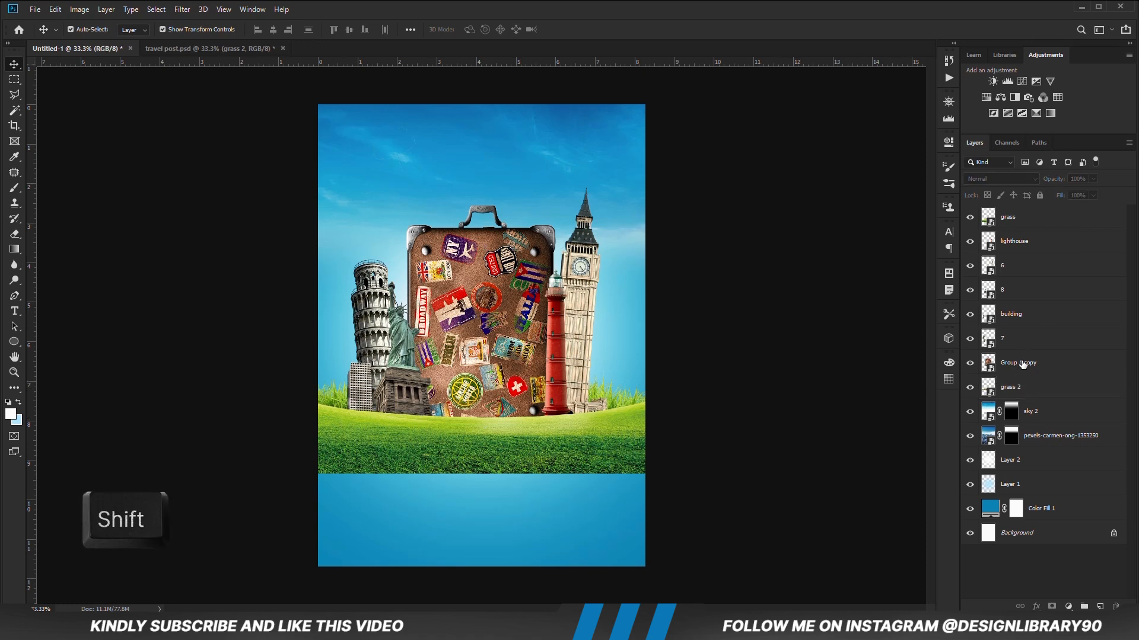
click(1023, 363)
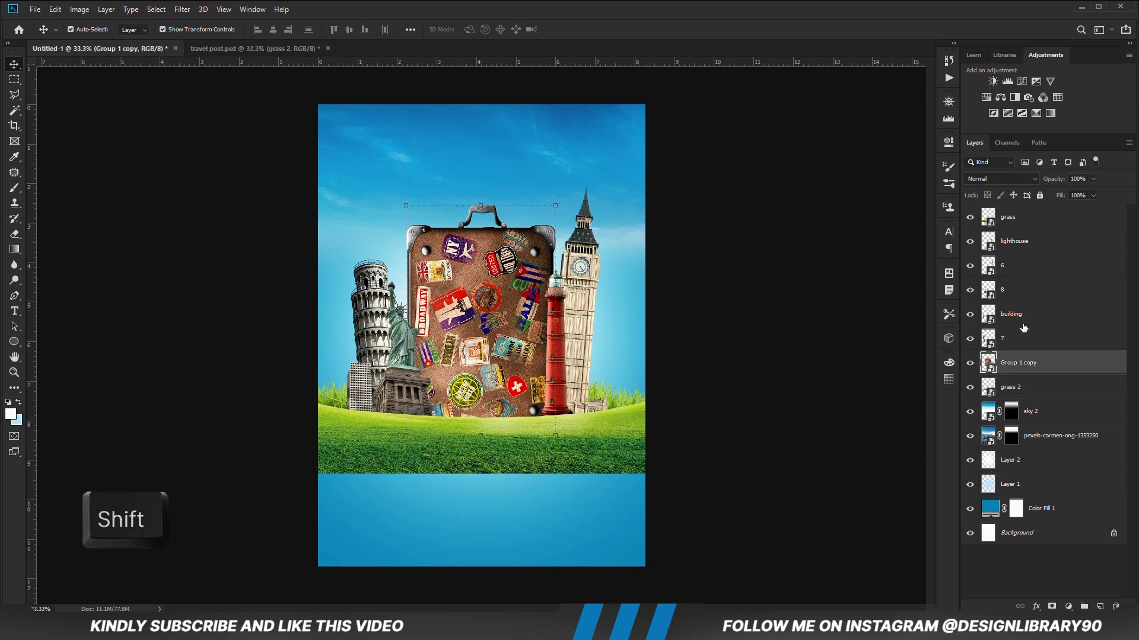
shift+click(1027, 239)
key(ctrl+g)
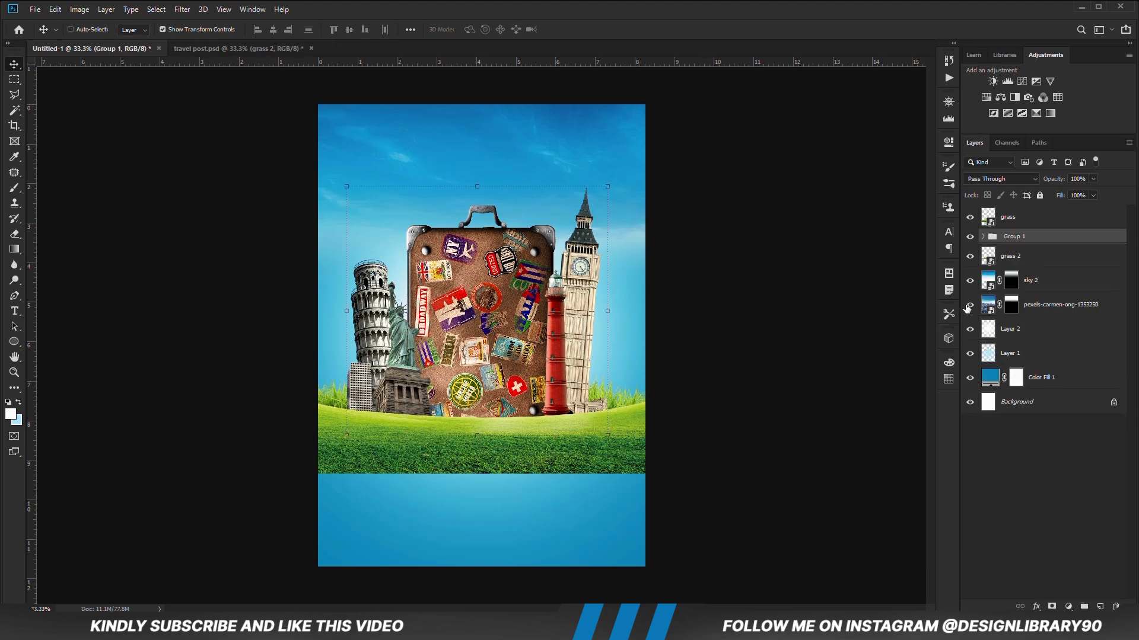
click(970, 237)
click(971, 237)
Nudge the suitcase and landmarks group slightly to the right on the poster.
key(Right)
key(Right)
key(Right)
key(Right)
key(Right)
key(Right)
key(Right)
key(Right)
key(Right)
key(Right)
key(Right)
key(Right)
key(Right)
key(Right)
key(Right)
key(Right)
key(Right)
key(Right)
key(Right)
key(Right)
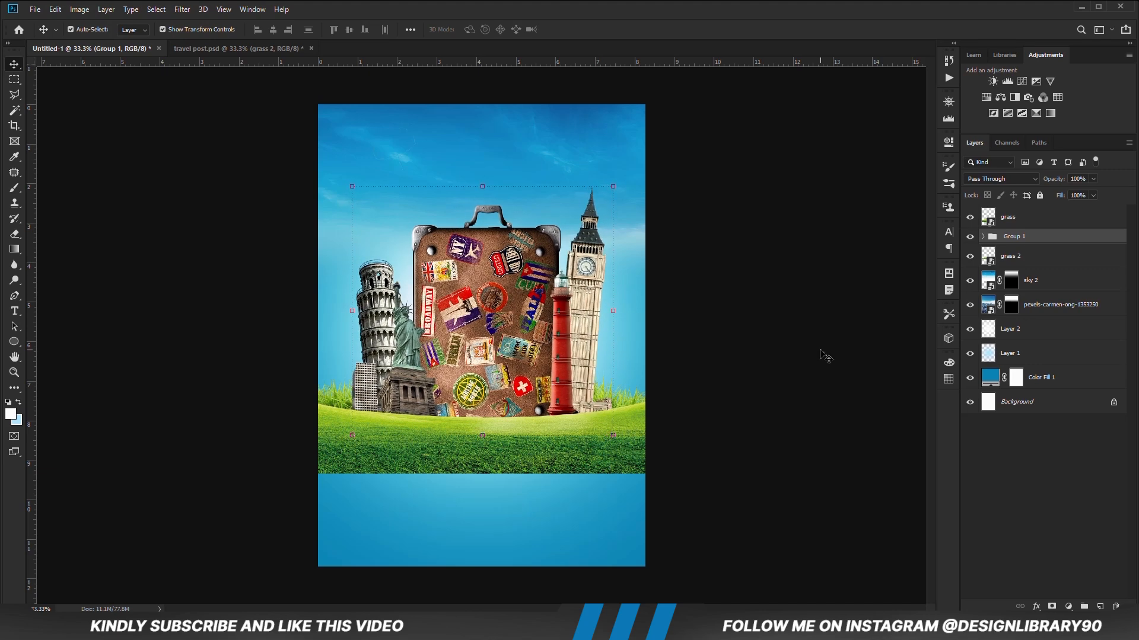
Move the grass, Group 1 and grass 2 layers down together by about 80 pixels.
shift+click(1014, 256)
shift+click(1016, 220)
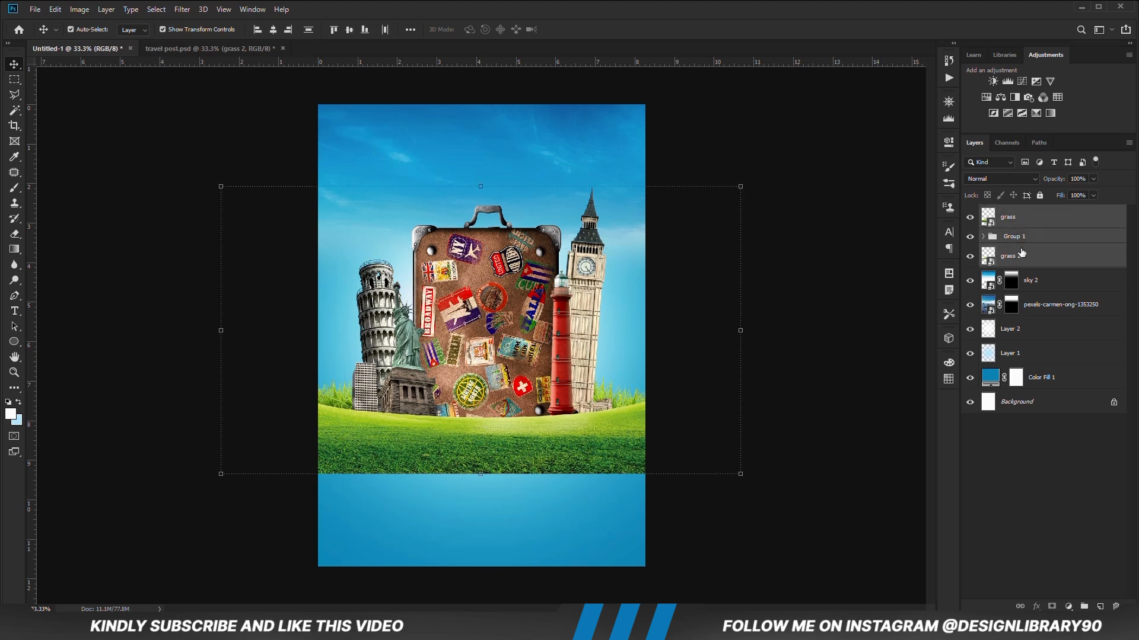
key(shift+Down)
key(shift+Down)
key(shift+Down)
key(shift+Down)
key(shift+Down)
key(shift+Down)
key(shift+Down)
key(shift+Down)
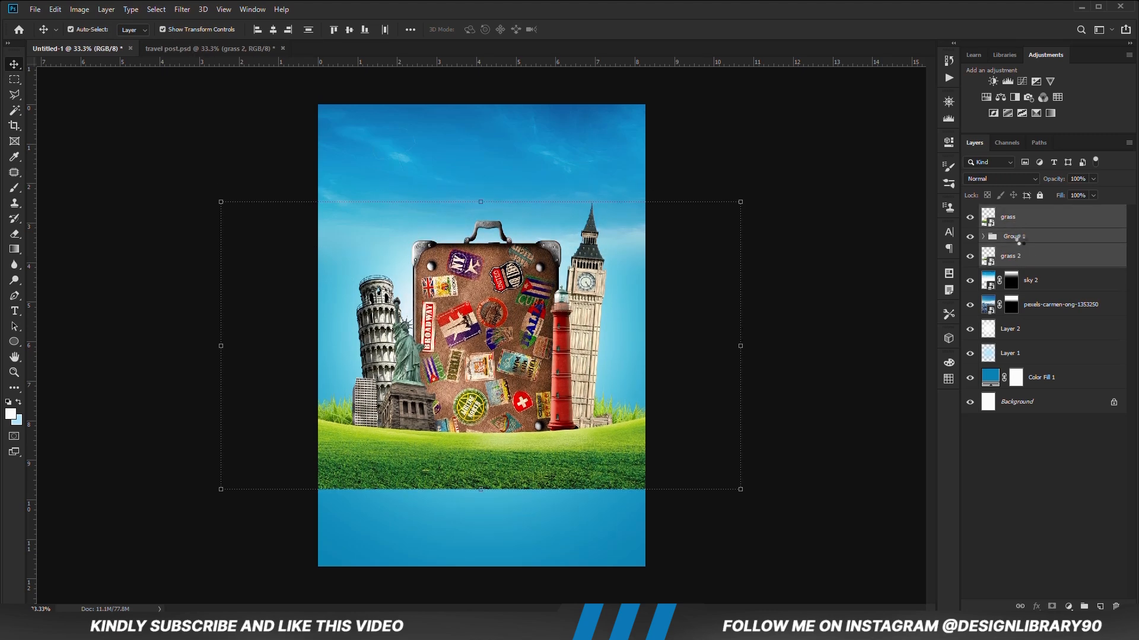
click(837, 297)
Copy the birds and parachute layers from travel post.psd into the poster and move them up towards the sky.
click(165, 47)
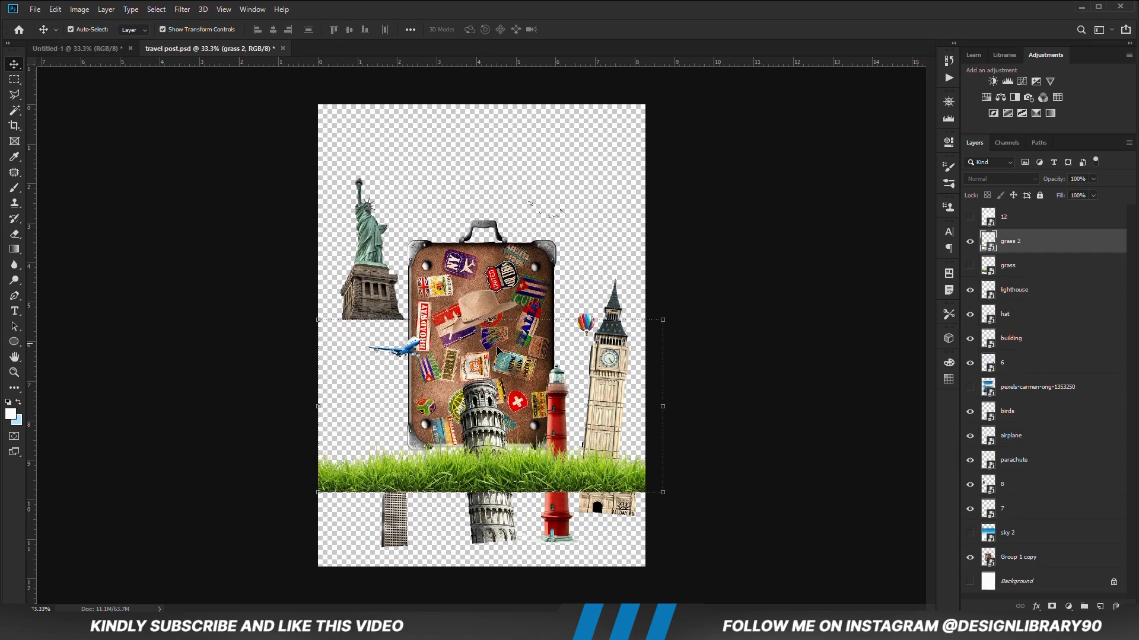
click(788, 370)
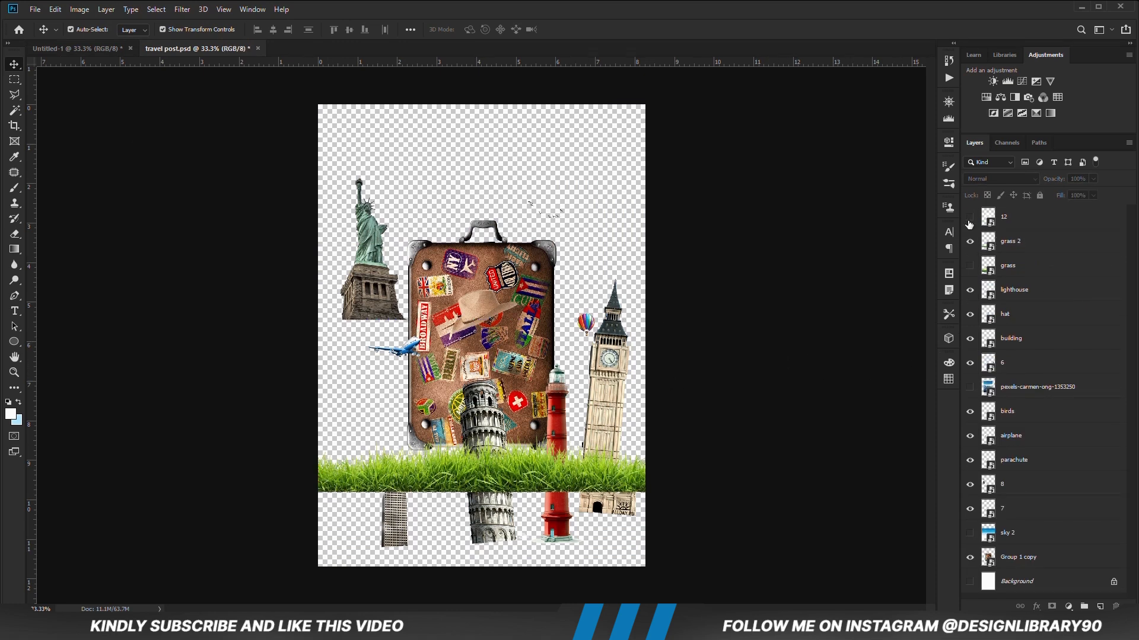
click(1023, 465)
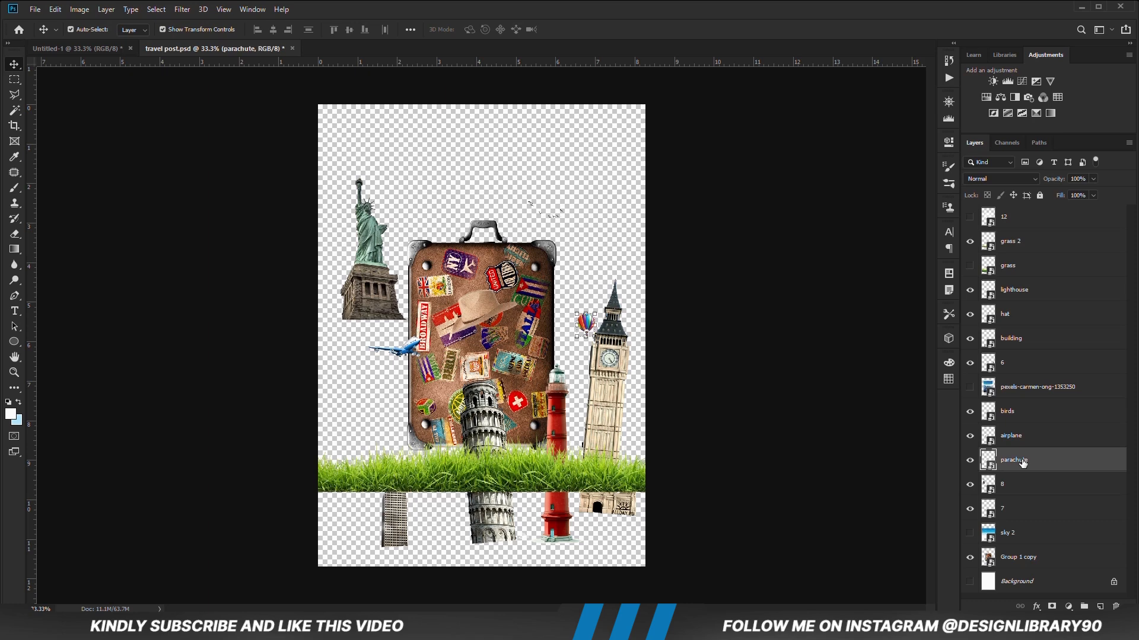
ctrl+click(1017, 418)
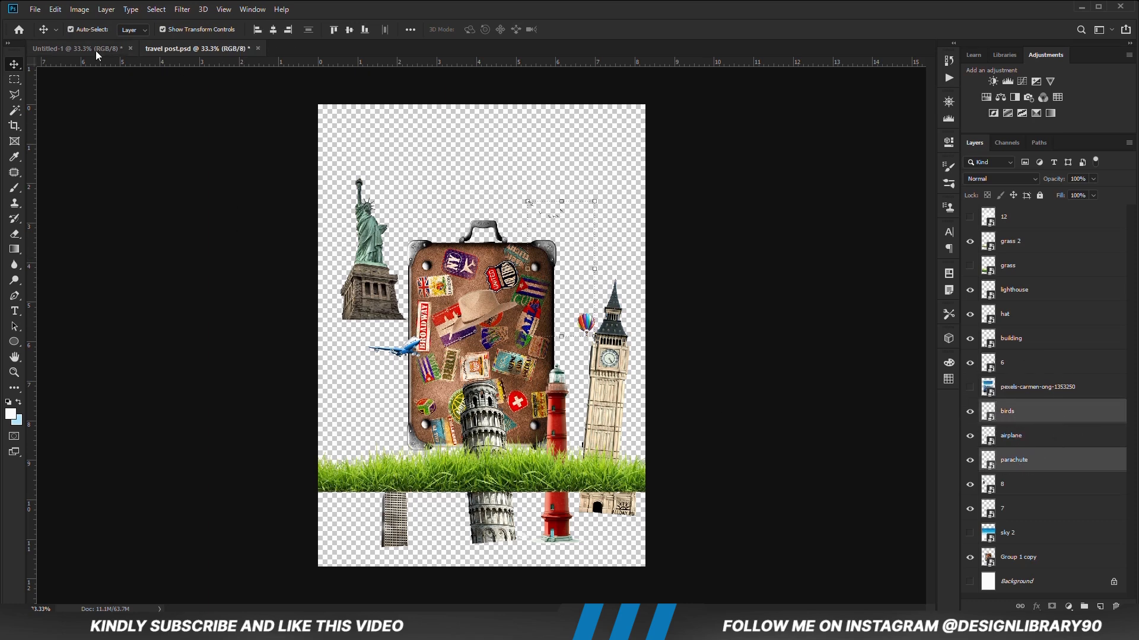
click(77, 49)
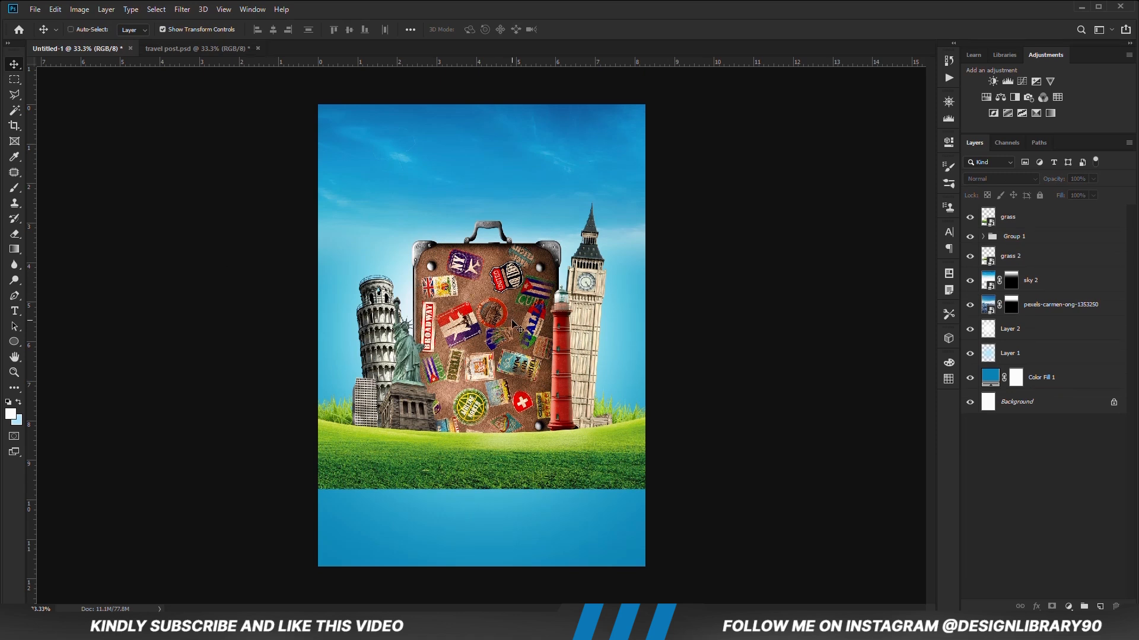
key(ctrl+v)
key(ctrl+t)
drag(493, 316, 522, 193)
key(Return)
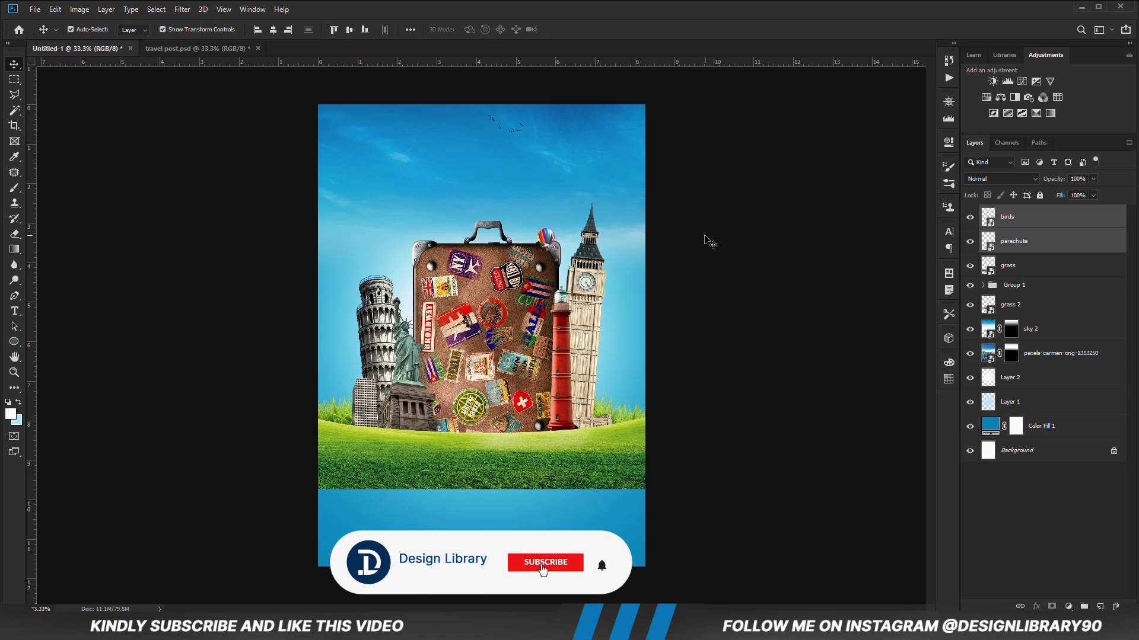
Place the parachute in the sky above Big Ben and move the birds down between it and the suitcase handle.
drag(546, 239, 575, 169)
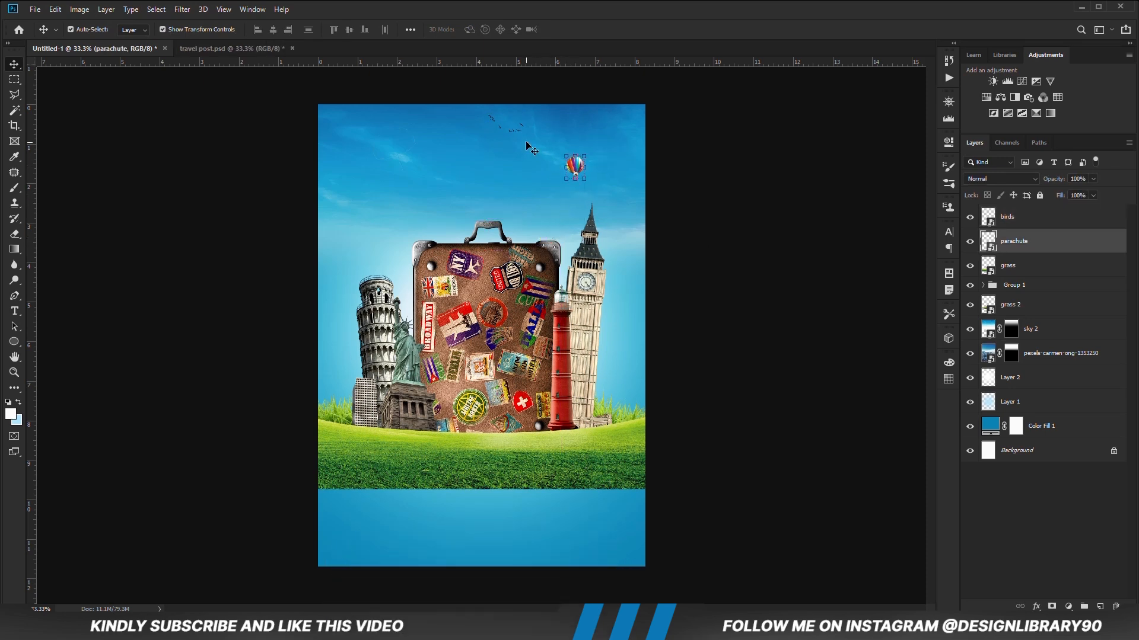
click(1035, 224)
key(ctrl+t)
drag(505, 130, 516, 187)
key(Return)
Copy the airplane from travel post.psd into the poster and place it in the sky above the suitcase's left corner.
click(219, 50)
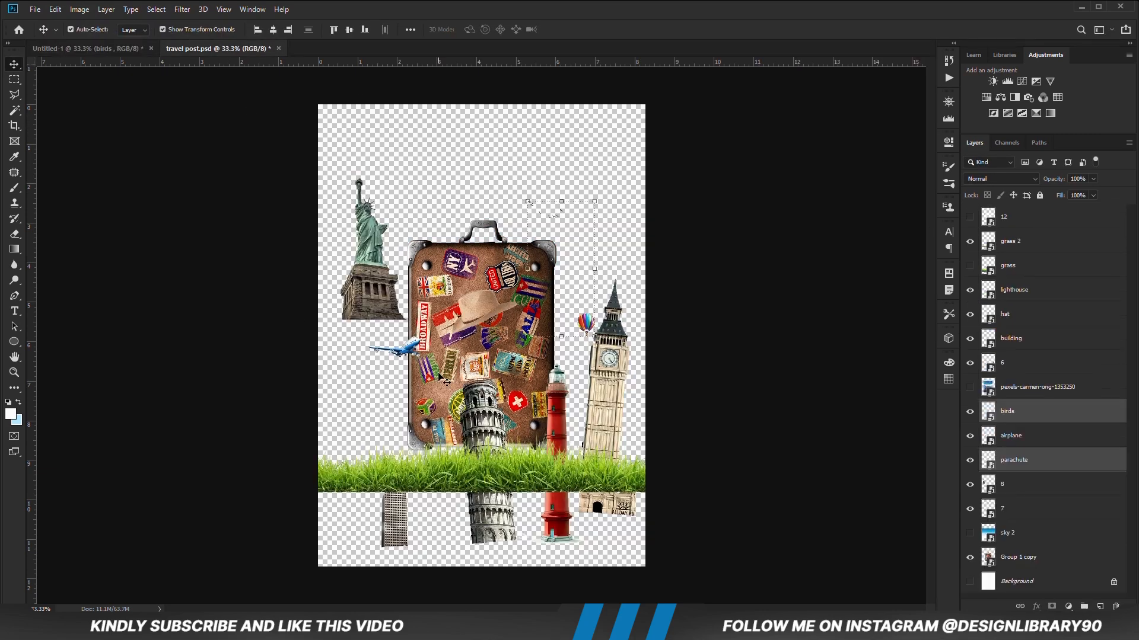
click(409, 355)
mouse_move(409, 354)
mouse_down()
mouse_move(385, 354)
mouse_move(96, 72)
mouse_move(119, 106)
mouse_move(421, 363)
mouse_up()
key(ctrl+t)
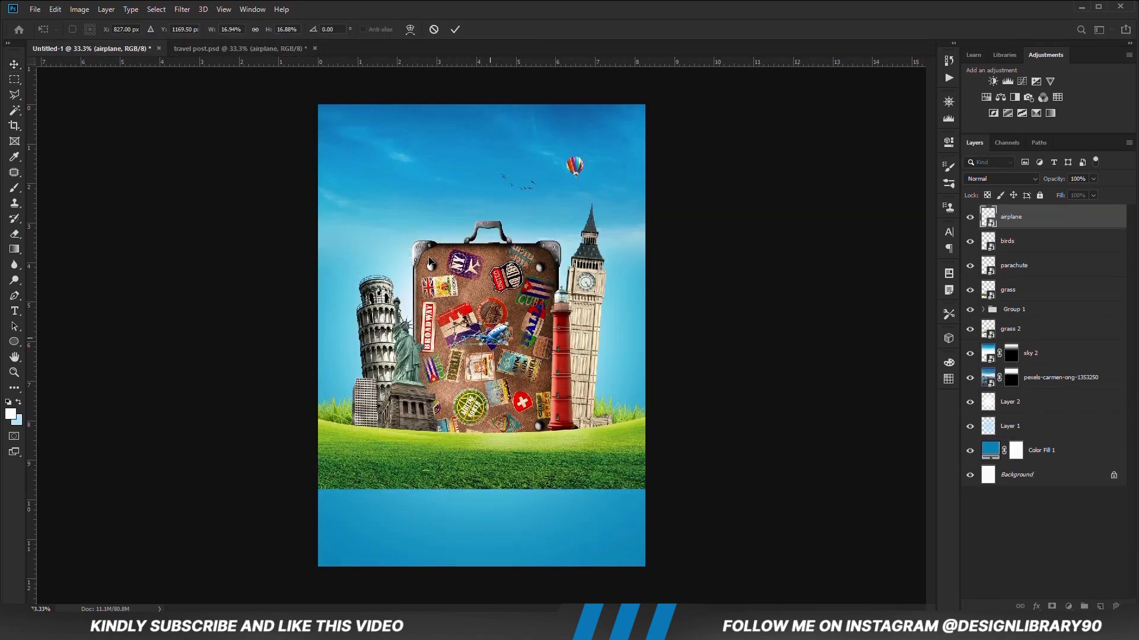
drag(490, 337, 410, 203)
key(Return)
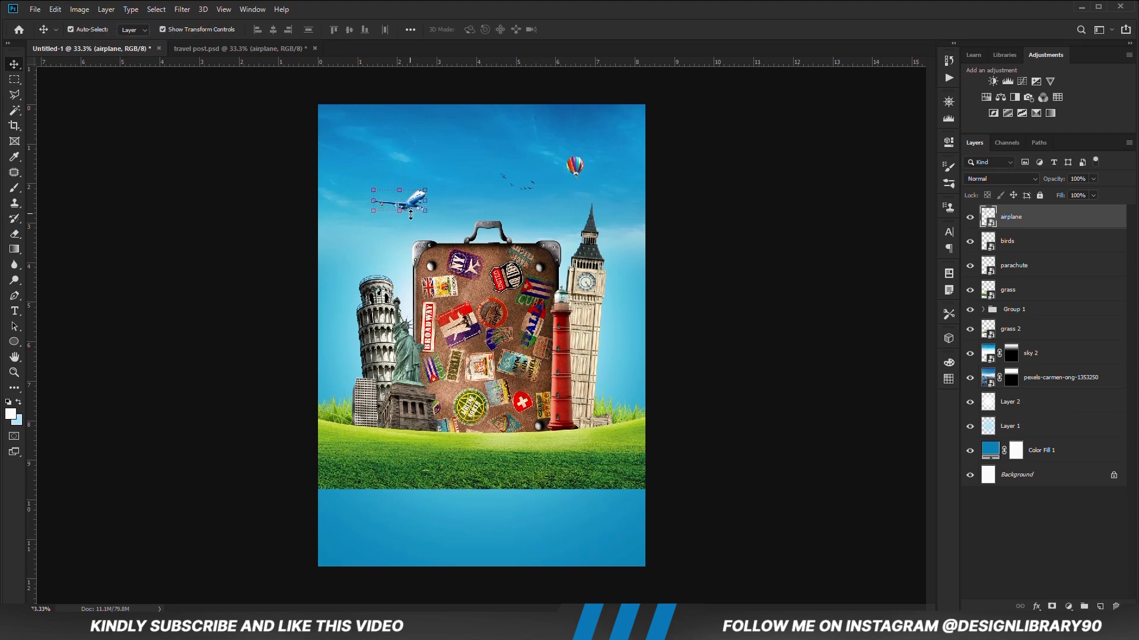
click(752, 338)
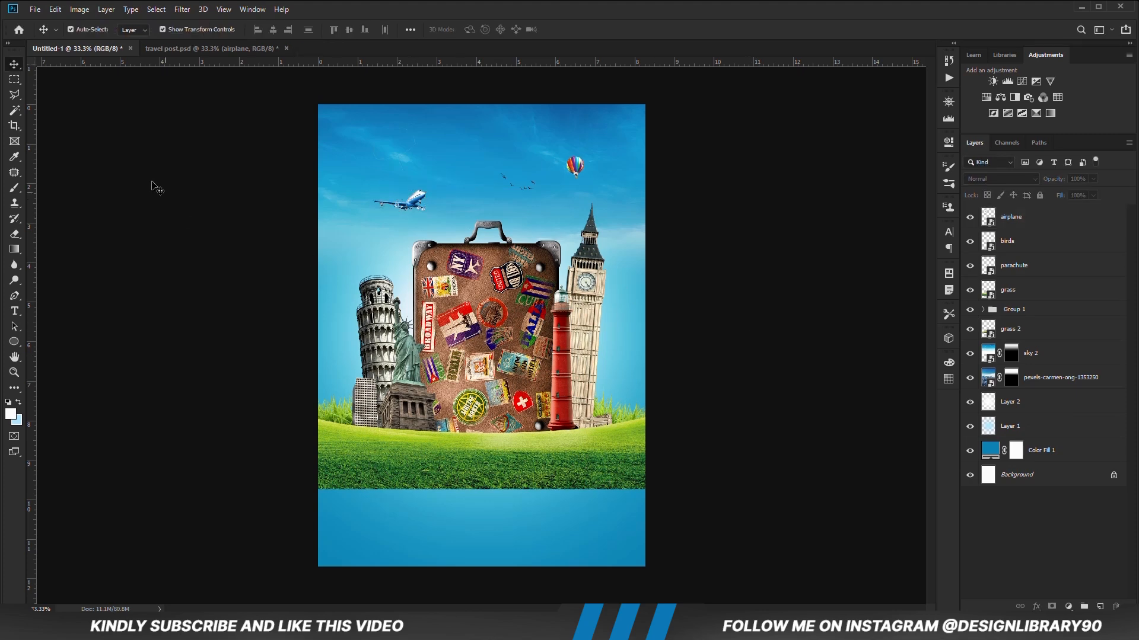
Bring the hat from travel post.psd into the poster and rest it on the suitcase's upper-left corner.
click(204, 48)
drag(472, 310, 407, 222)
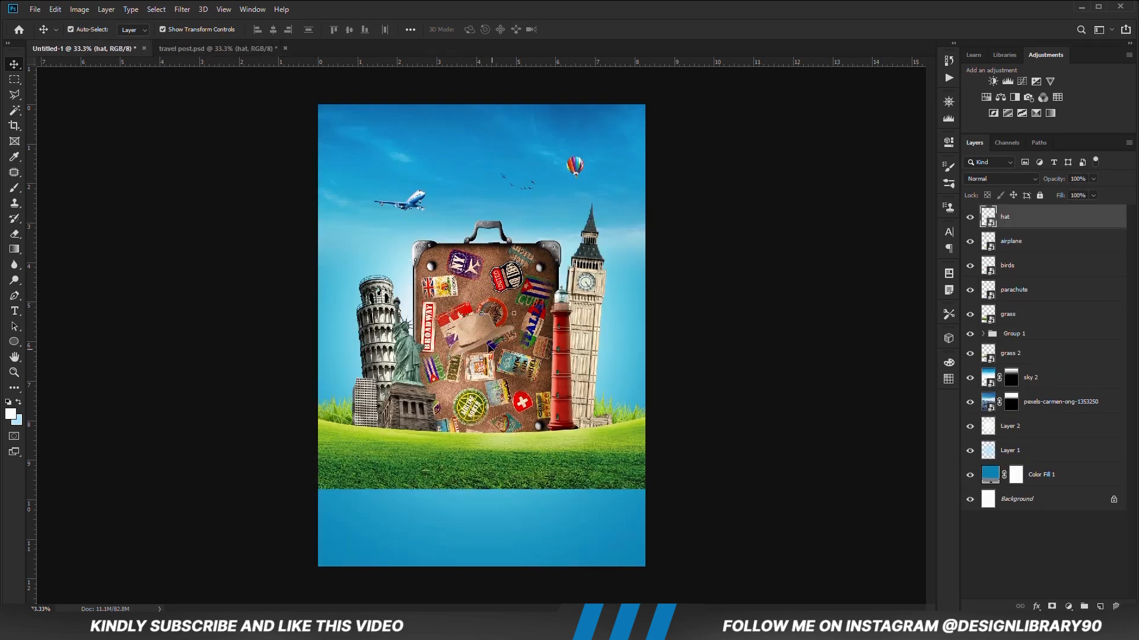
drag(476, 328, 424, 237)
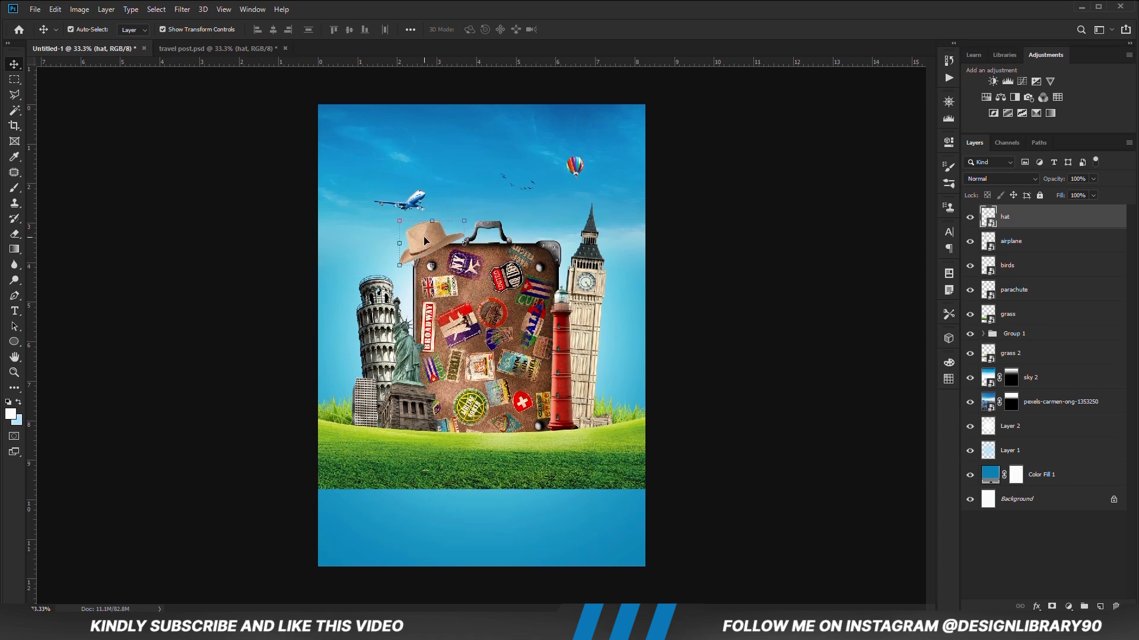
click(121, 220)
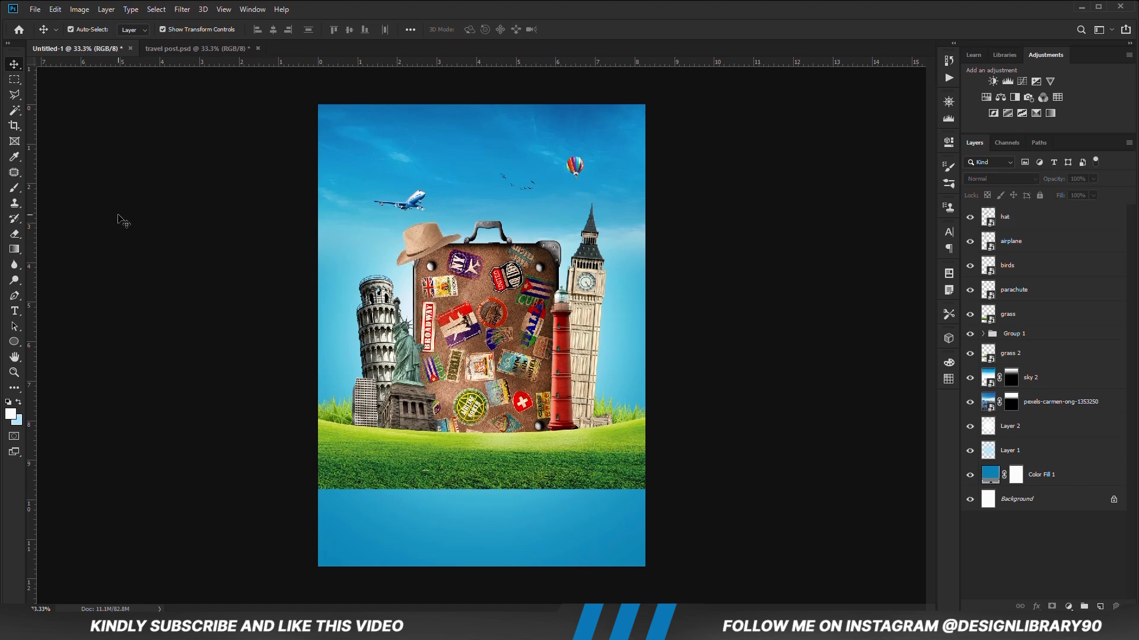
Crop the canvas from below to remove the empty blue band under the grass.
drag(14, 125, 53, 125)
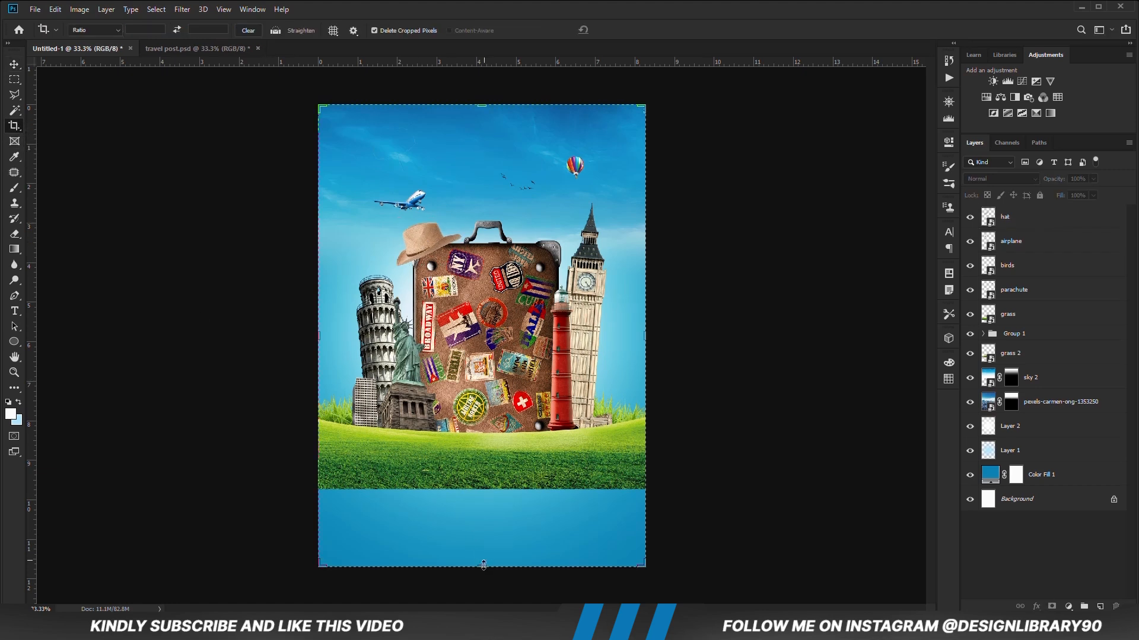
drag(481, 564, 482, 474)
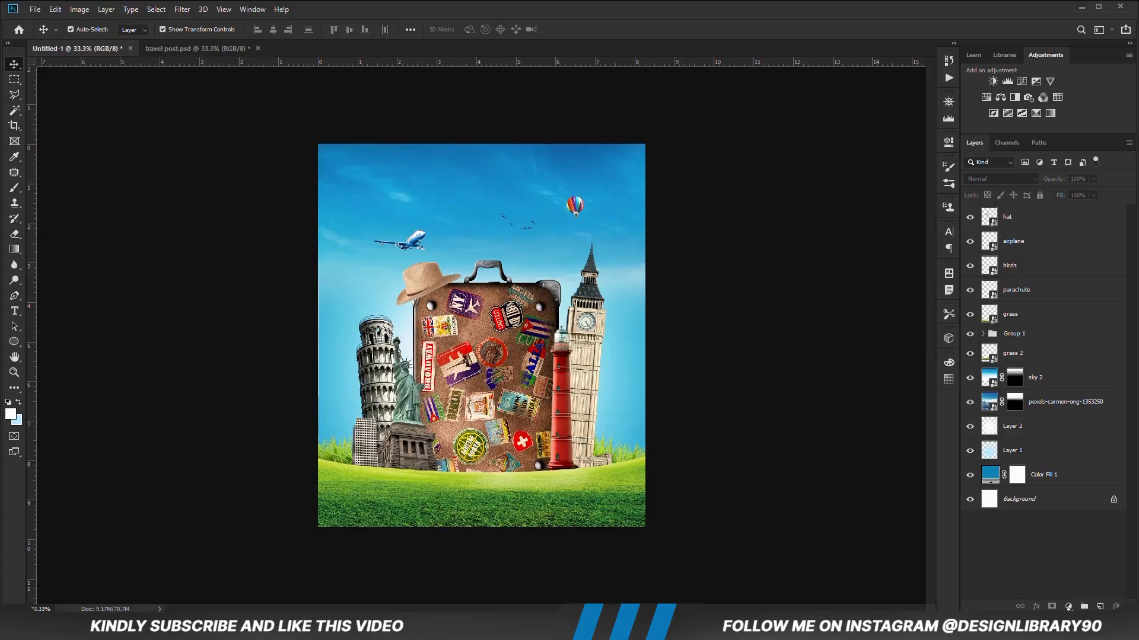
Add a Curves adjustment layer with a gentle S-curve that darkens shadows and lifts highlights, and compare the poster with and without it.
click(1068, 606)
click(1064, 459)
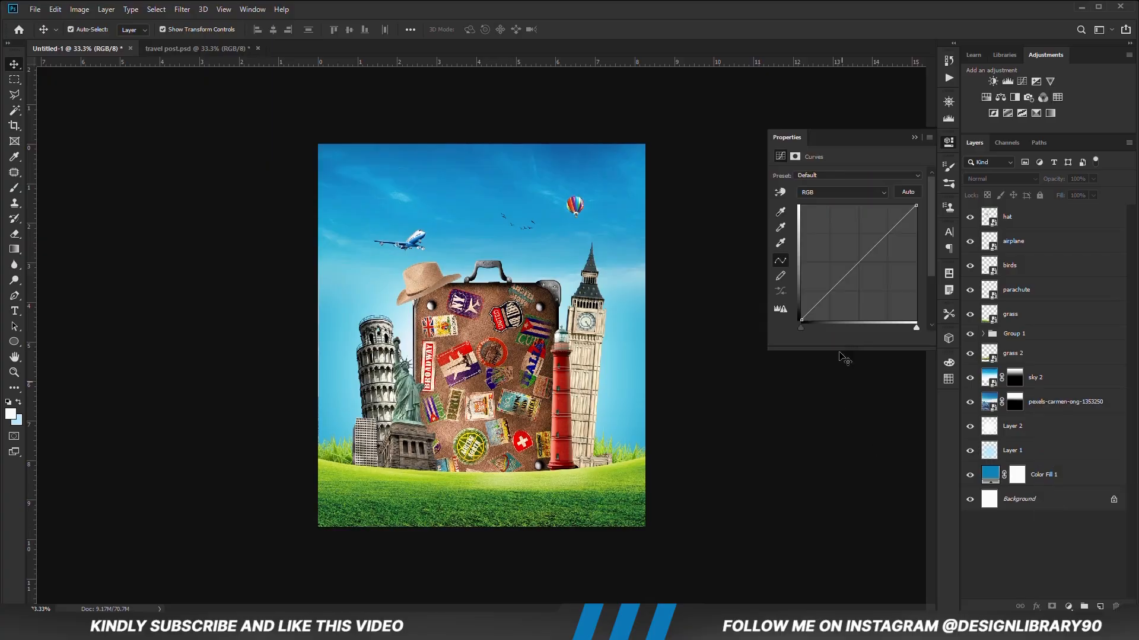
drag(830, 292, 831, 298)
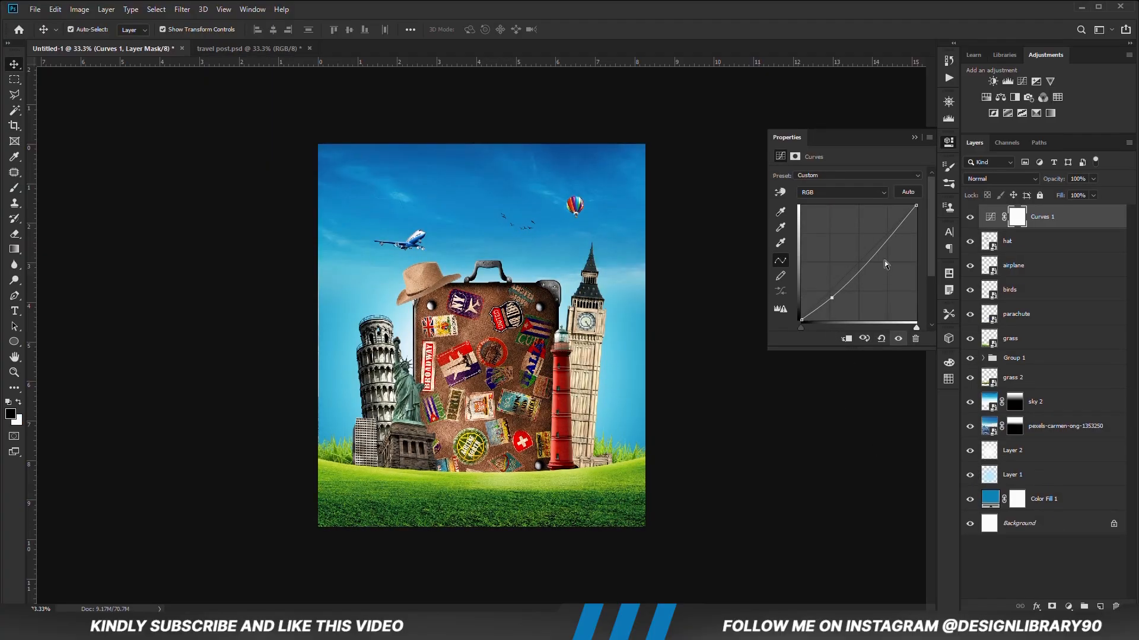
drag(878, 249, 877, 244)
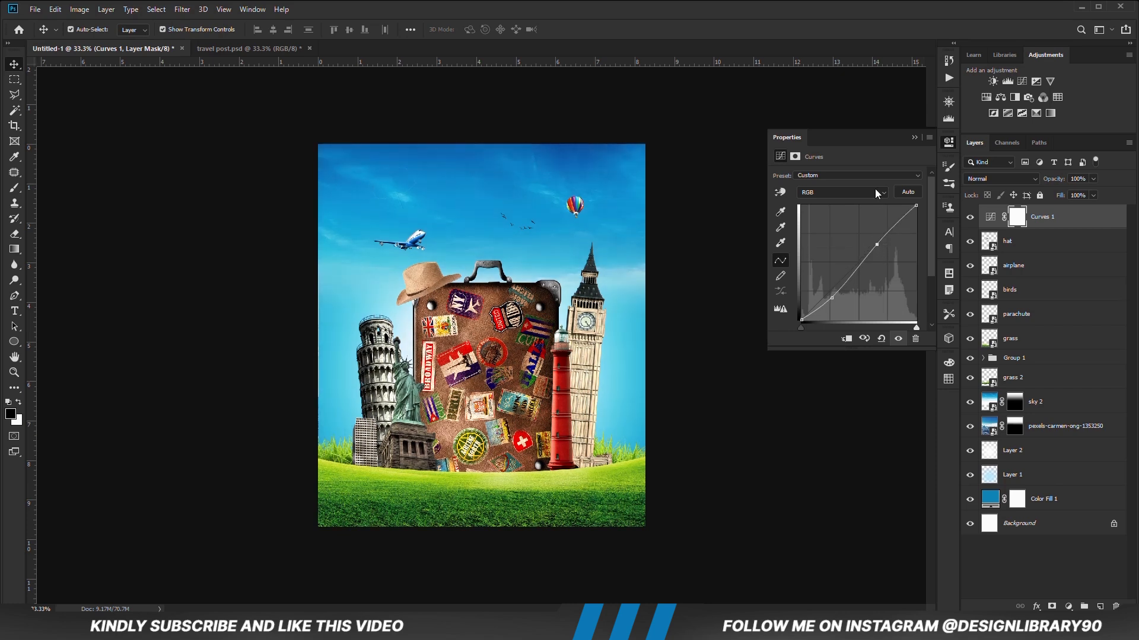
click(914, 137)
click(970, 217)
click(970, 217)
click(756, 418)
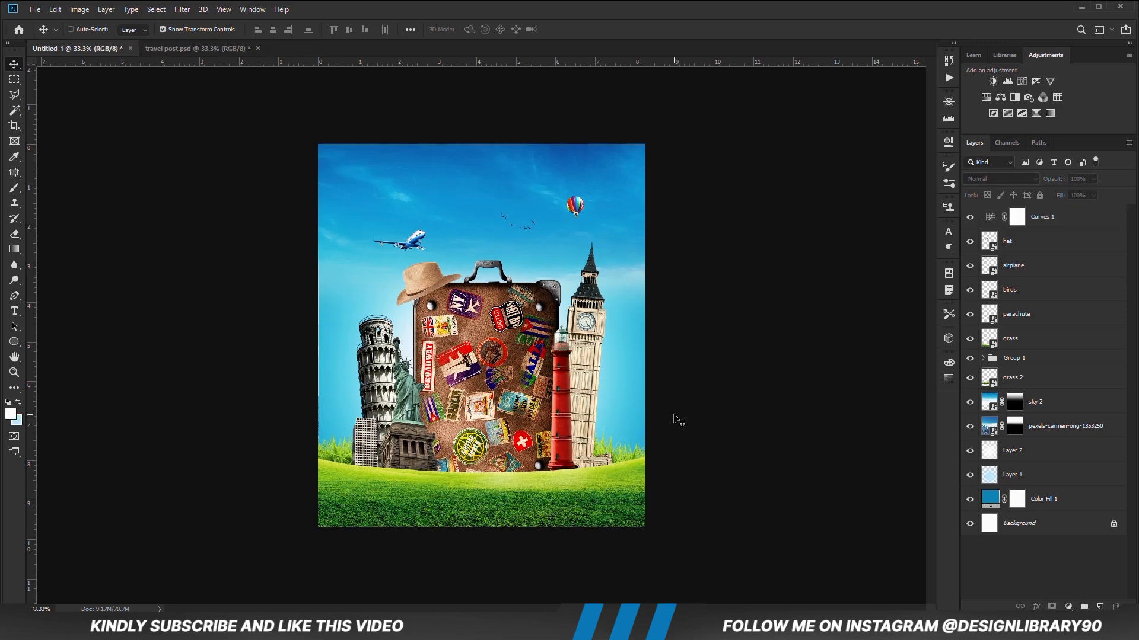
Make the mist layer 12 visible in travel post.psd and copy it into the poster.
scroll(679, 421, up, 3)
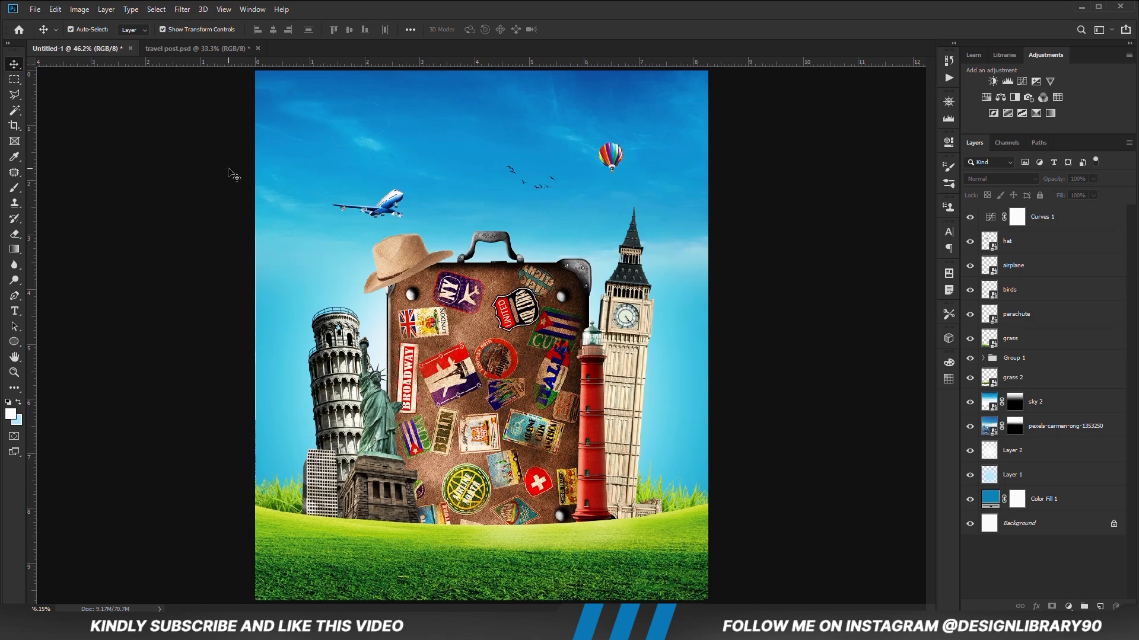
click(173, 50)
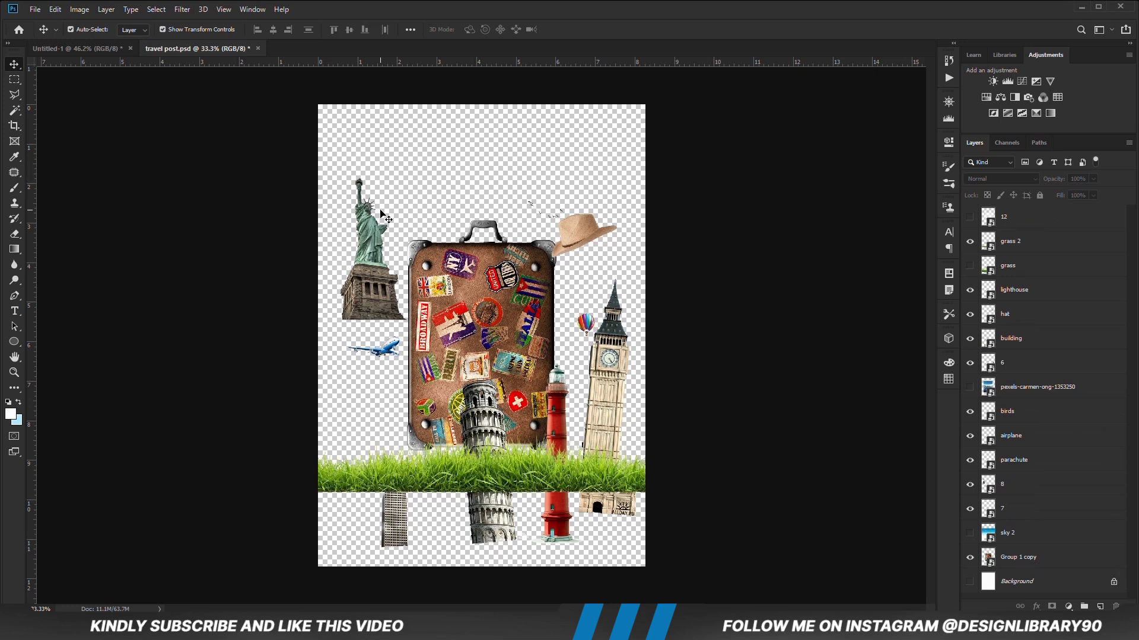
click(970, 217)
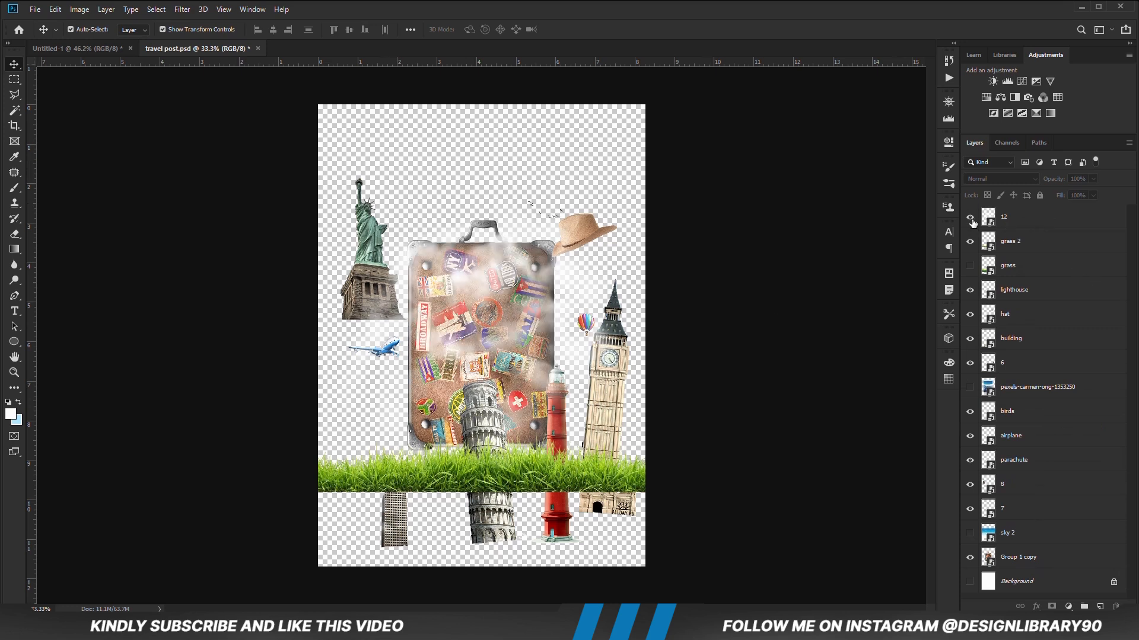
click(1043, 221)
key(ctrl+v)
click(77, 48)
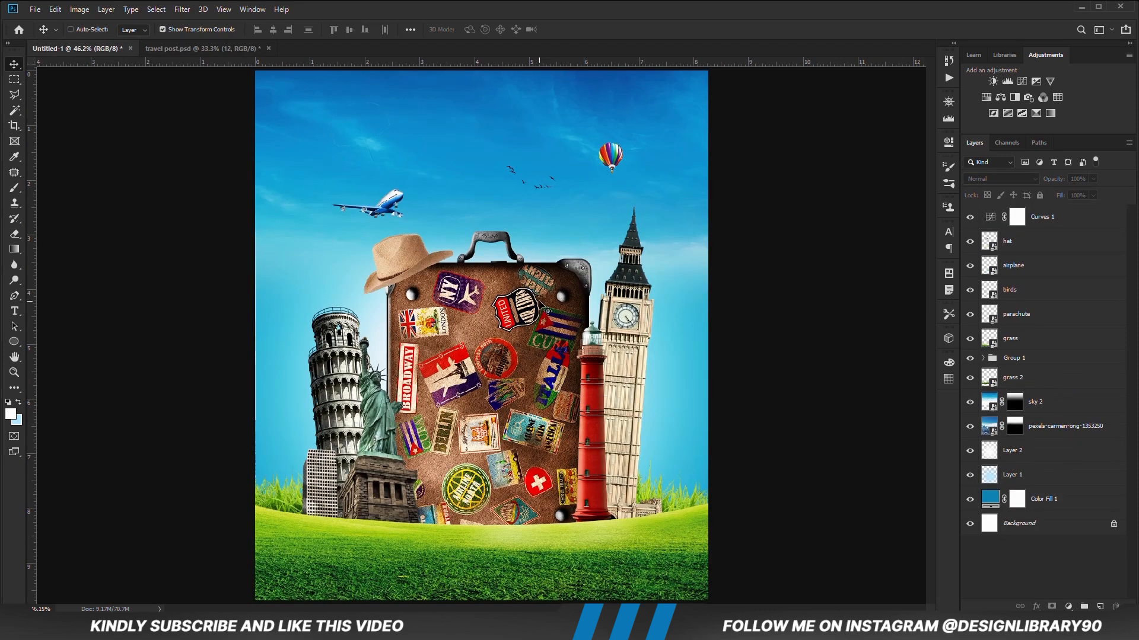
key(ctrl+v)
Enlarge layer 12 to about 133% with Free Transform and move it down over the suitcase, landmarks and grass.
key(ctrl+t)
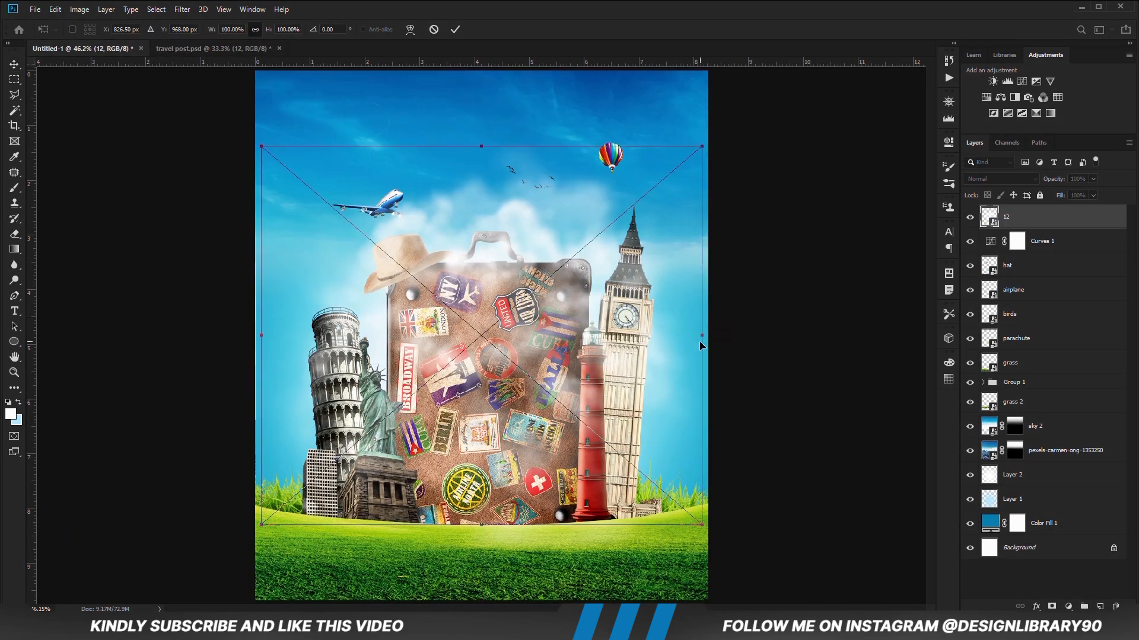
drag(701, 341, 747, 344)
drag(259, 341, 225, 346)
drag(509, 322, 497, 448)
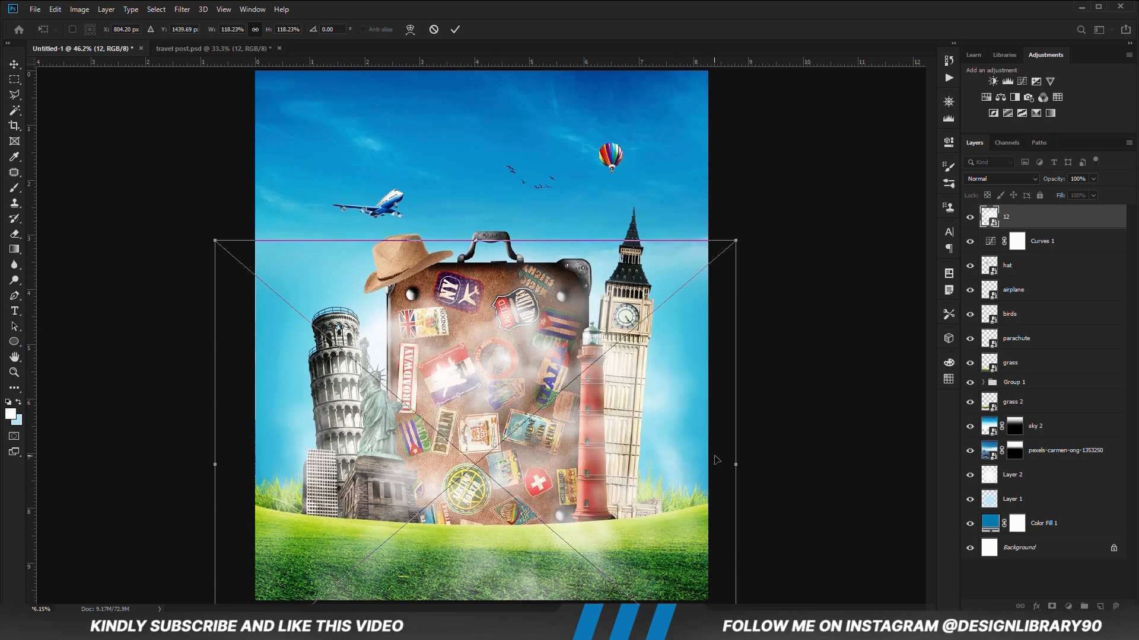
drag(735, 464, 758, 464)
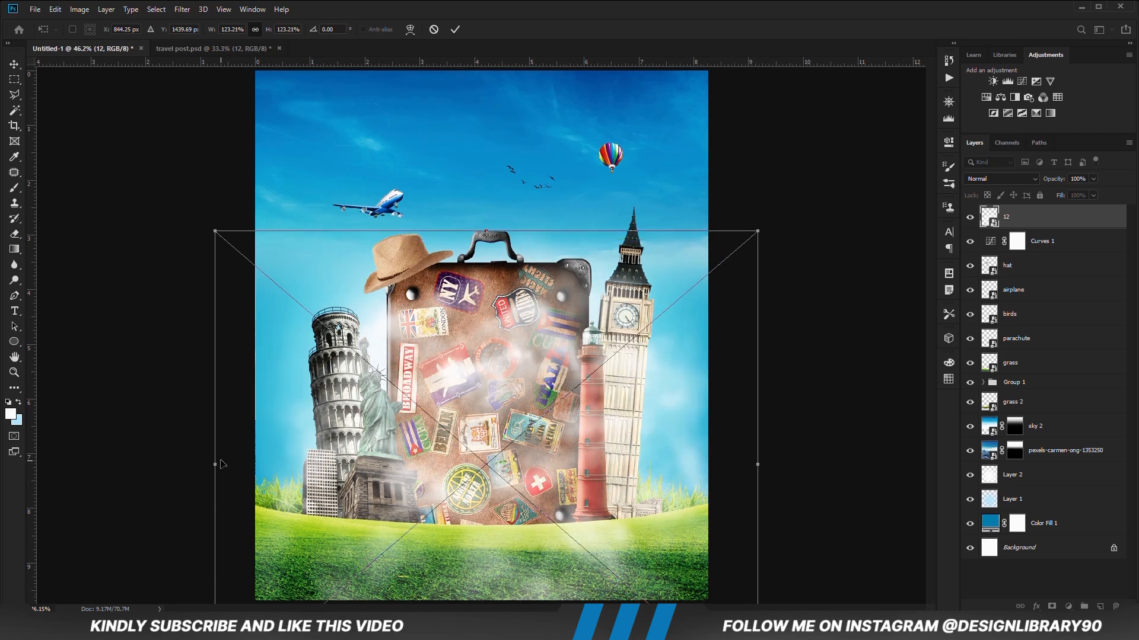
drag(198, 467, 178, 462)
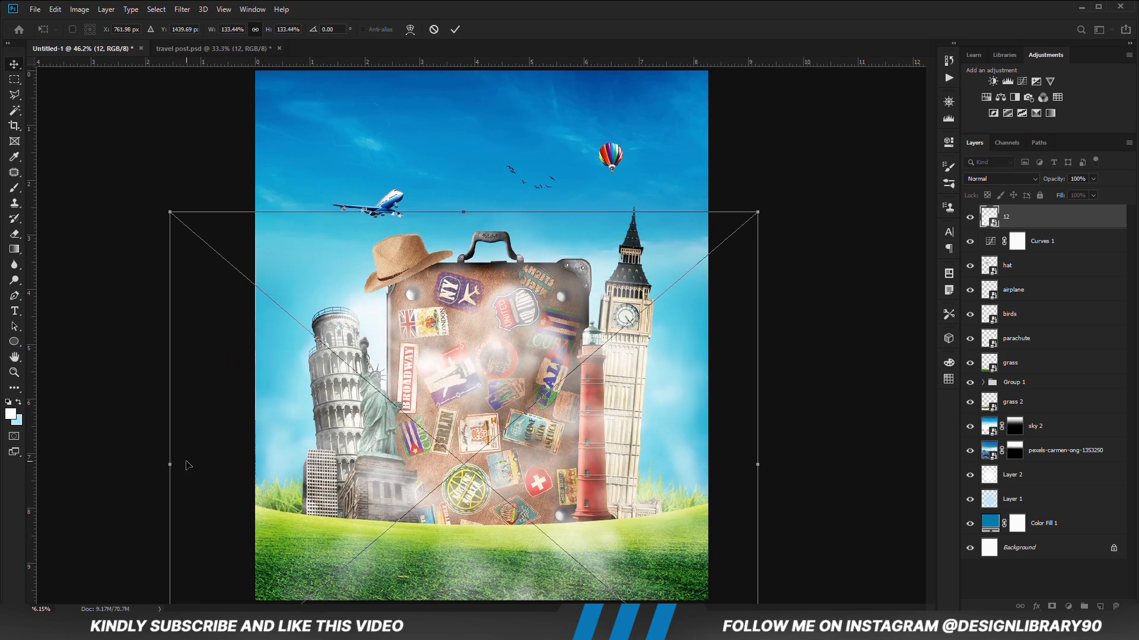
key(Return)
Move layer 12 between grass and Group 1, and hide it with an inverted, black layer mask.
drag(1039, 215, 1041, 371)
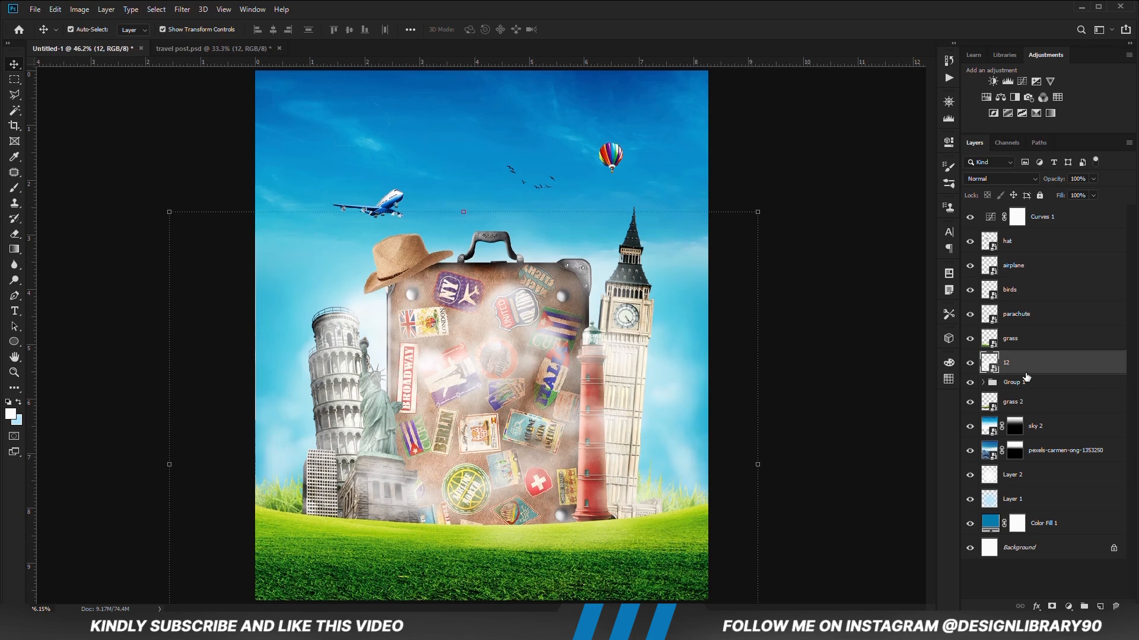
click(1052, 606)
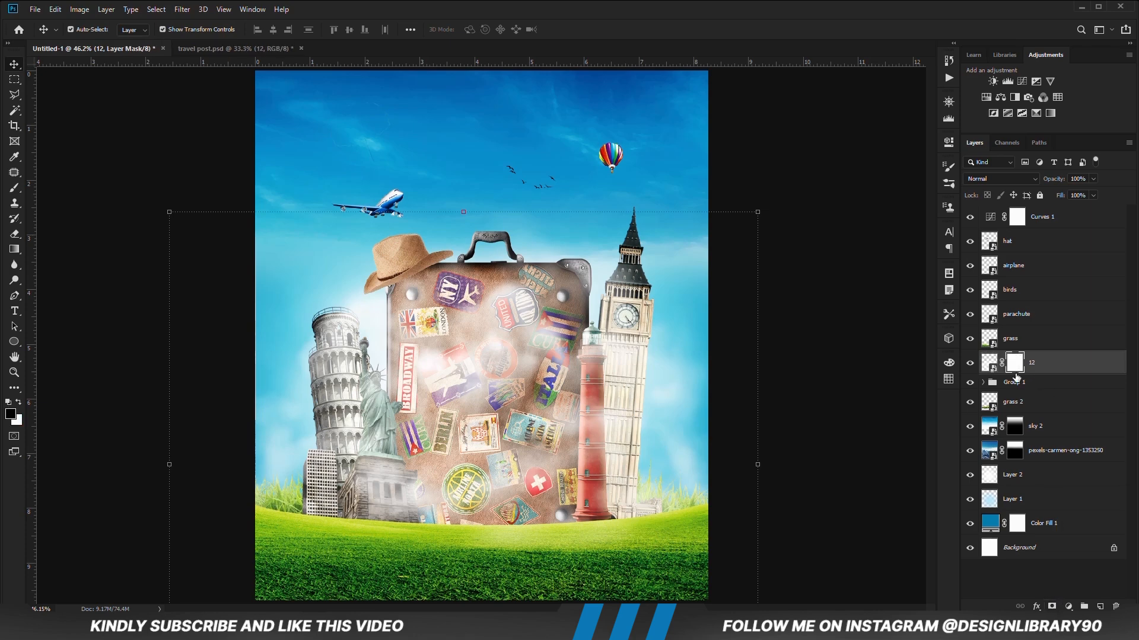
key(ctrl+i)
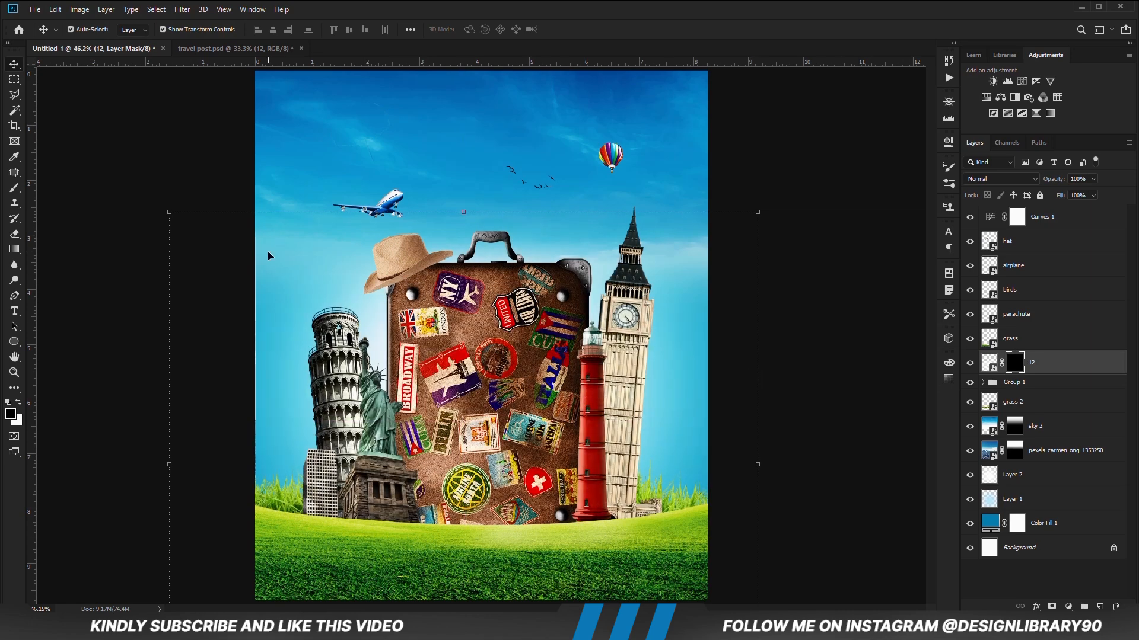
Paint white on layer 12's mask with a soft 17% opacity brush, size 500, to reveal mist along the base of the landmarks.
right_click(15, 188)
click(69, 188)
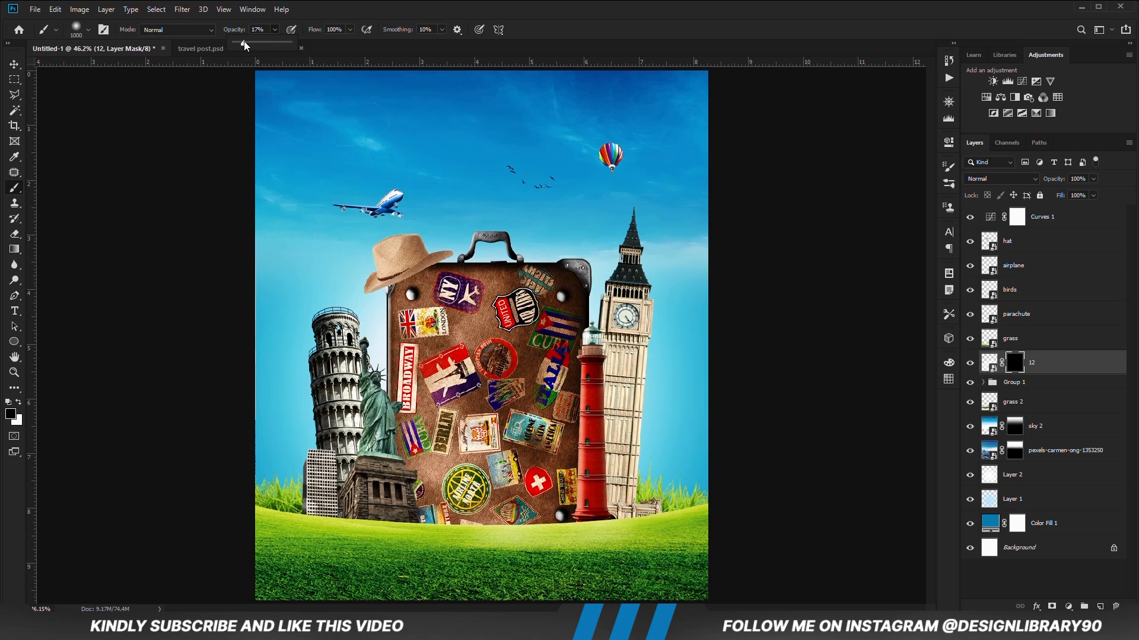
click(373, 3)
click(19, 405)
key(bracketleft)
key(bracketleft)
key(bracketleft)
key(bracketleft)
click(294, 518)
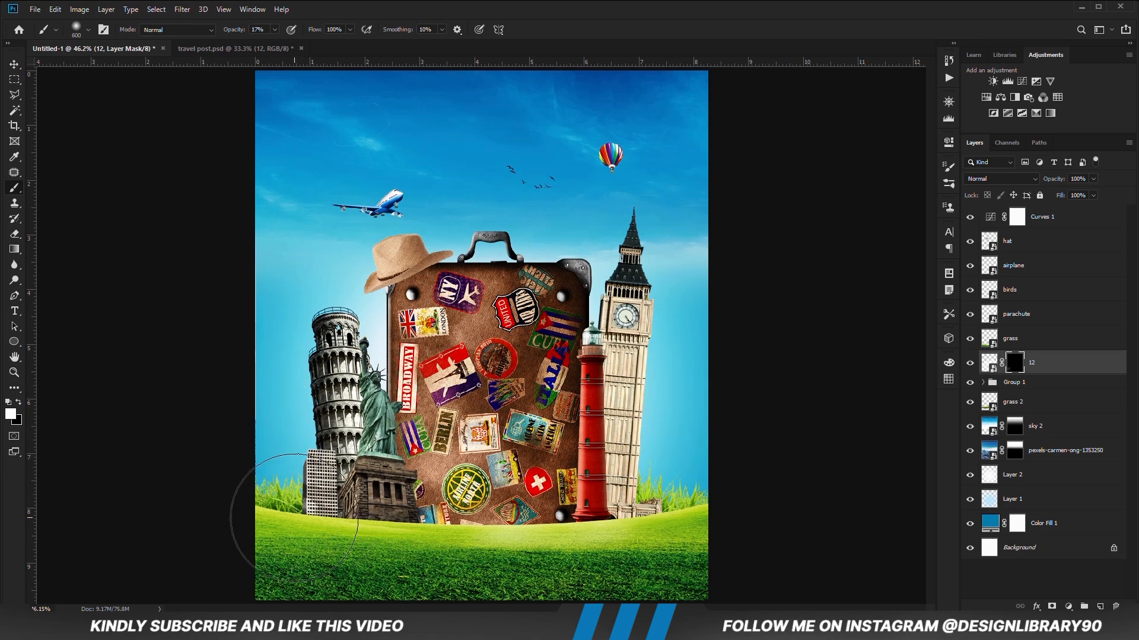
key(bracketleft)
mouse_move(641, 509)
mouse_down()
mouse_move(678, 497)
mouse_move(517, 525)
mouse_move(288, 514)
mouse_up()
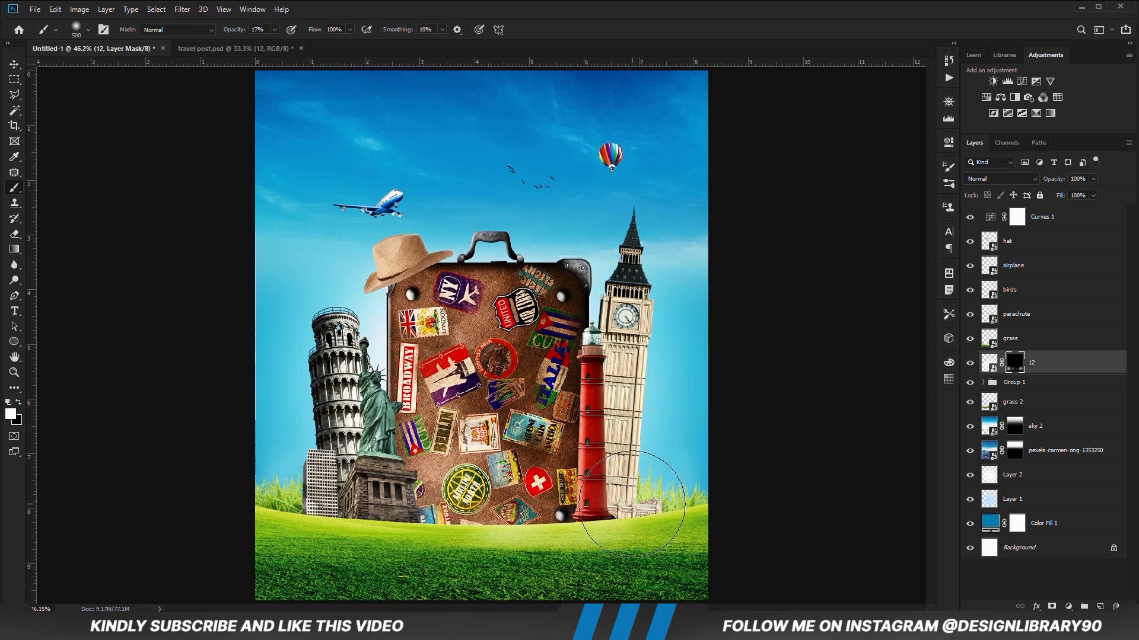
click(970, 362)
key(v)
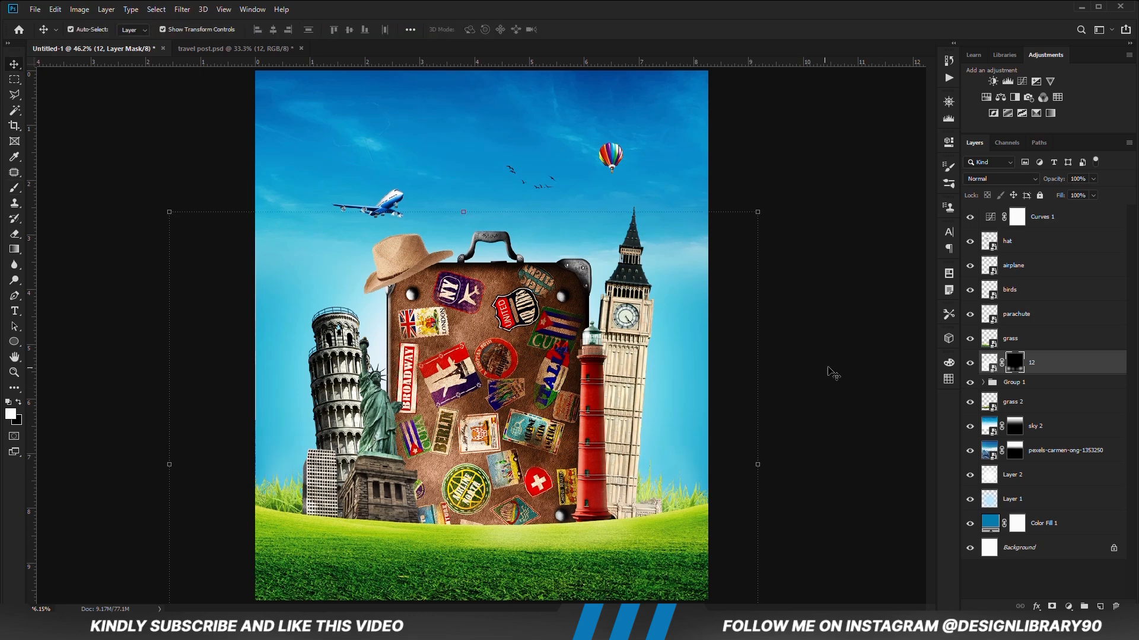
Add an Exposure adjustment clipped to the grass layer, lower its exposure to darken the grass, and invert its mask to black.
click(644, 579)
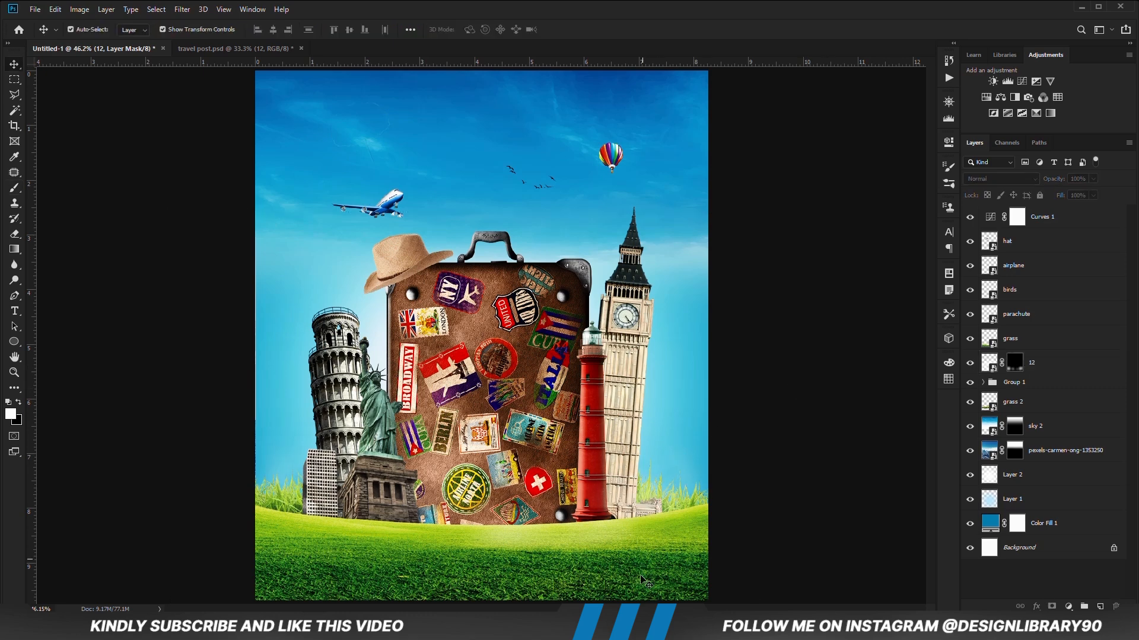
click(968, 342)
click(969, 342)
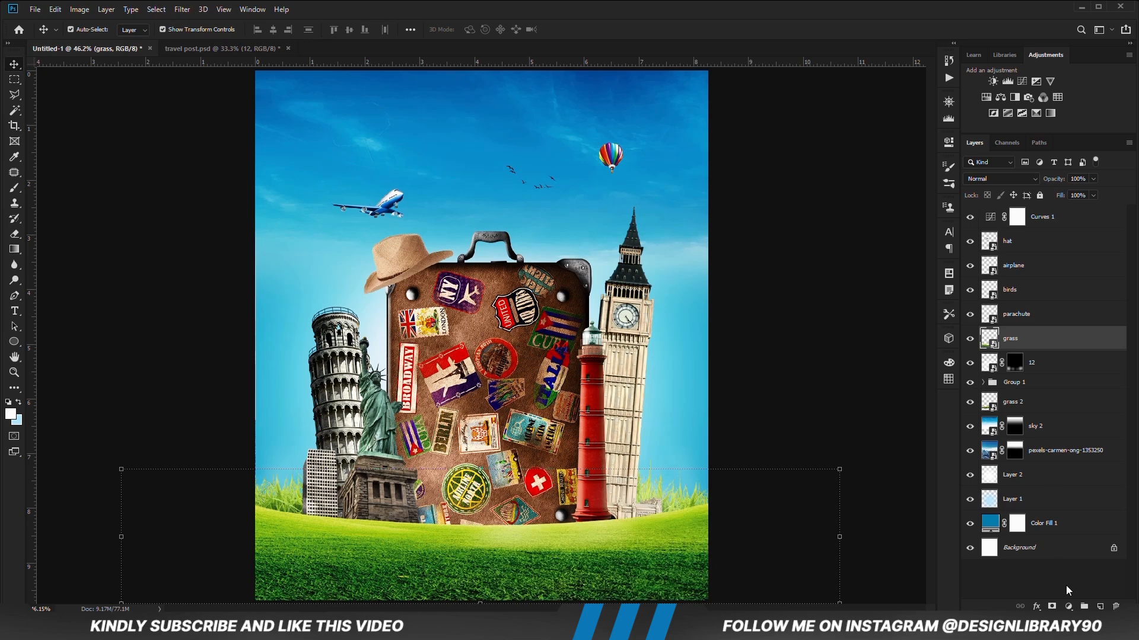
click(1068, 606)
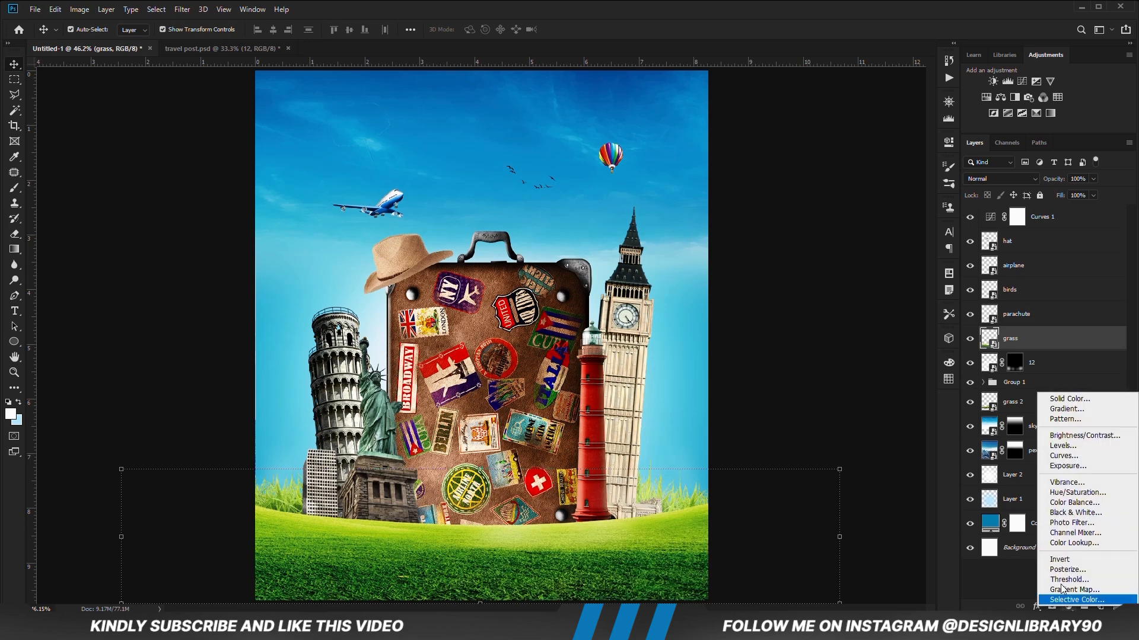
click(1059, 459)
click(845, 339)
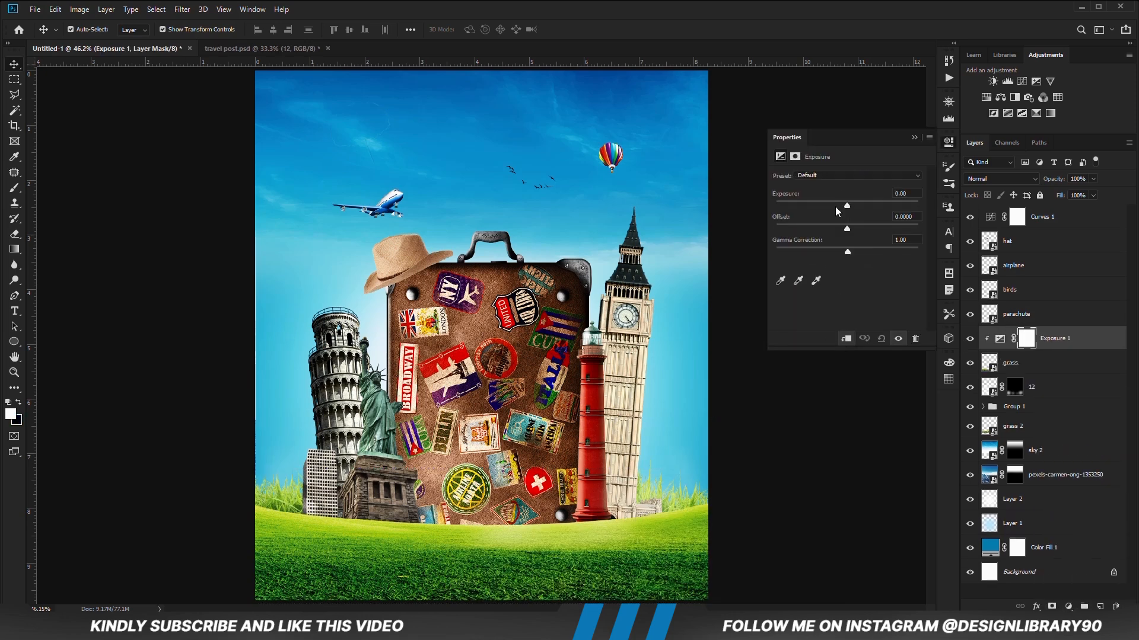
drag(835, 206, 826, 205)
click(913, 138)
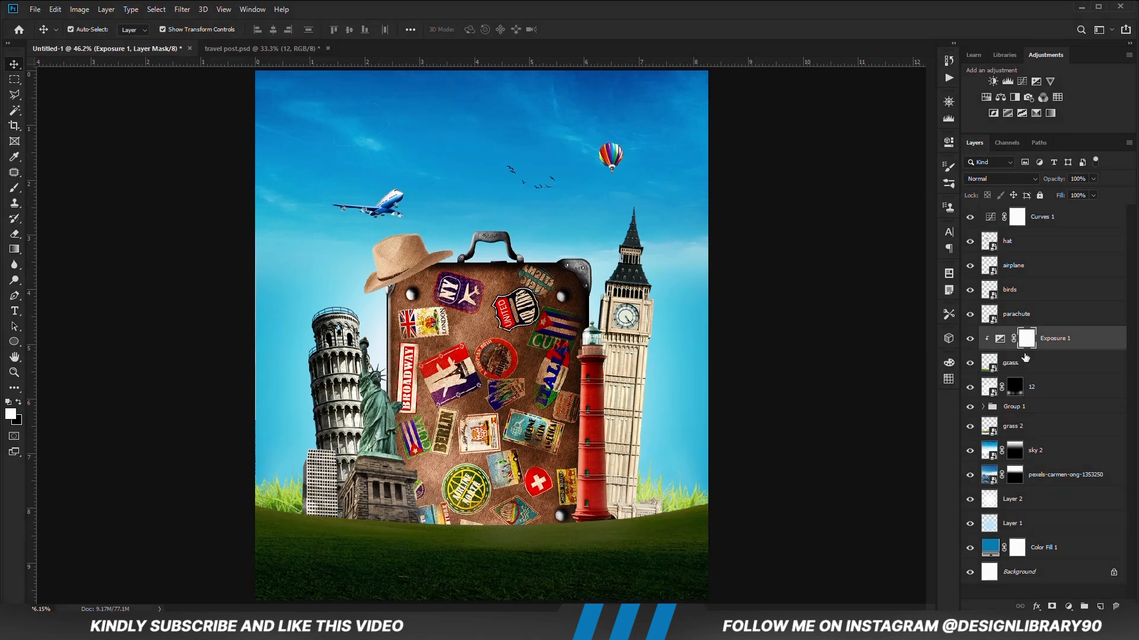
key(ctrl+i)
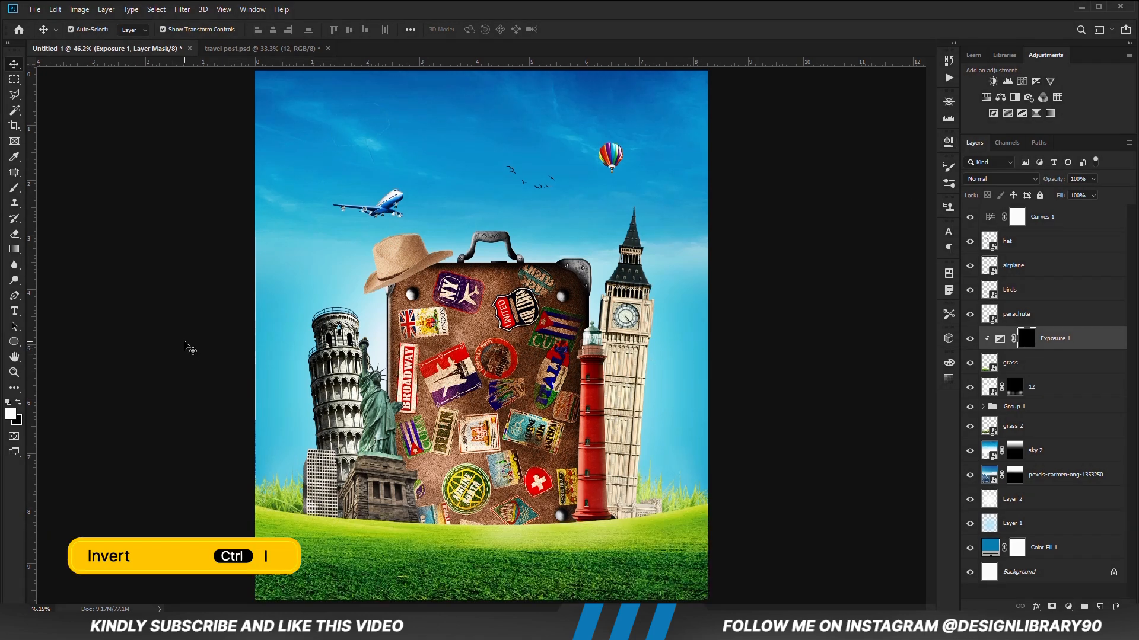
Paint white on the grass Exposure mask along the poster's lower edge with a flattened soft brush, 19% opacity, size 800.
right_click(14, 202)
right_click(14, 190)
click(50, 190)
drag(274, 30, 281, 46)
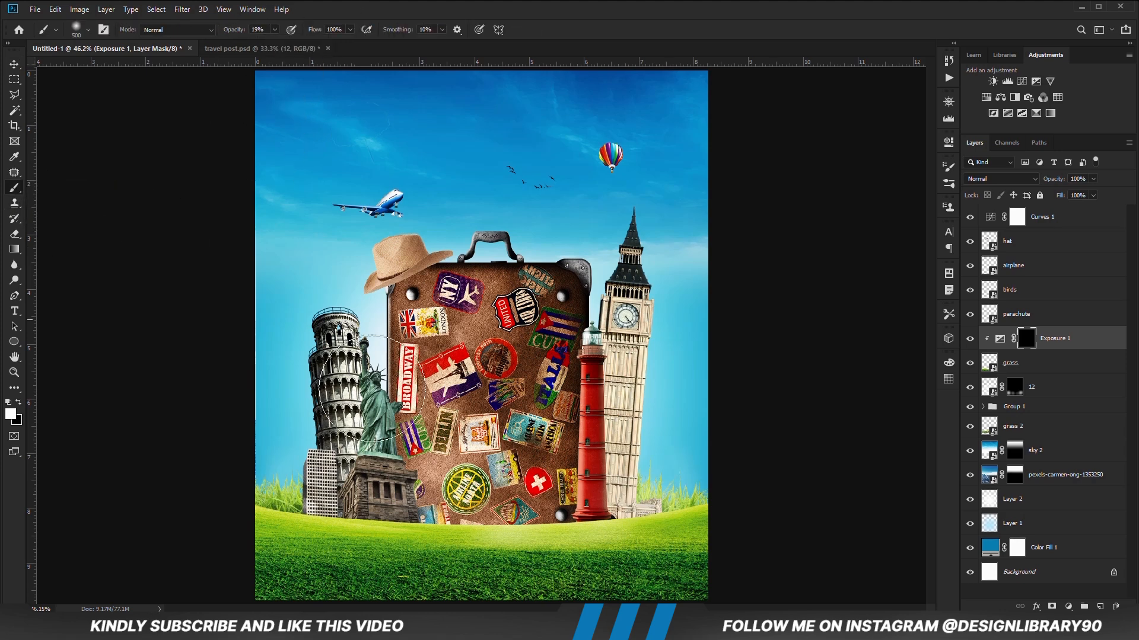
right_click(382, 413)
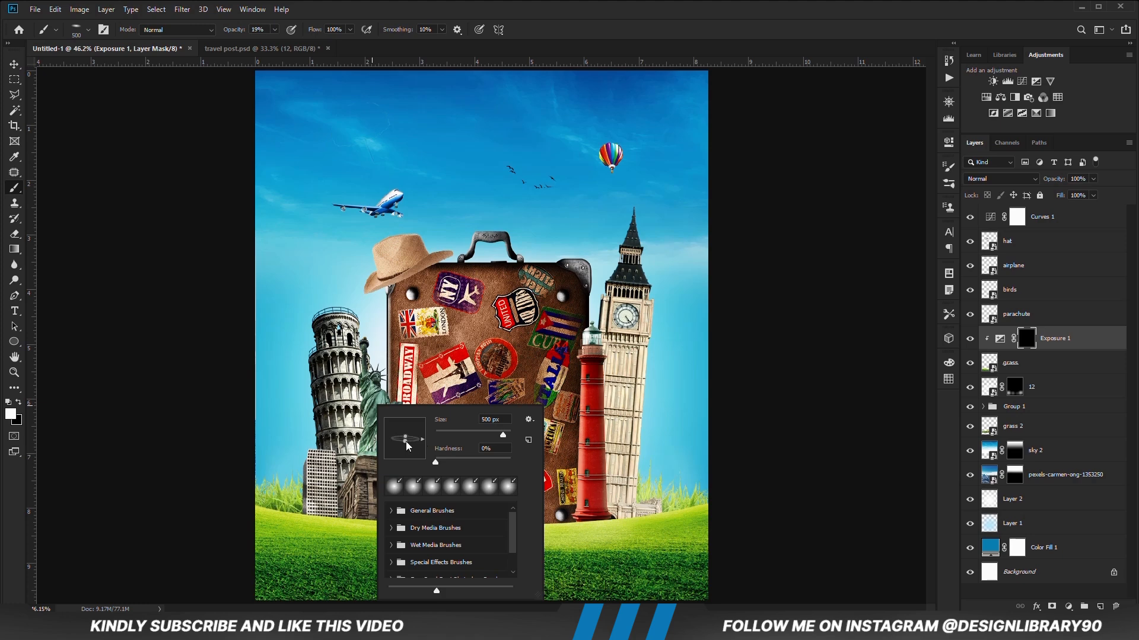
click(490, 23)
scroll(357, 302, down, 1)
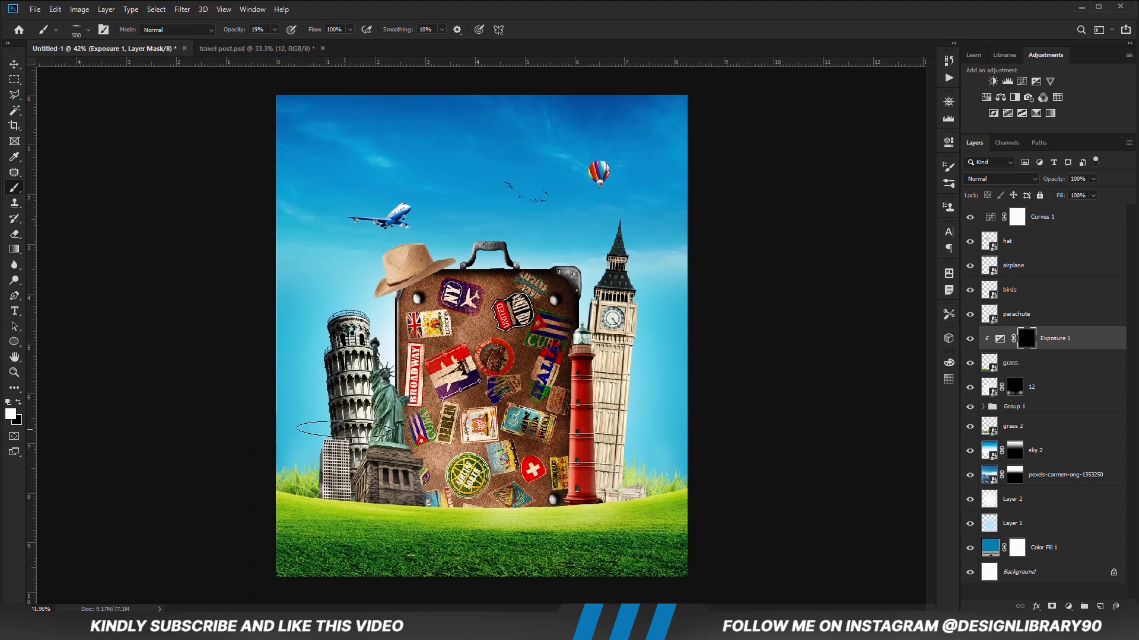
key(bracketright)
key(bracketright)
key(bracketright)
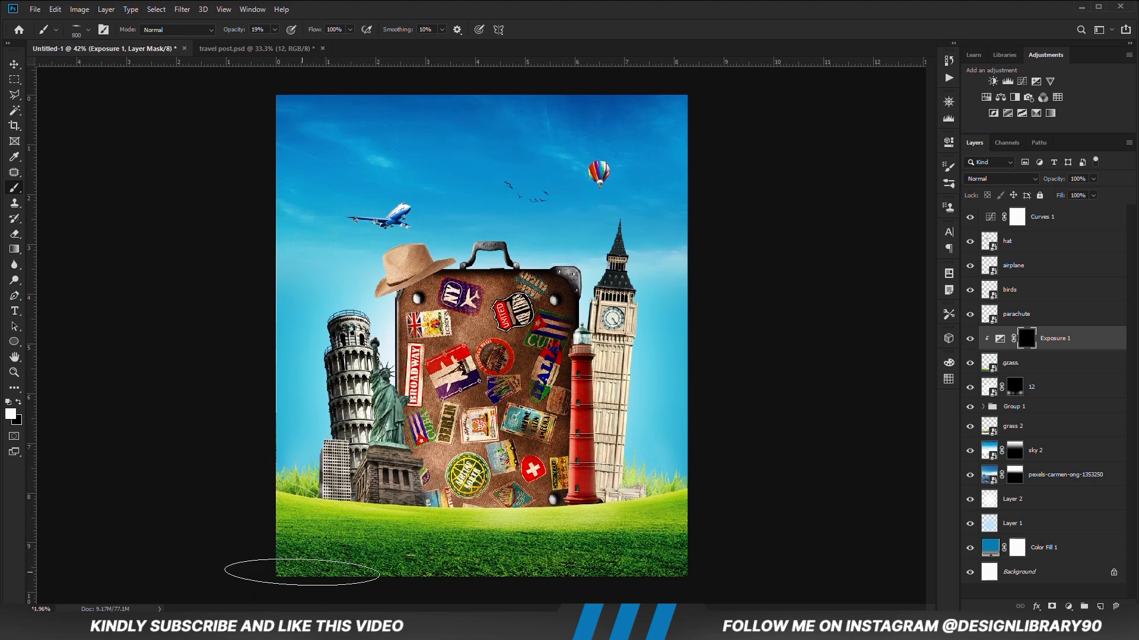
mouse_move(300, 573)
mouse_down()
mouse_move(267, 568)
mouse_move(686, 568)
mouse_up()
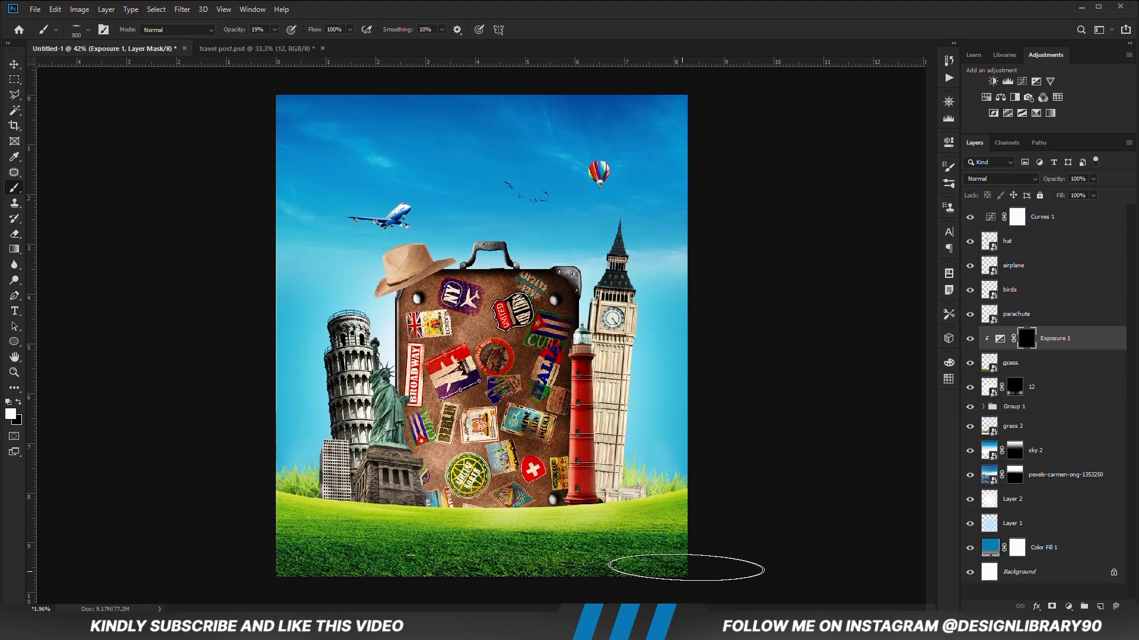
Extend the grass shading by painting wider white strokes on the Exposure 1 mask at 12% opacity, brush size 1100, and deselect the layer.
click(274, 30)
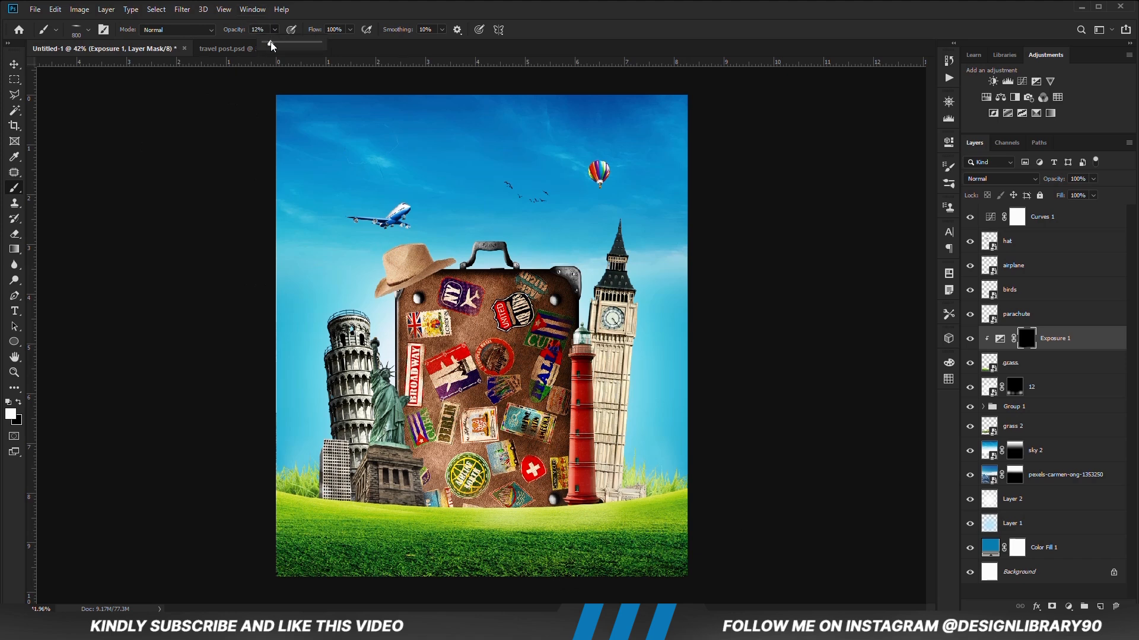
key(bracketright)
key(bracketright)
key(bracketright)
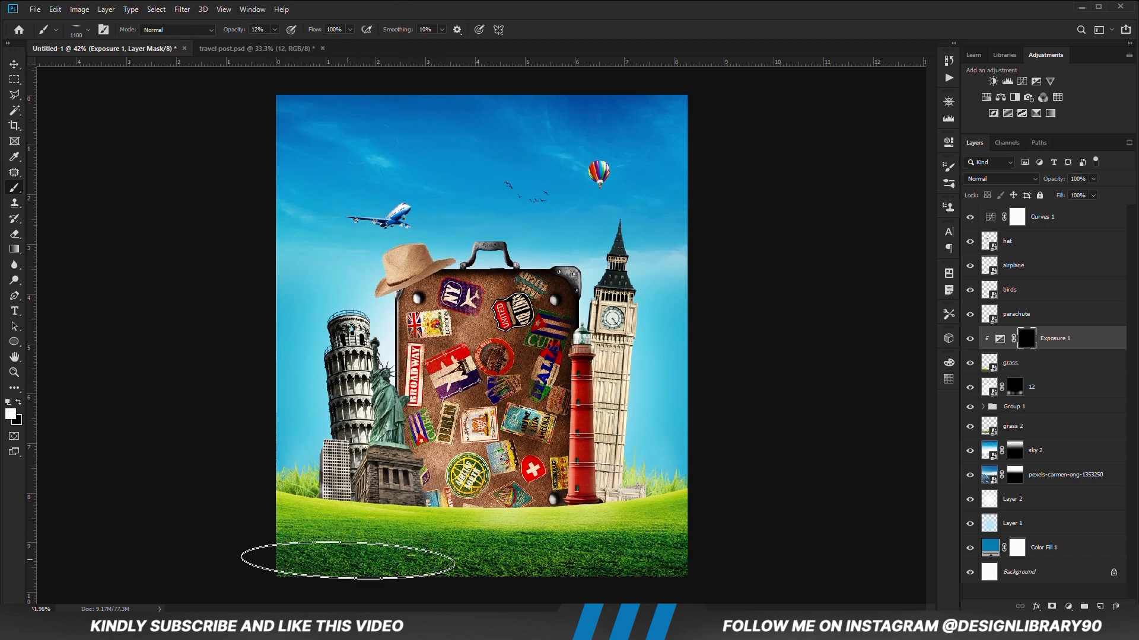
mouse_move(307, 570)
mouse_down()
mouse_move(285, 537)
mouse_move(457, 582)
mouse_move(661, 541)
mouse_move(765, 496)
mouse_up()
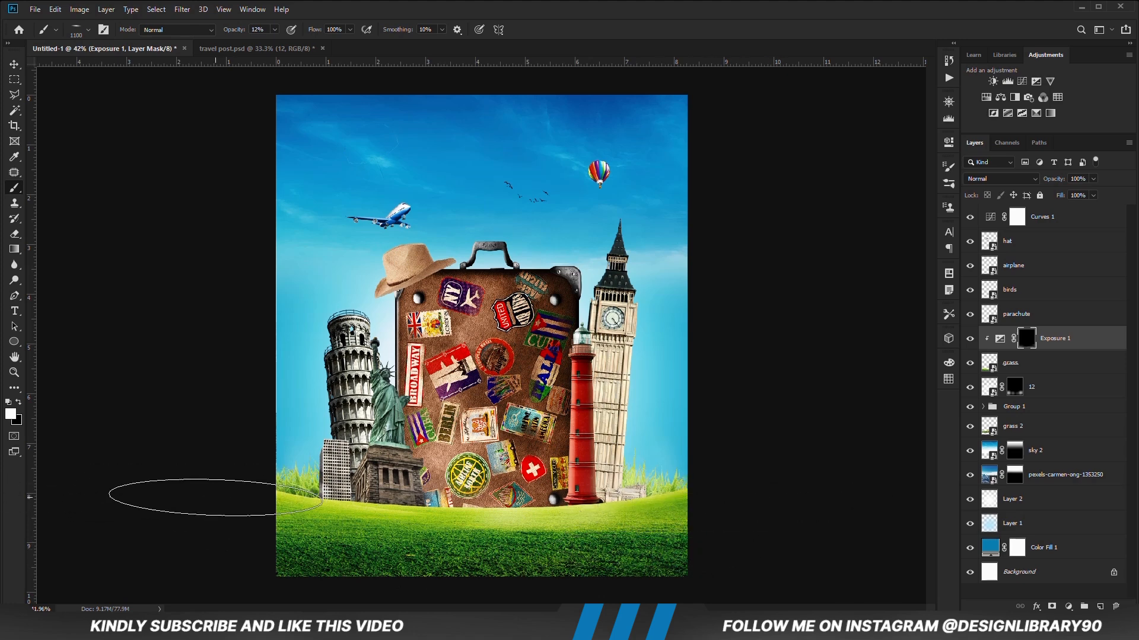
mouse_move(222, 562)
mouse_down()
mouse_move(573, 573)
mouse_move(717, 565)
mouse_up()
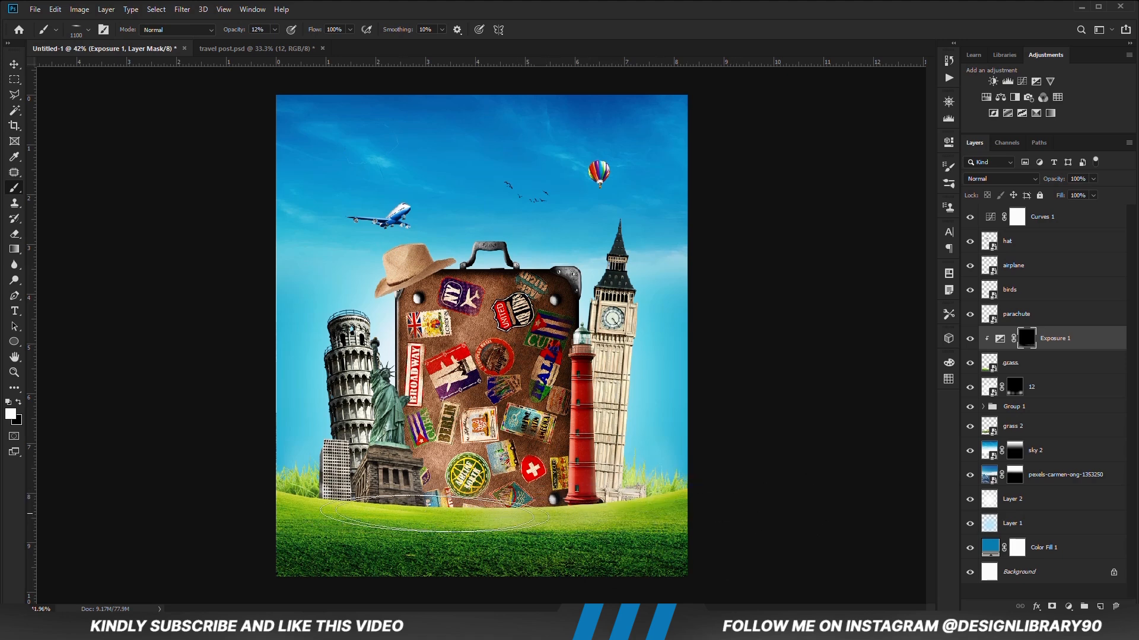
click(15, 64)
click(211, 320)
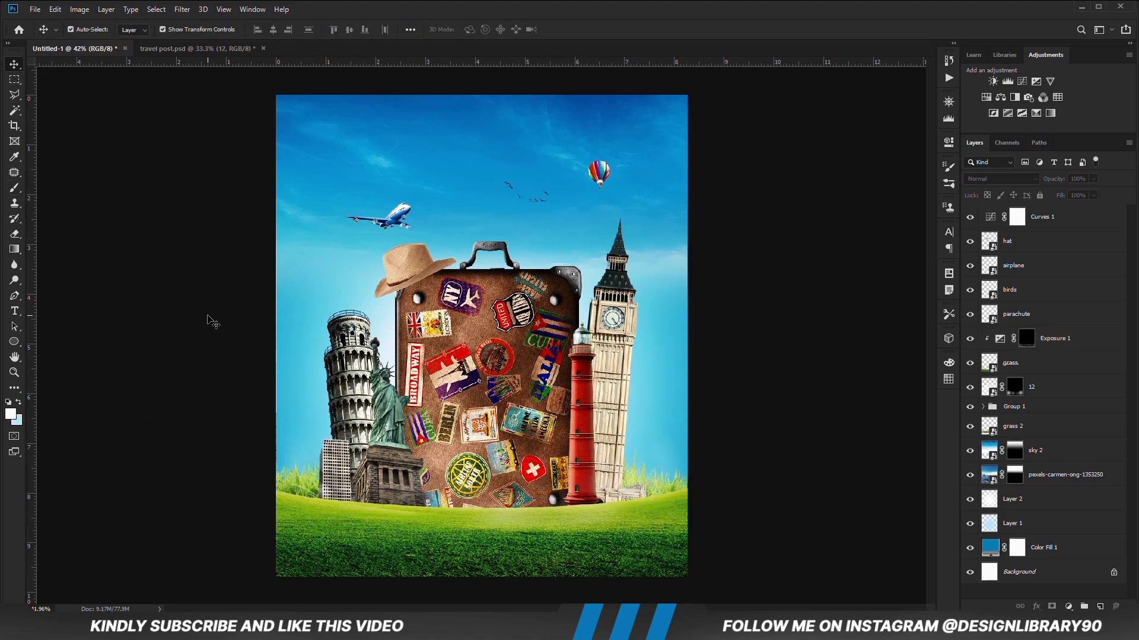
Add an Exposure adjustment clipped to the suitcase layer Group 1 copy, darken it strongly, and invert its mask to black.
click(466, 337)
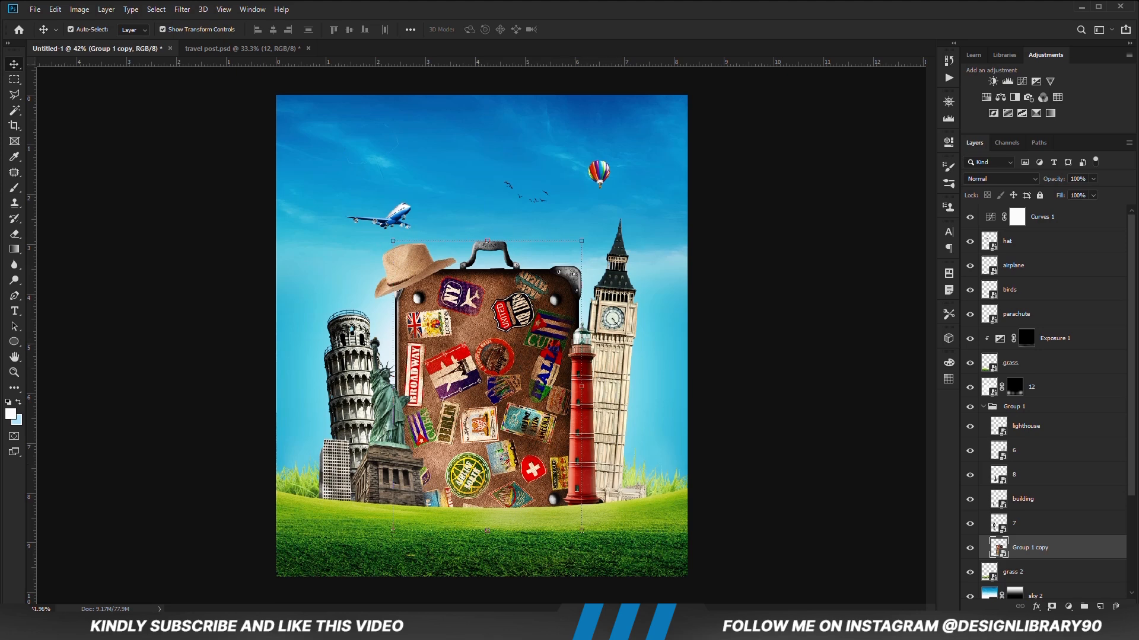
click(1068, 607)
click(1062, 462)
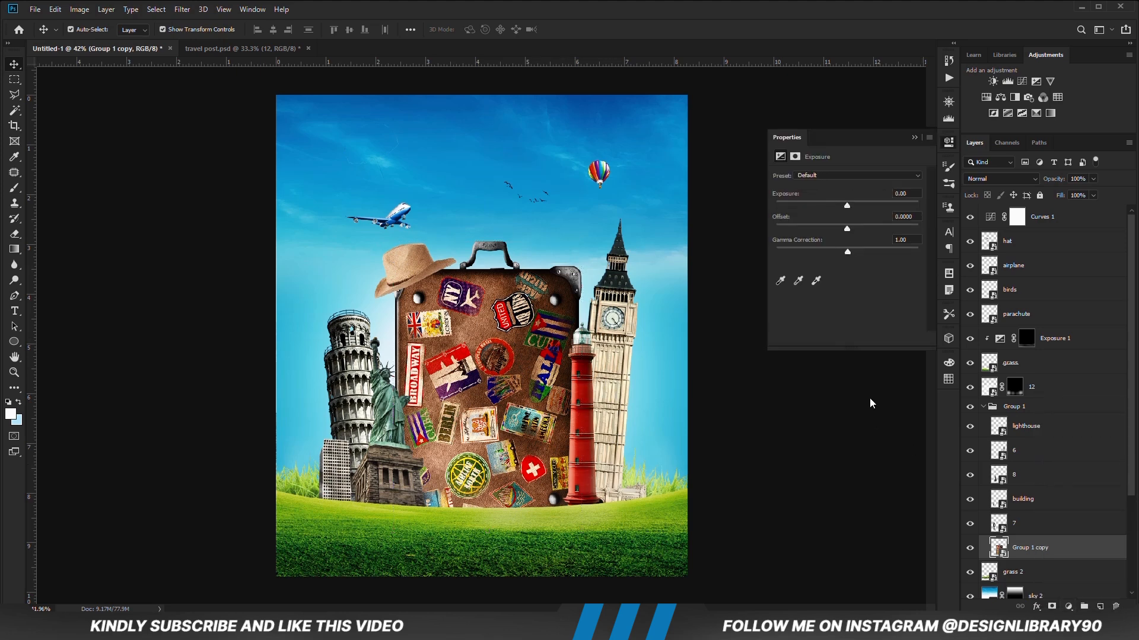
click(847, 339)
drag(847, 205, 803, 205)
click(912, 130)
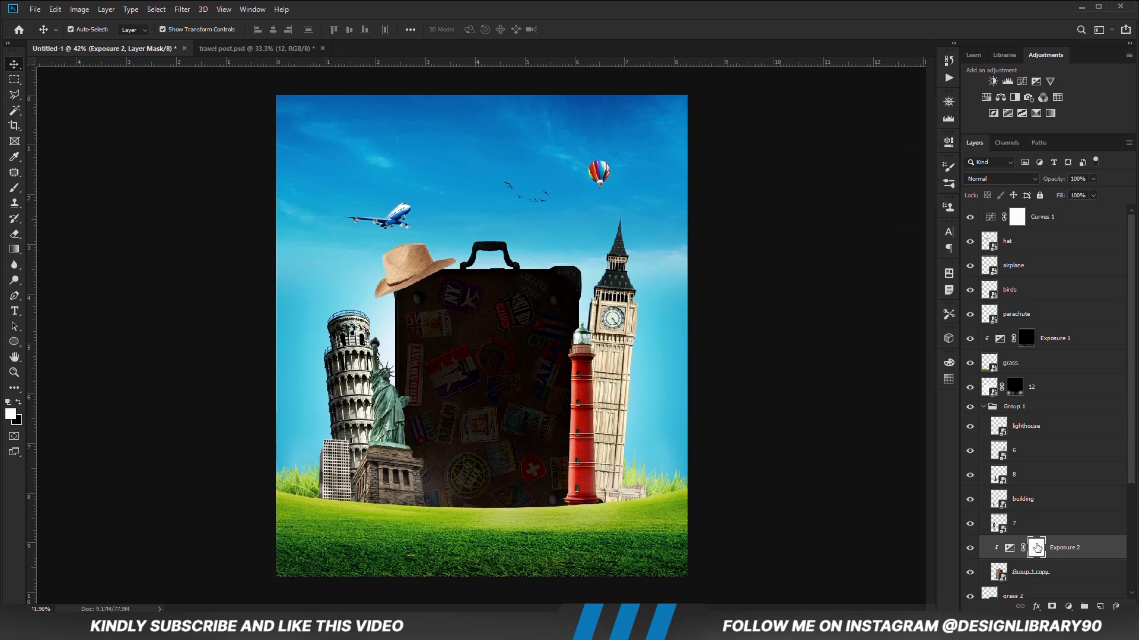
key(ctrl+i)
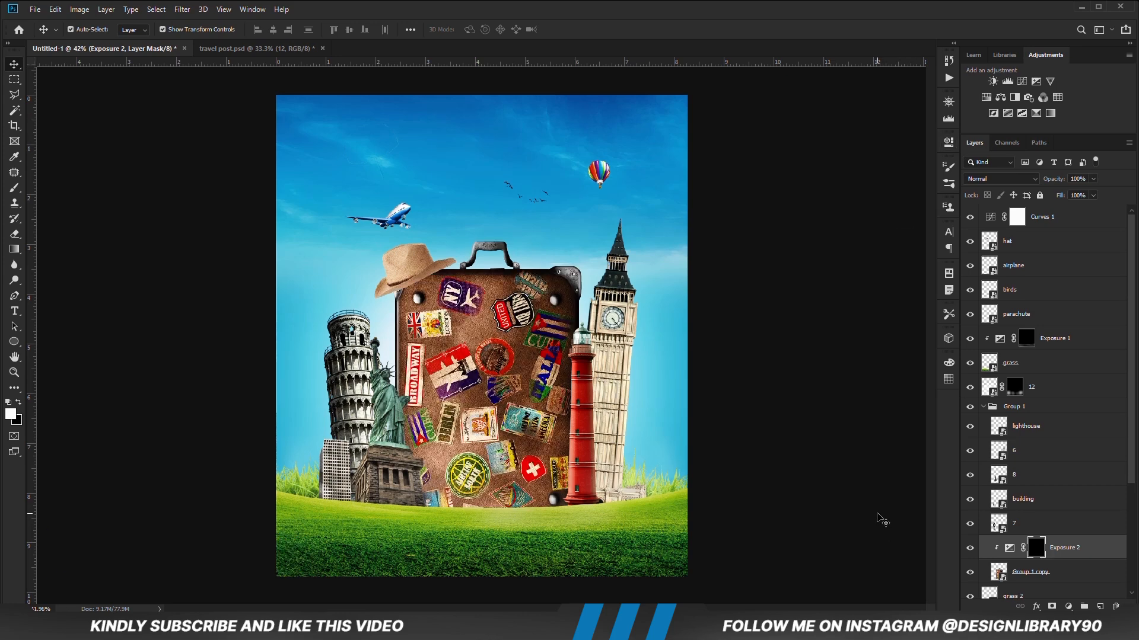
Paint white on the Exposure 2 mask with a round soft brush, size 250 and 22% opacity, to shade the suitcase beneath the hat.
click(14, 187)
click(59, 188)
right_click(475, 342)
drag(485, 348, 487, 363)
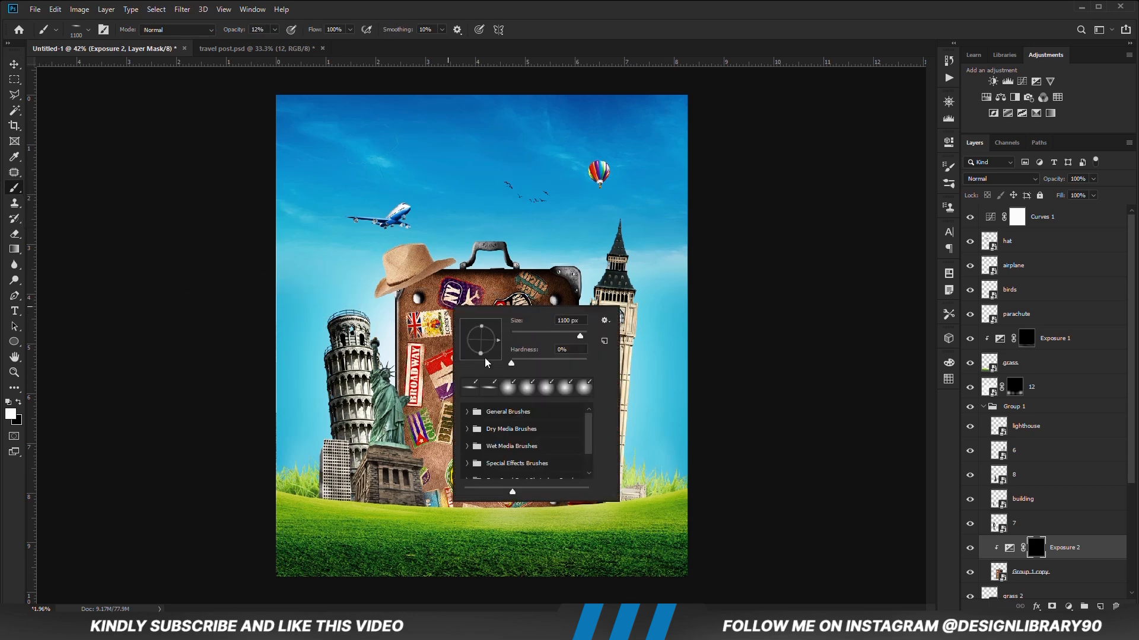
click(581, 6)
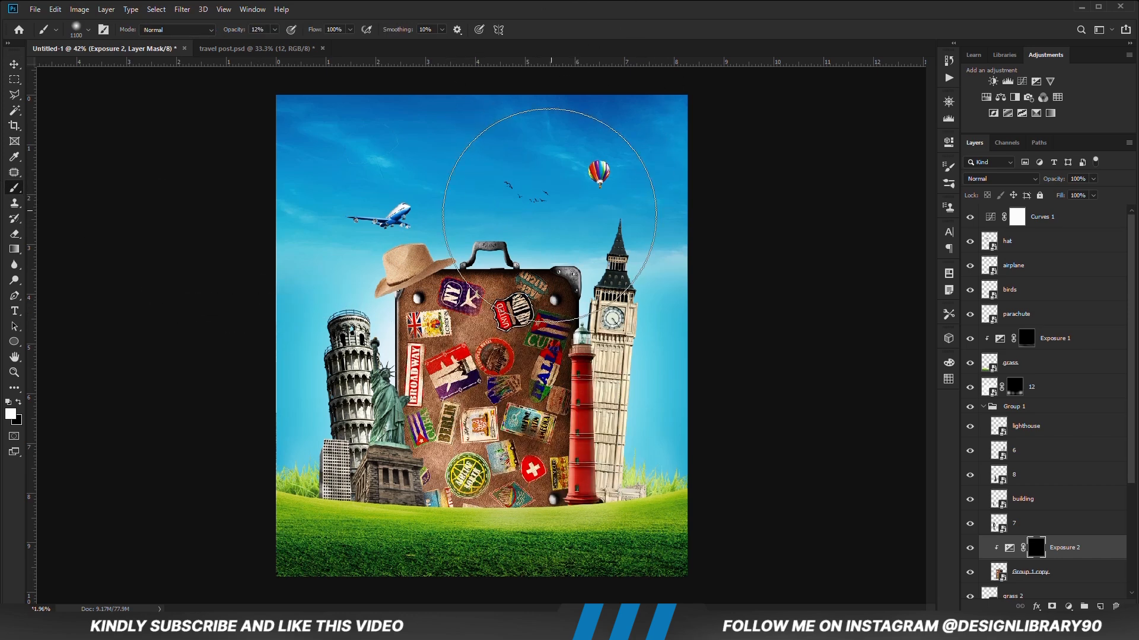
key(bracketleft)
key(bracketleft)
key(bracketleft)
key(bracketleft)
key(bracketleft)
key(bracketleft)
key(bracketleft)
key(bracketright)
key(bracketright)
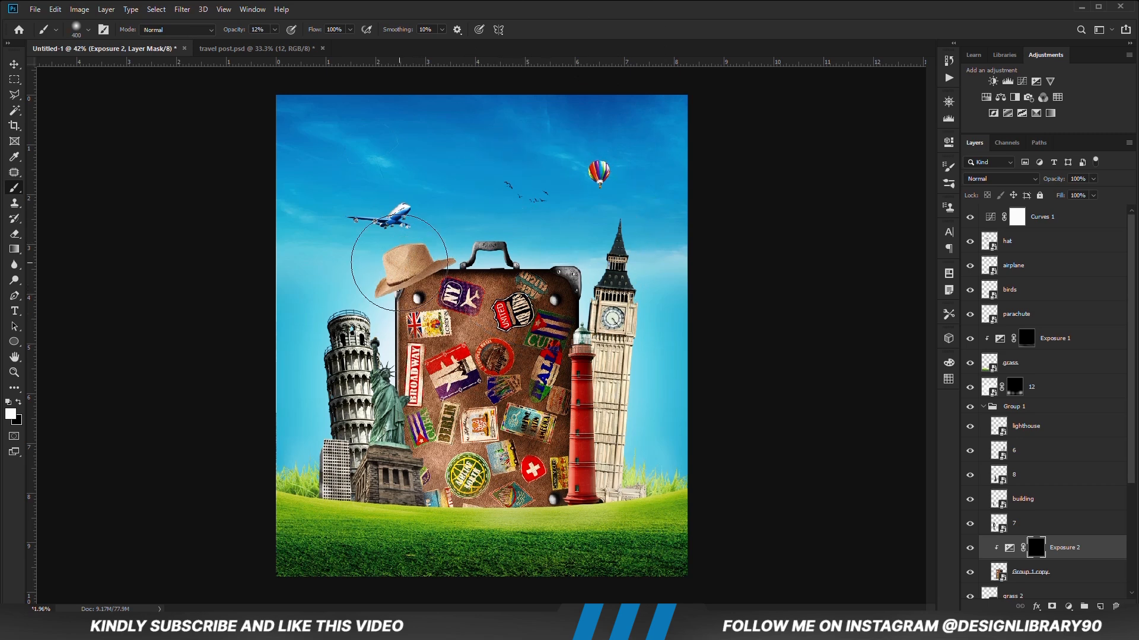
click(273, 30)
drag(276, 41, 278, 42)
click(274, 30)
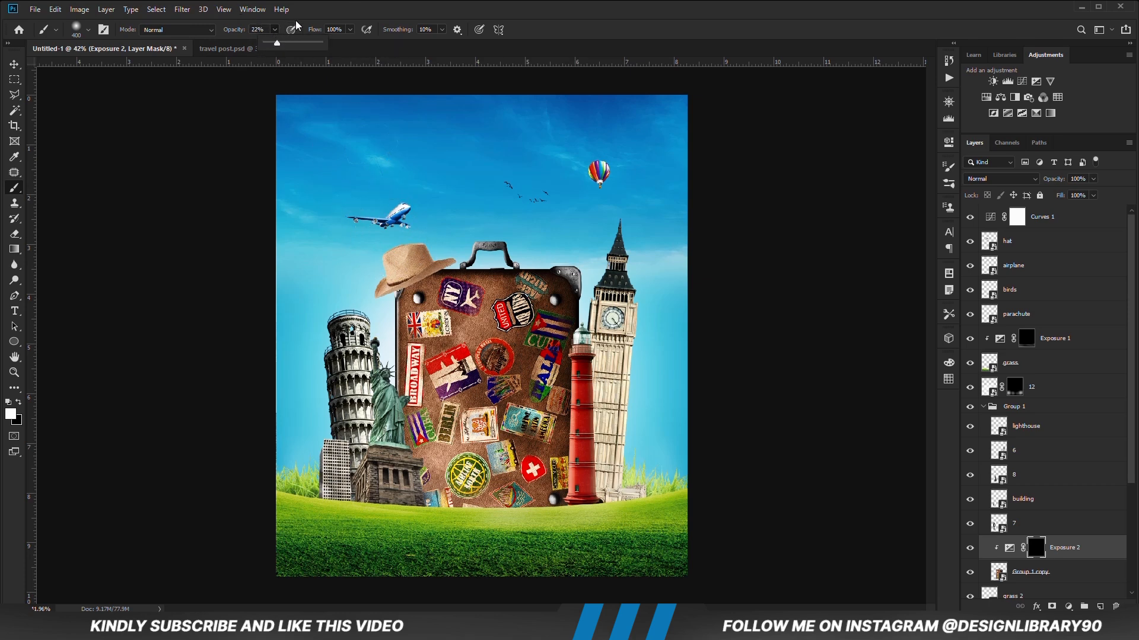
key(bracketleft)
key(bracketleft)
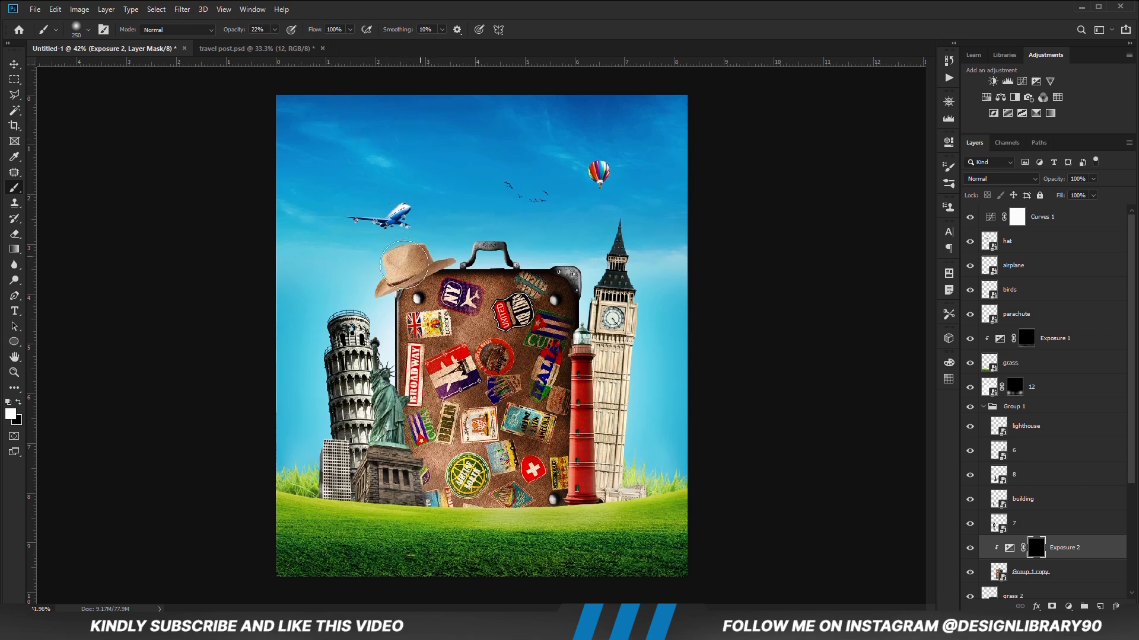
mouse_move(420, 259)
mouse_down()
mouse_move(347, 272)
mouse_move(388, 276)
mouse_move(355, 287)
mouse_move(415, 261)
mouse_up()
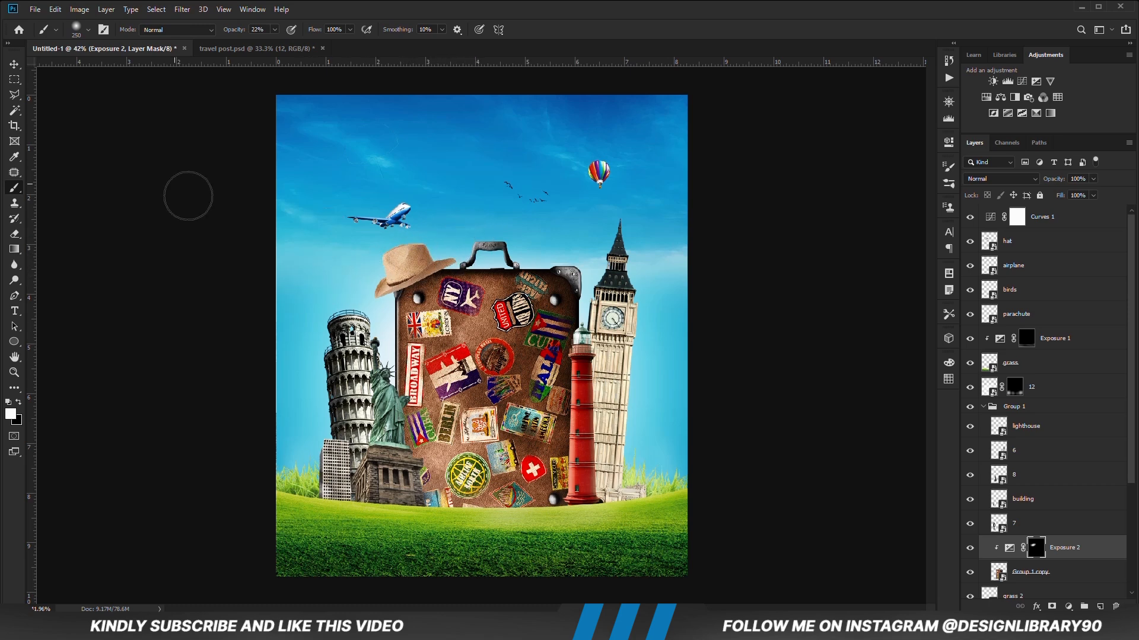
Move the airplane slightly up and to the left, away from the hat.
click(14, 64)
click(166, 269)
drag(405, 222, 392, 193)
click(203, 331)
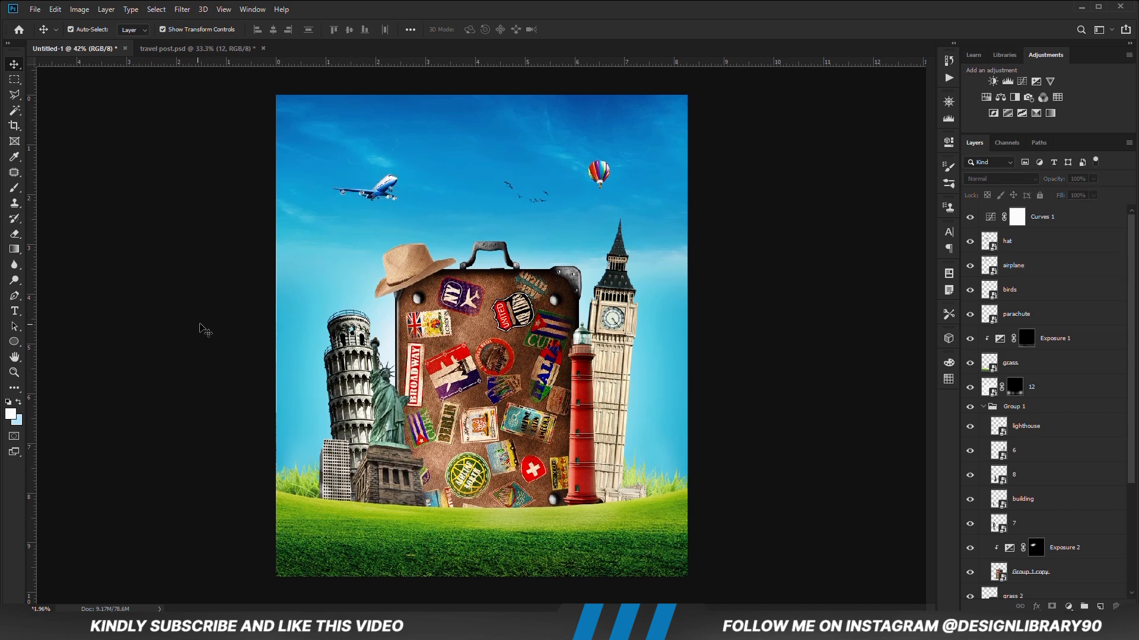
Scale the birds down slightly with Free Transform and move them a little lower and to the right.
click(537, 208)
key(ctrl+t)
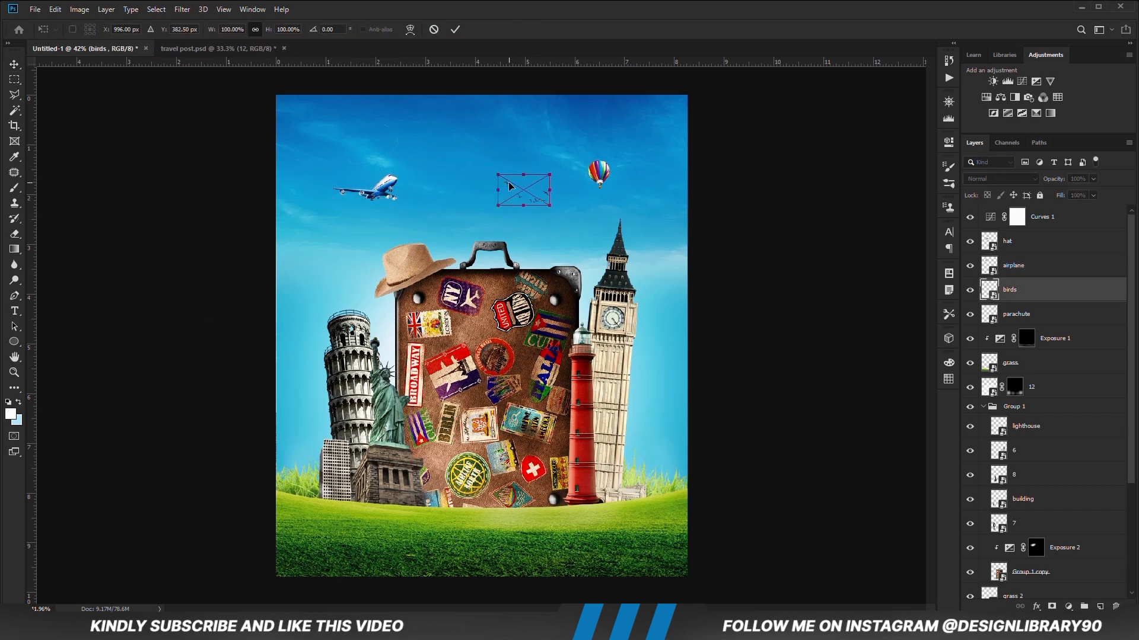
drag(526, 195, 534, 208)
key(Return)
click(737, 264)
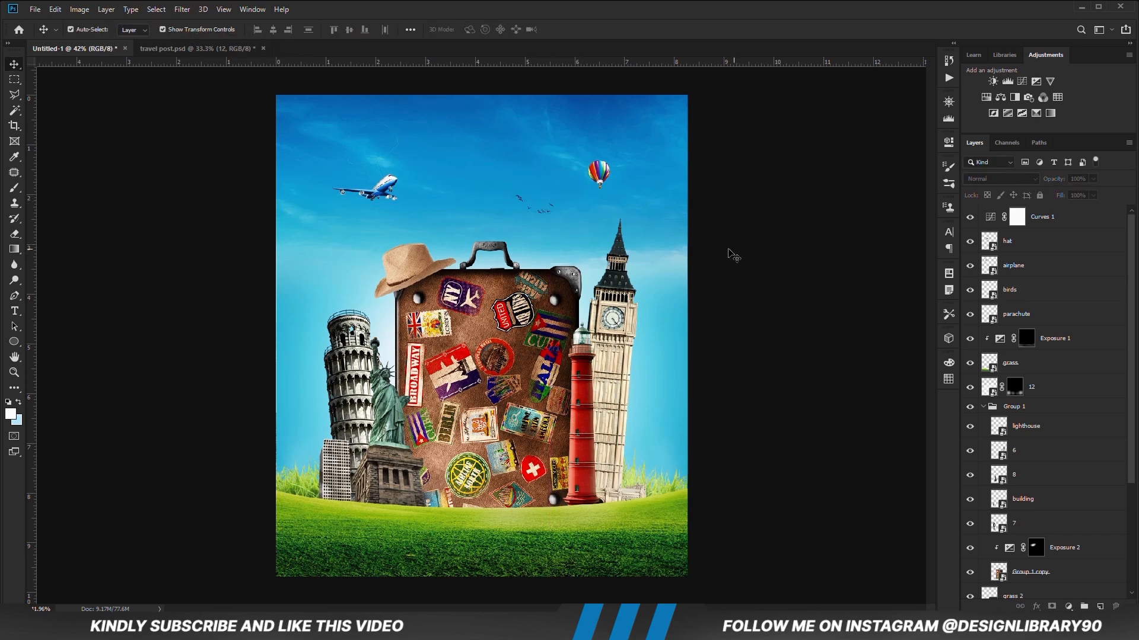
Add a second darkening Exposure adjustment directly above the suitcase layer, clipped to it, and invert its mask to black.
click(525, 402)
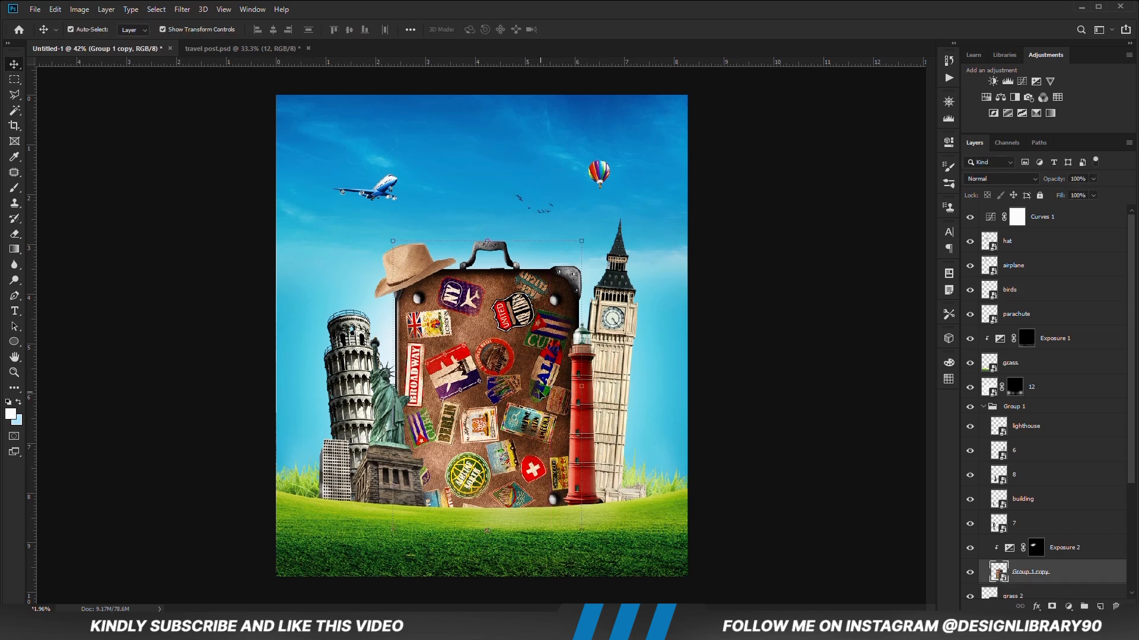
scroll(1073, 546, down, 2)
click(1066, 602)
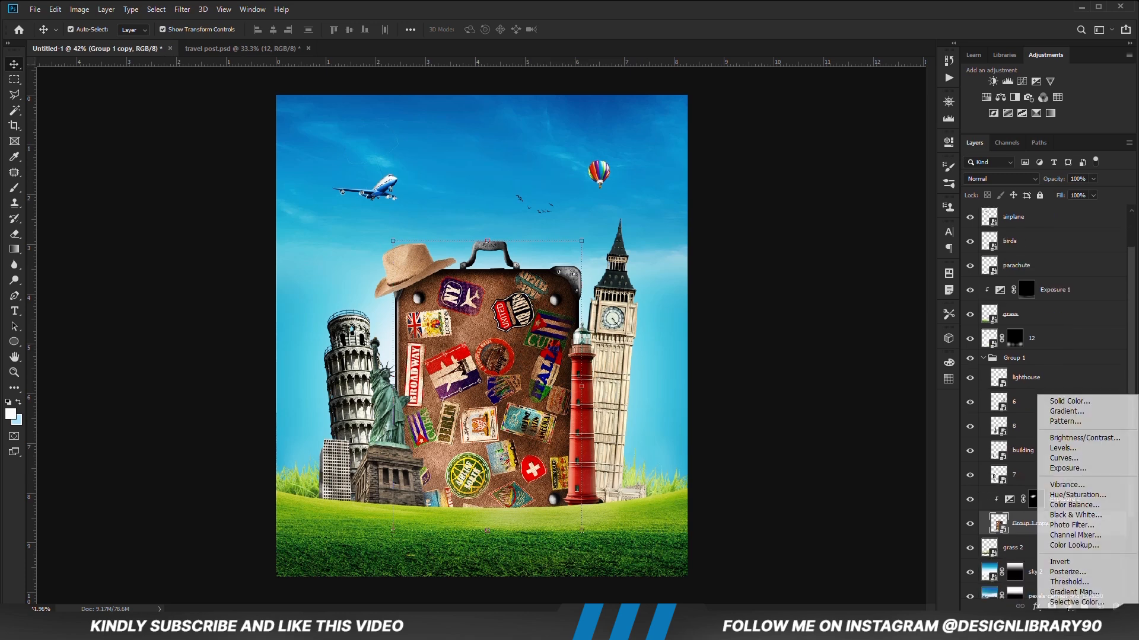
click(1058, 470)
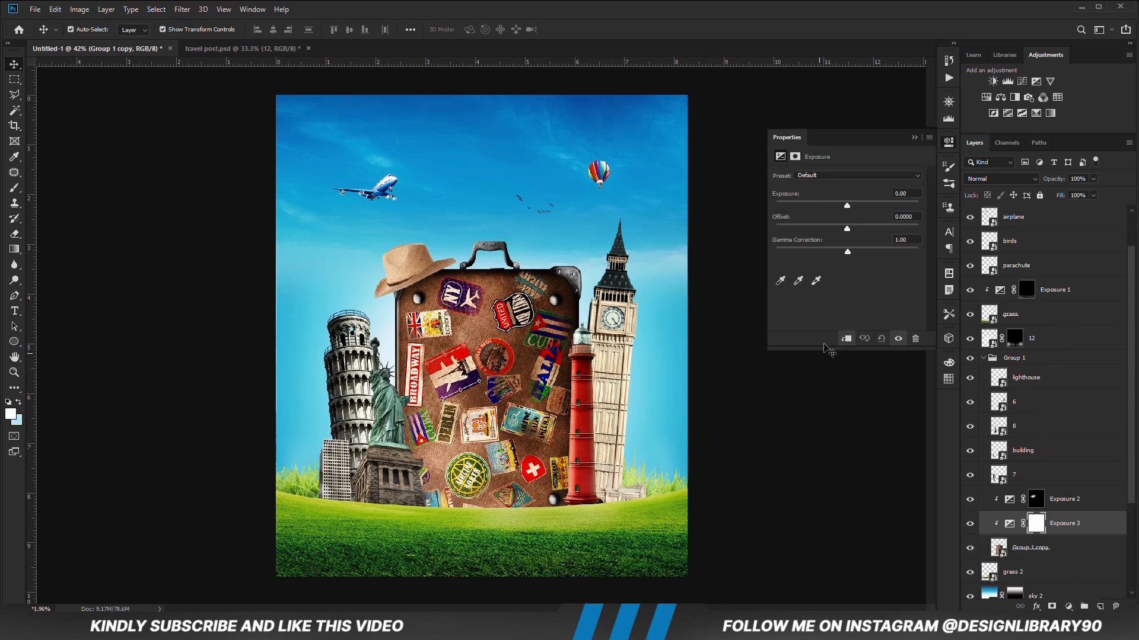
drag(846, 205, 805, 205)
click(915, 137)
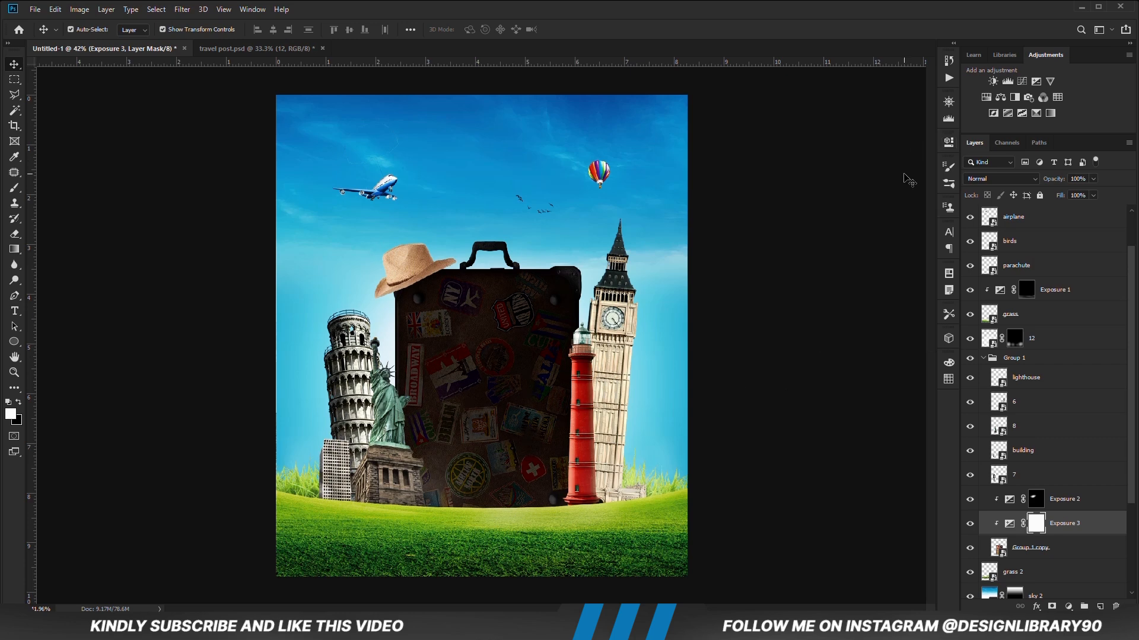
key(ctrl+i)
Paint white on the Exposure 3 mask around the suitcase's base with the soft brush, size 400 and 22% opacity.
right_click(15, 188)
click(54, 190)
key(bracketright)
key(bracketright)
mouse_move(410, 533)
mouse_down()
mouse_move(592, 534)
mouse_move(456, 544)
mouse_move(571, 542)
mouse_move(430, 541)
mouse_move(365, 526)
mouse_move(384, 521)
mouse_move(383, 479)
mouse_up()
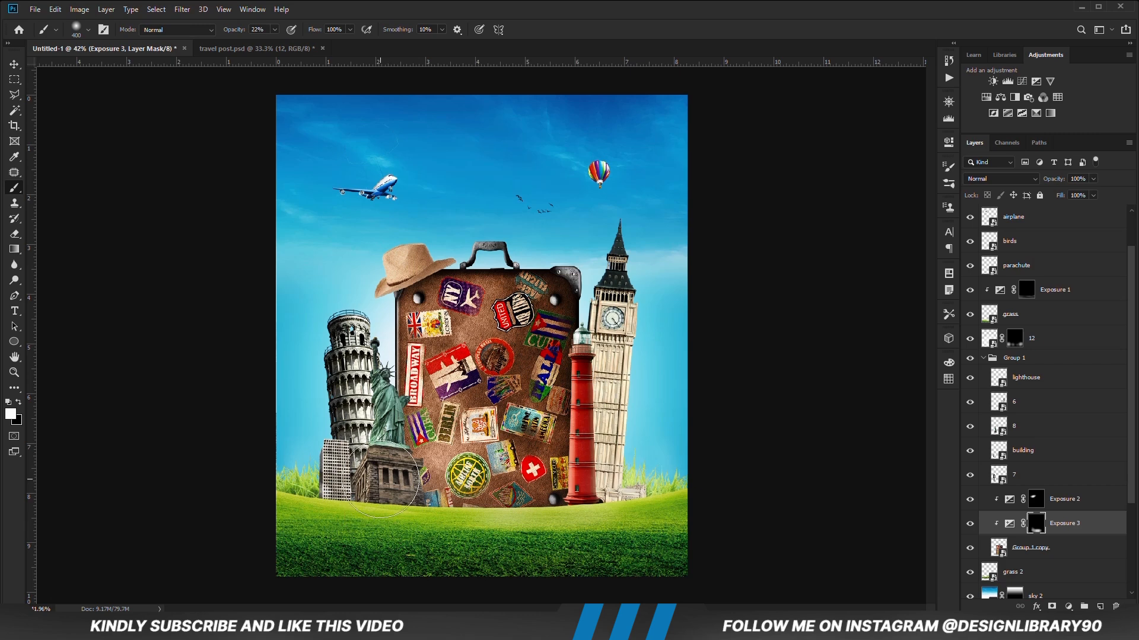
Deepen the shadow along the suitcase's lower sides and base on the Exposure 3 mask with a size 250 brush at 42% opacity.
key(bracketleft)
key(bracketleft)
drag(275, 35, 288, 36)
mouse_move(356, 372)
mouse_down()
mouse_move(383, 386)
mouse_move(396, 499)
mouse_move(421, 508)
mouse_up()
mouse_move(466, 539)
mouse_down()
mouse_move(587, 521)
mouse_move(600, 500)
mouse_move(584, 415)
mouse_move(596, 344)
mouse_move(574, 525)
mouse_up()
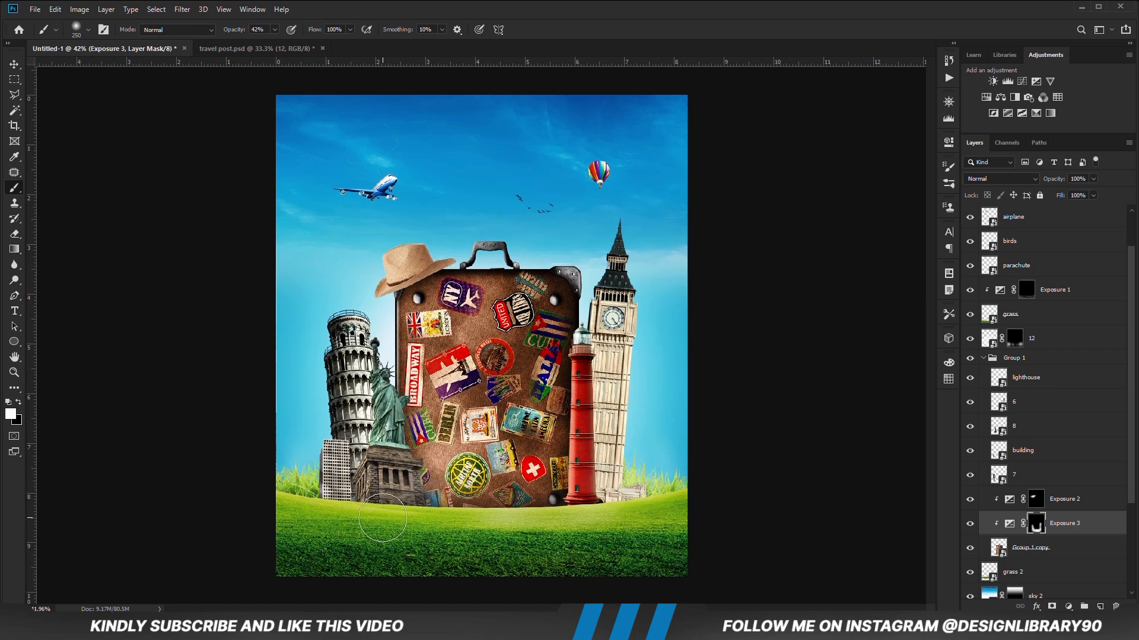
Add an Exposure adjustment of -6.33 directly above the lighthouse layer, clipped to it, and invert its mask to black.
key(v)
click(587, 455)
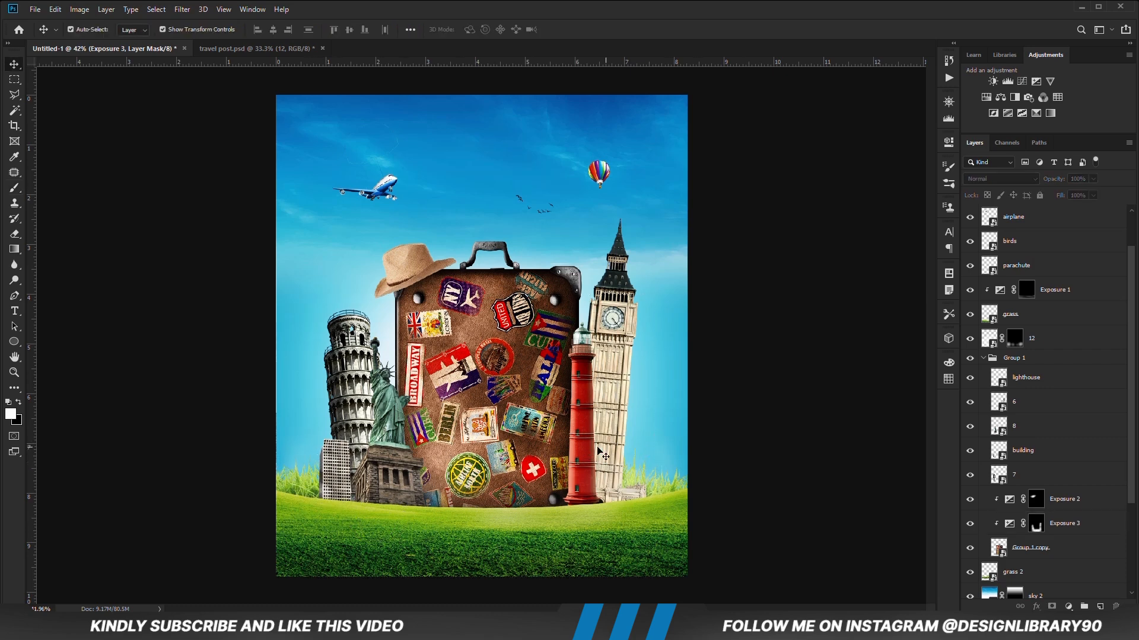
click(1068, 607)
click(1066, 473)
click(847, 339)
drag(826, 206, 799, 204)
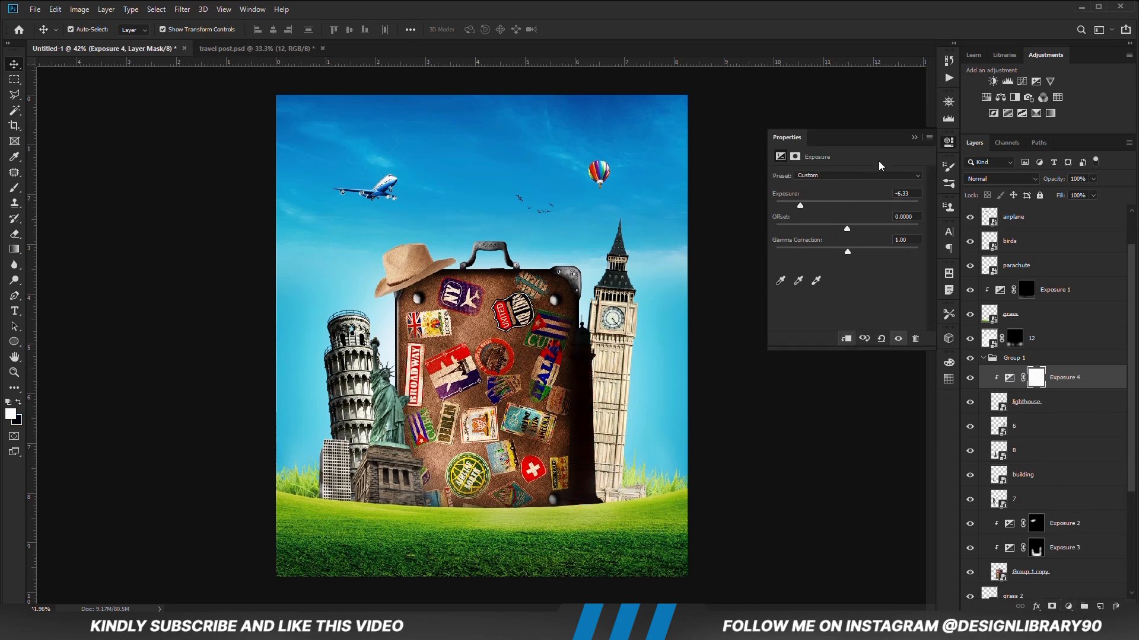
click(914, 137)
key(ctrl+i)
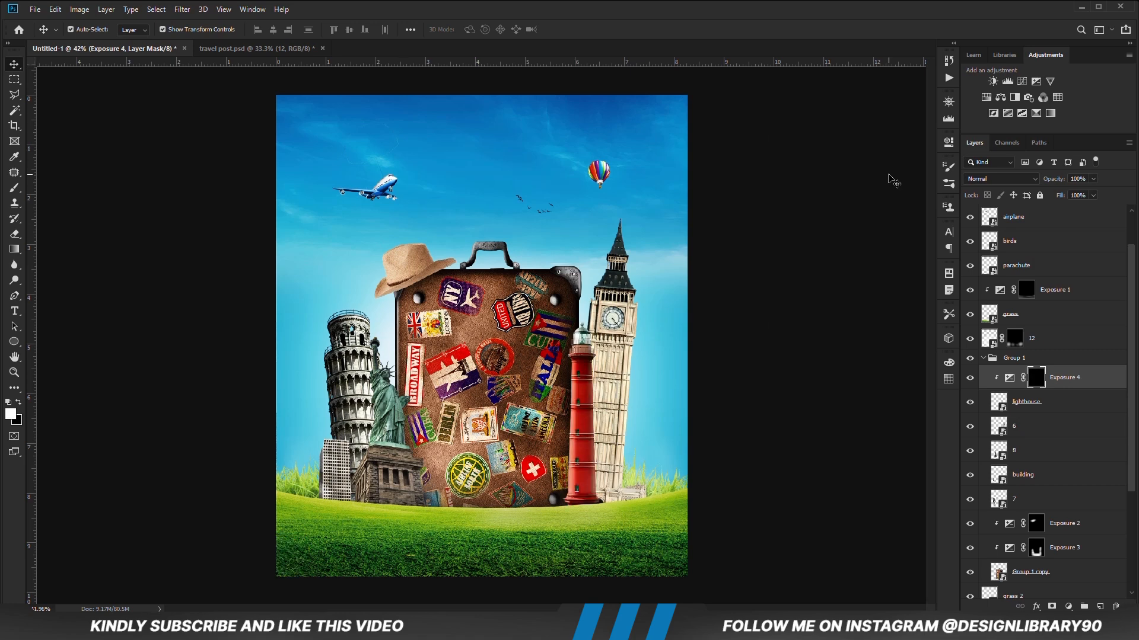
Paint white on the Exposure 4 mask over the lighthouse's lower and inner side with a size 250 brush at 23% opacity.
click(20, 194)
click(59, 188)
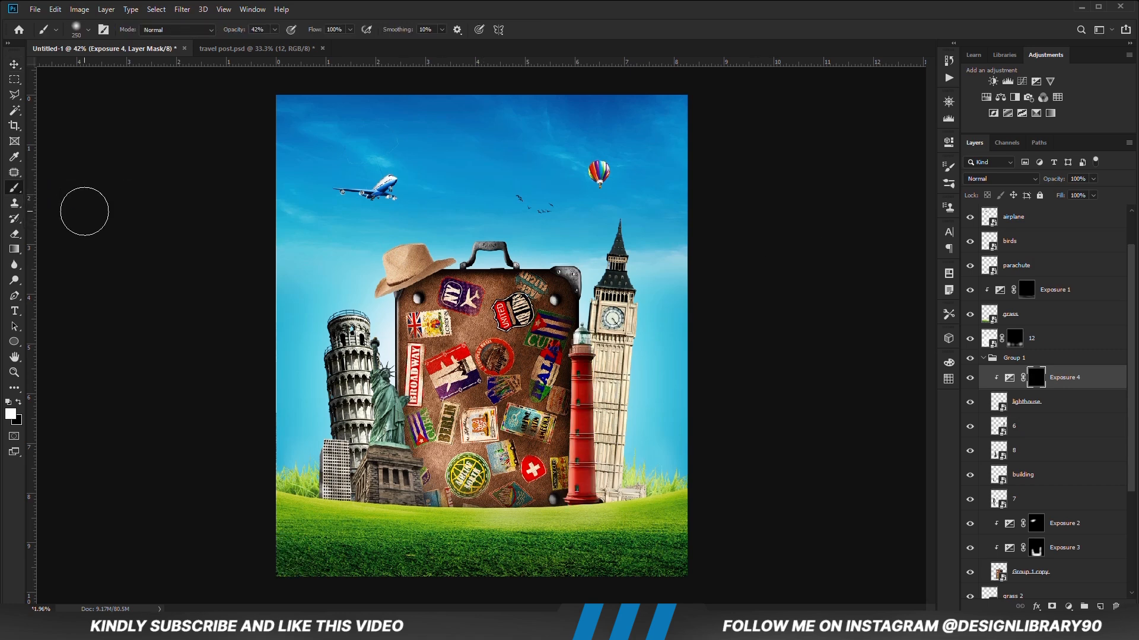
click(274, 30)
mouse_move(526, 507)
mouse_down()
mouse_move(539, 486)
mouse_move(541, 413)
mouse_move(543, 474)
mouse_move(543, 376)
mouse_move(596, 379)
mouse_move(618, 407)
mouse_move(618, 515)
mouse_move(614, 496)
mouse_move(551, 530)
mouse_move(565, 512)
mouse_move(564, 443)
mouse_move(609, 335)
mouse_move(620, 498)
mouse_move(548, 526)
mouse_move(535, 483)
mouse_move(544, 384)
mouse_move(545, 415)
mouse_move(545, 398)
mouse_move(574, 394)
mouse_up()
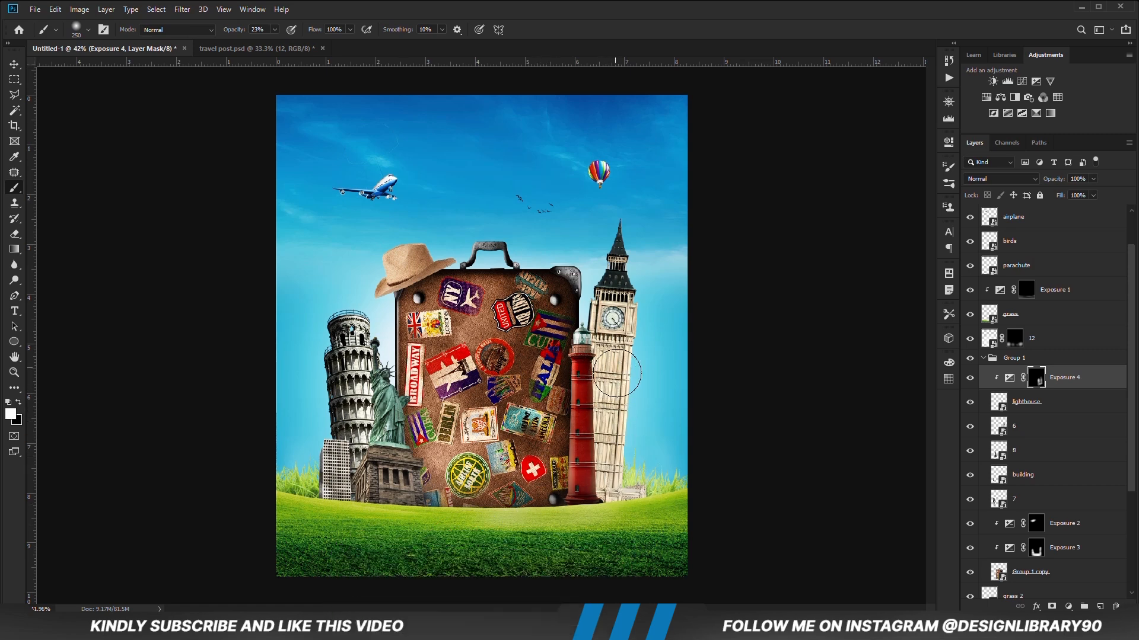
Add an Exposure adjustment of -3.28 clipped to the clock tower layer 6 and invert its mask to black.
key(v)
click(639, 433)
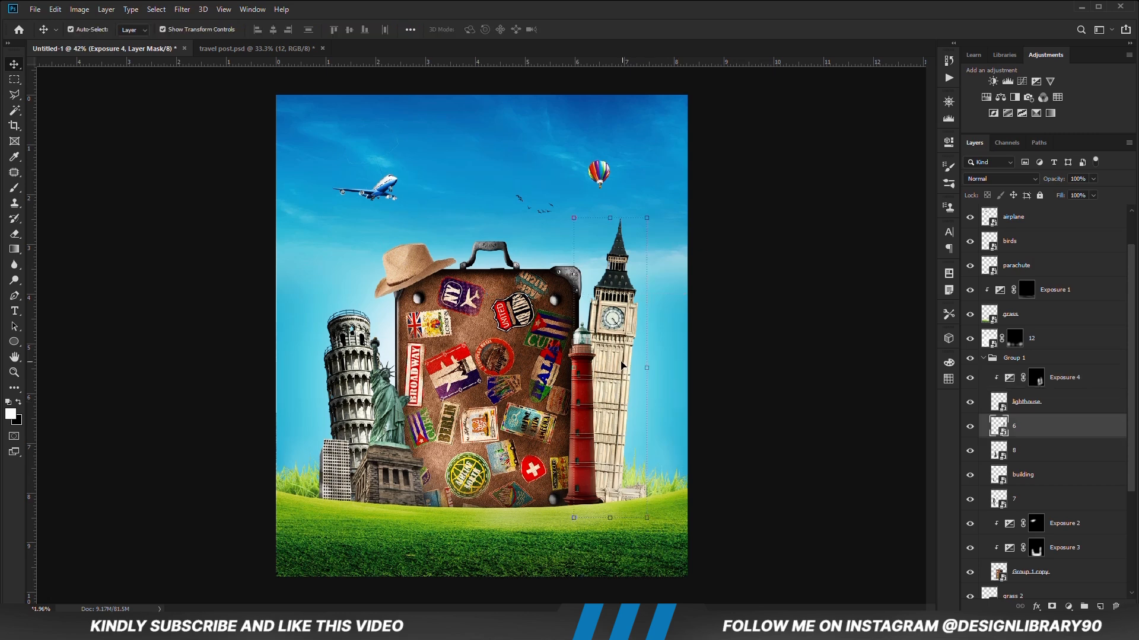
click(1068, 607)
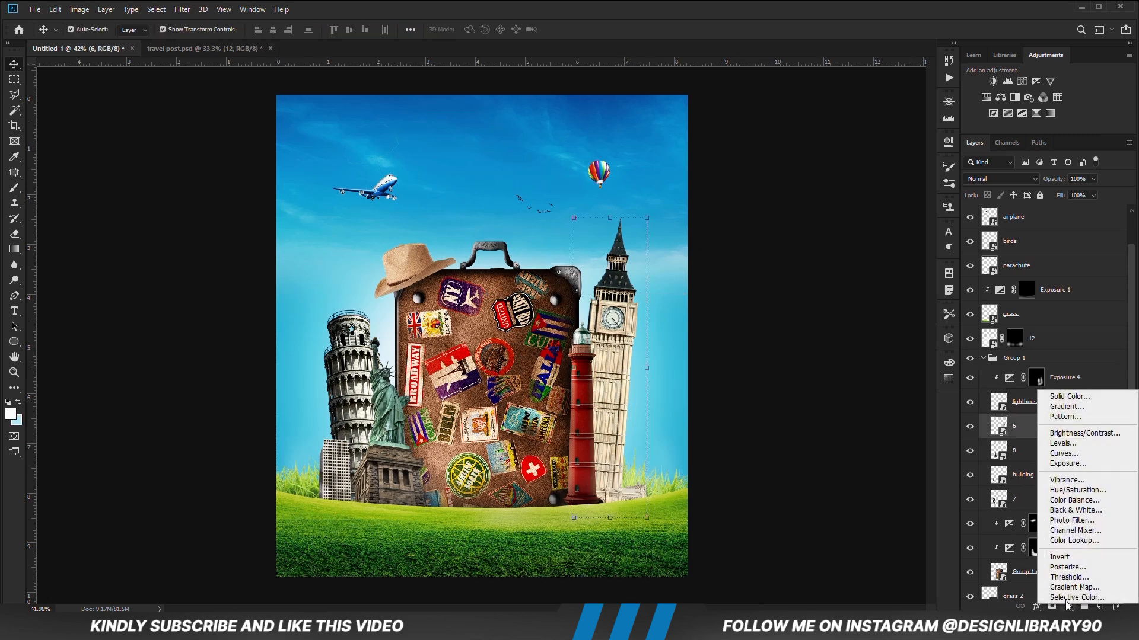
click(1061, 462)
click(847, 339)
drag(834, 204, 813, 206)
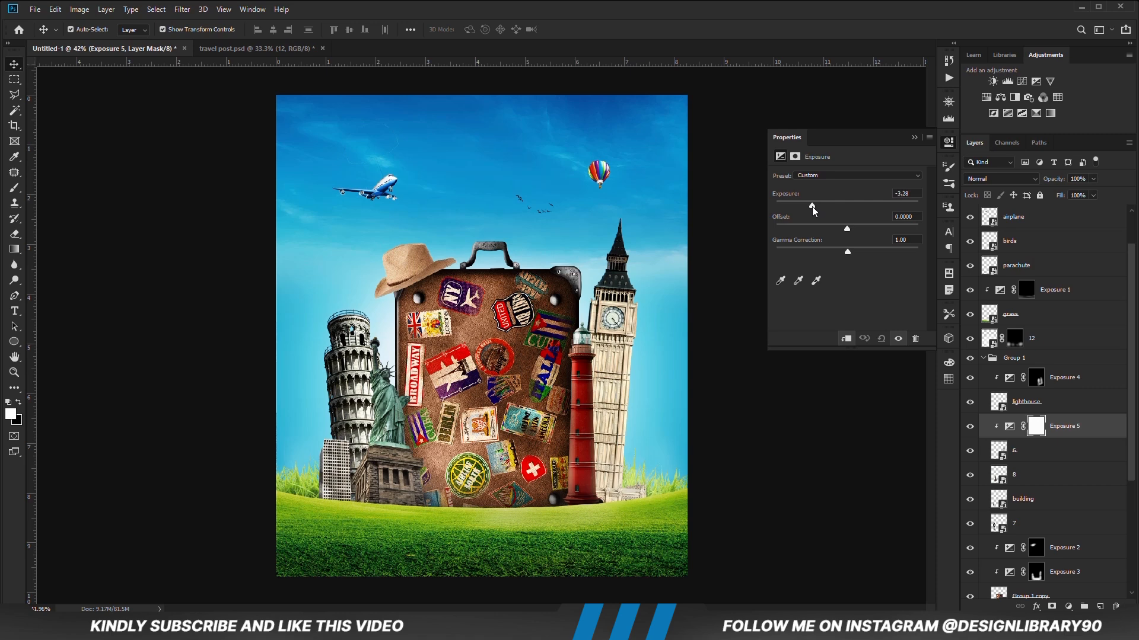
click(913, 138)
key(ctrl+i)
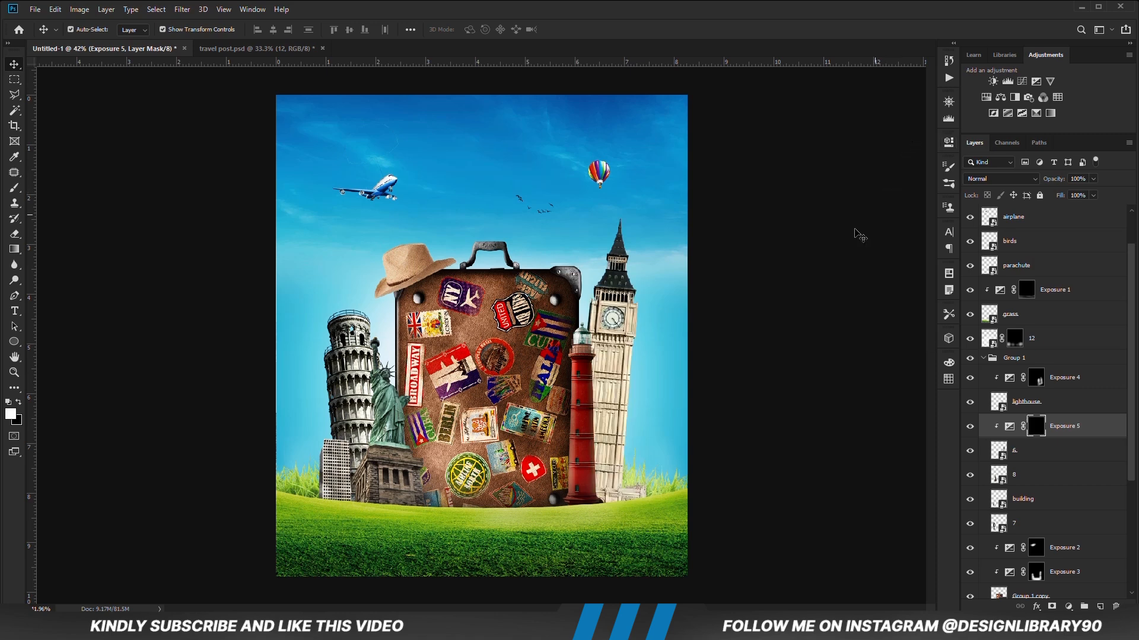
Paint the lighthouse's shadow on the clock tower in the Exposure 5 mask at 23% and 35% opacity, trimming its outer edge with black.
key(b)
drag(557, 332, 571, 494)
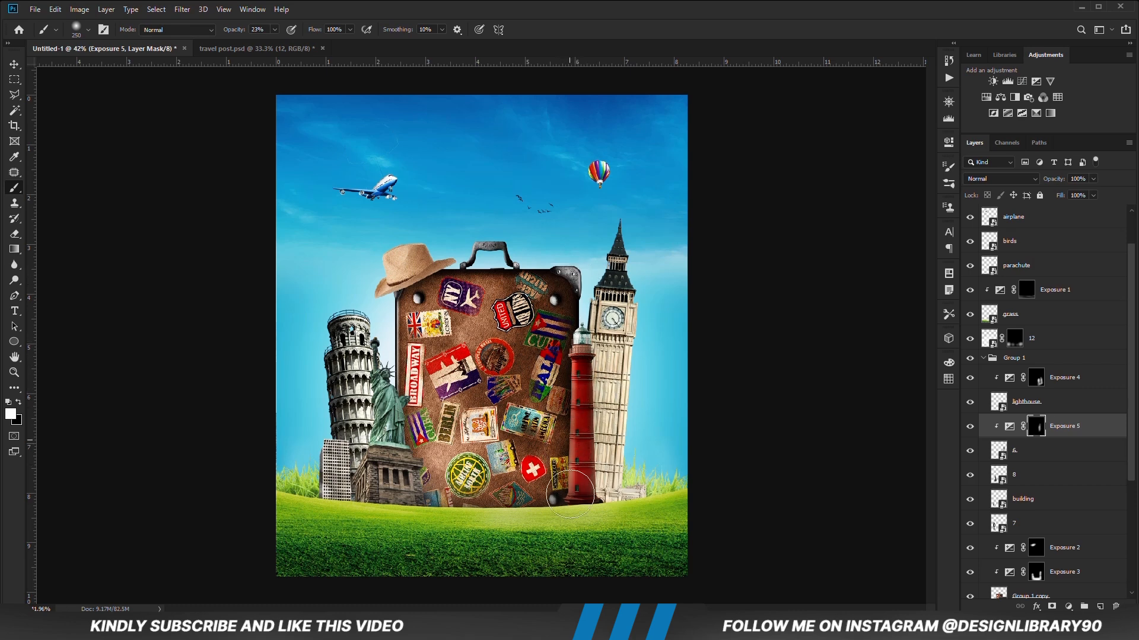
click(275, 30)
drag(273, 45, 280, 46)
click(298, 29)
drag(572, 350, 573, 516)
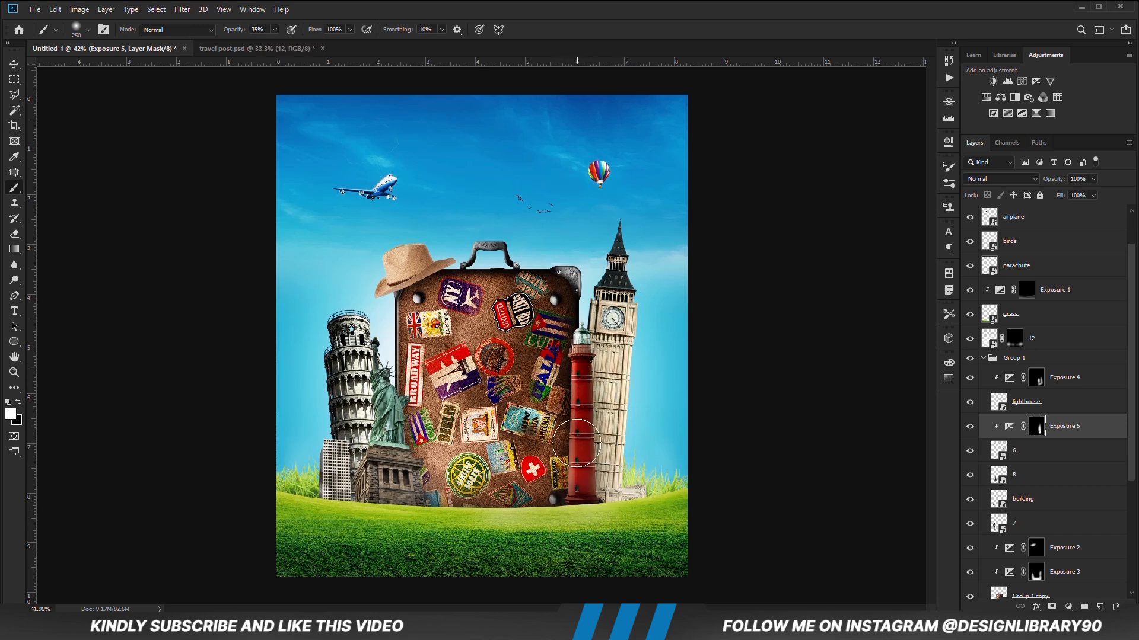
key(x)
drag(617, 419, 623, 448)
key(x)
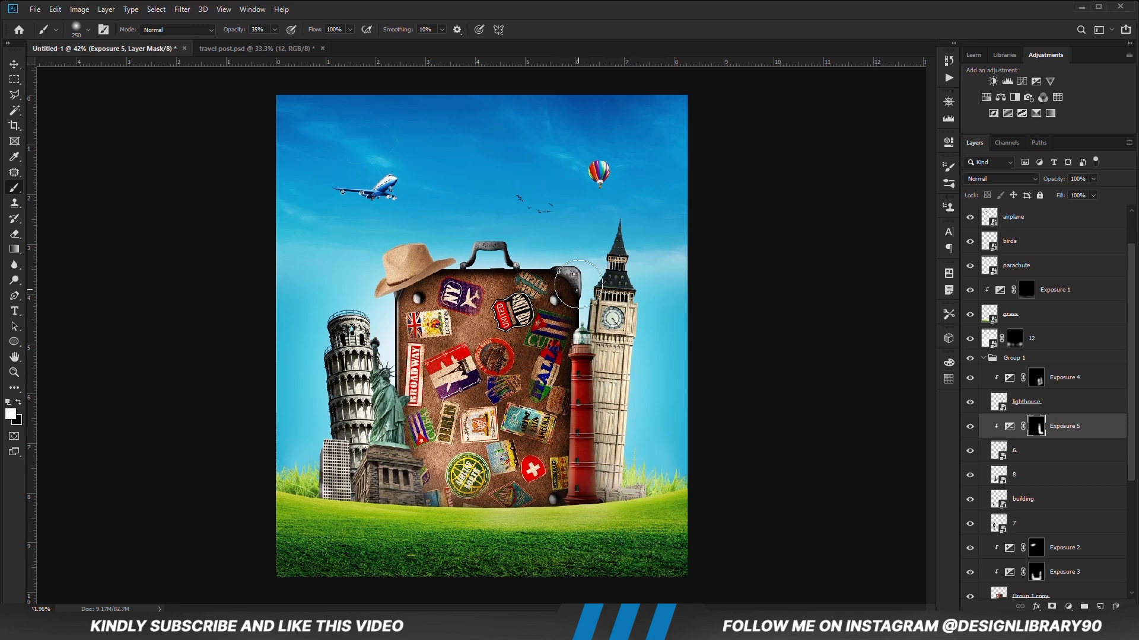
Add a second darkening Exposure adjustment above Exposure 5, clipped to the clock tower, and invert its mask to black.
click(1068, 607)
click(1062, 486)
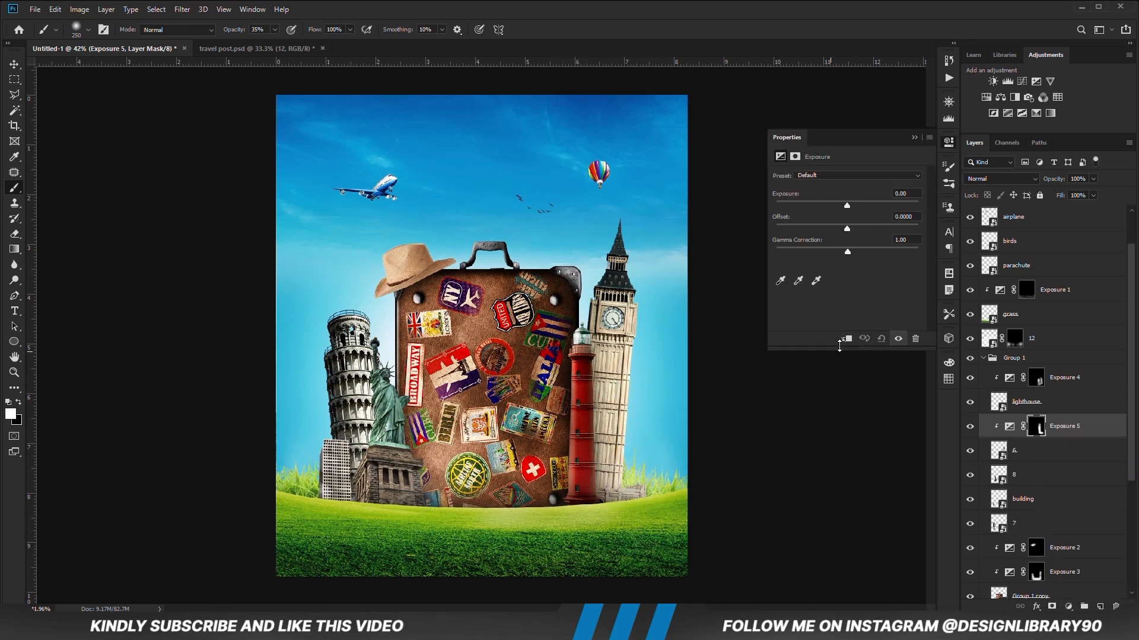
click(847, 338)
drag(847, 205, 812, 206)
click(914, 137)
key(ctrl+i)
Paint soft white shading over the clock tower on the Exposure 6 mask with a size 400 brush at 15% opacity.
click(275, 30)
drag(275, 45, 263, 45)
key(bracketright)
key(bracketright)
mouse_move(622, 446)
mouse_down()
mouse_move(633, 296)
mouse_move(555, 422)
mouse_move(560, 389)
mouse_up()
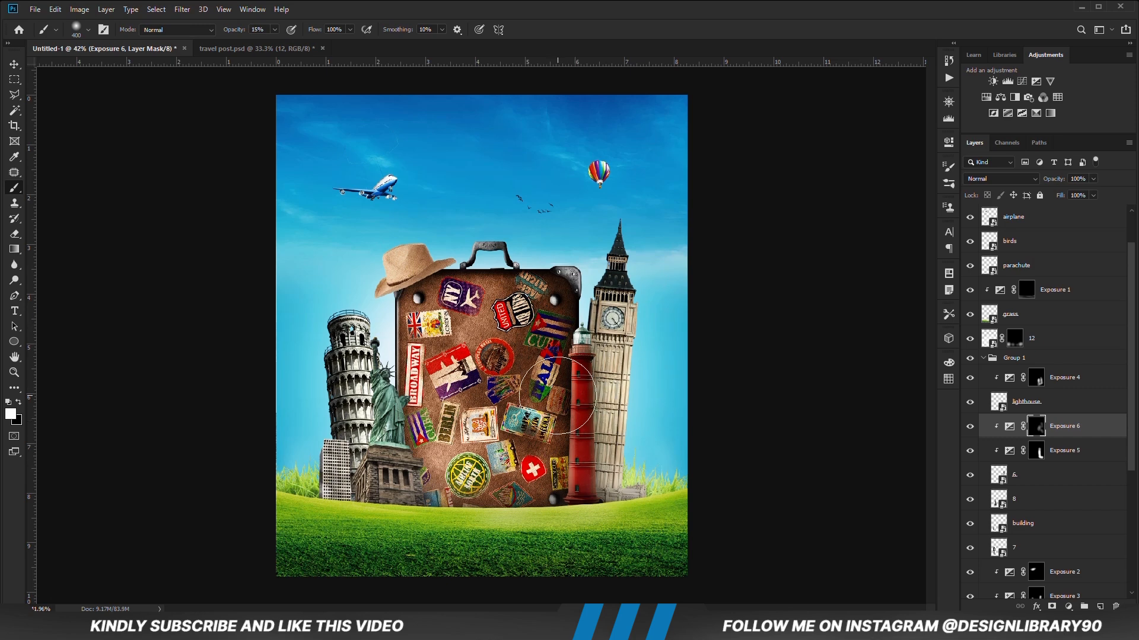
drag(623, 489, 670, 271)
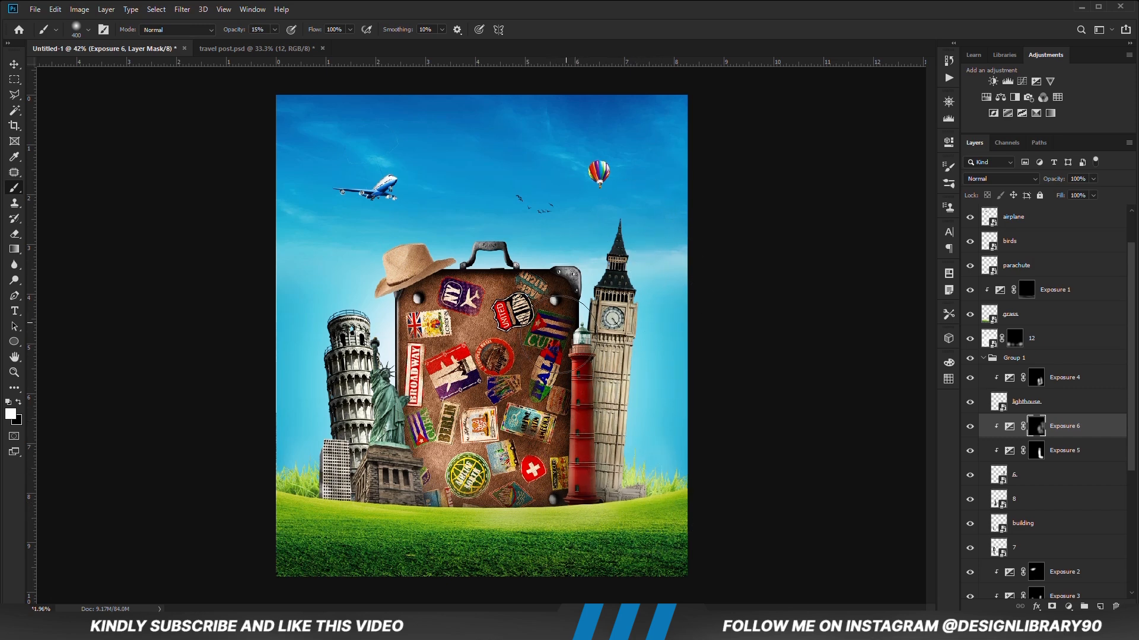
Add an Exposure adjustment of about -8.67 clipped to the leaning tower layer and invert its mask to black.
key(v)
click(363, 383)
click(1068, 606)
click(1061, 465)
key(ctrl+alt+g)
drag(847, 206, 797, 205)
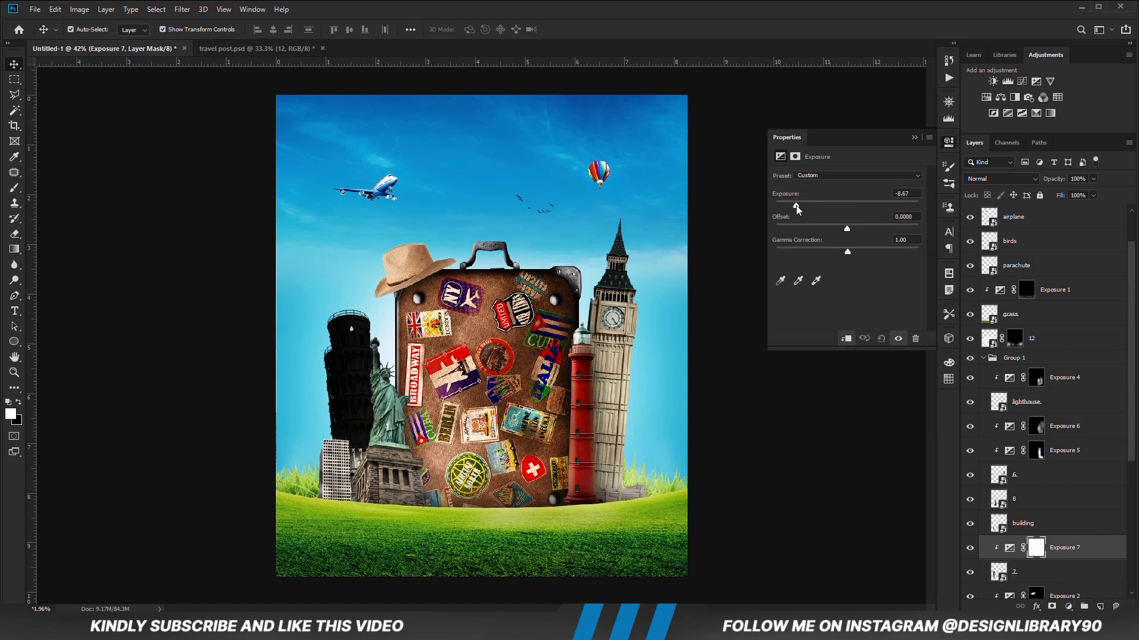
click(914, 138)
key(ctrl+i)
Paint shadow on the leaning tower's lower part beside the statue in the Exposure 7 mask at 41% opacity, reducing the brush size from 400 to 300.
key(b)
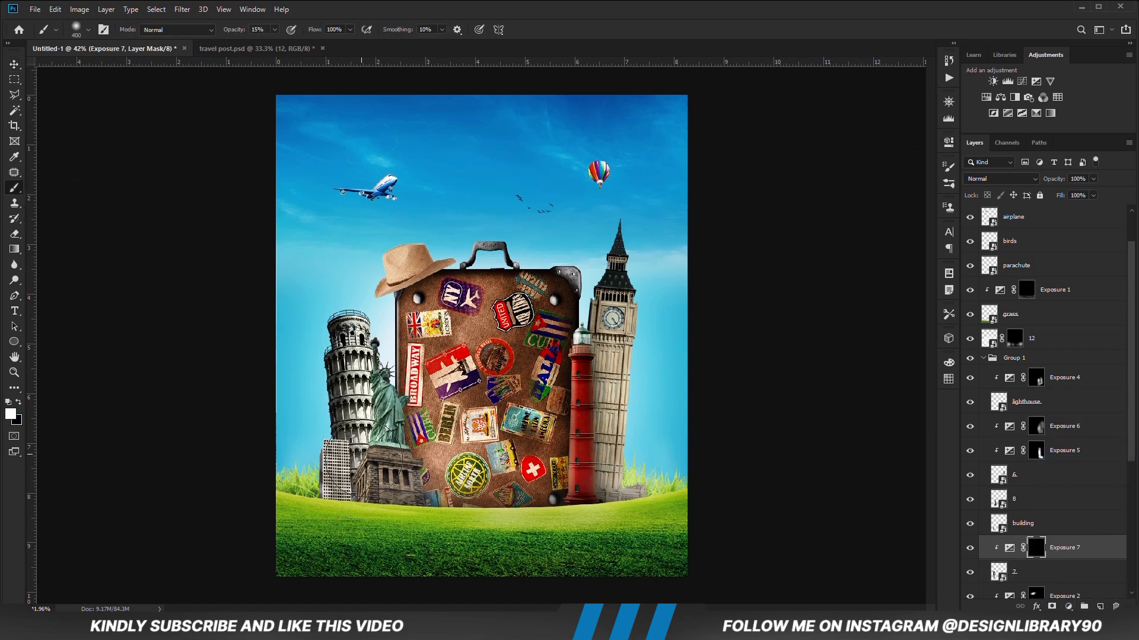
click(274, 29)
drag(284, 44, 289, 44)
click(397, 459)
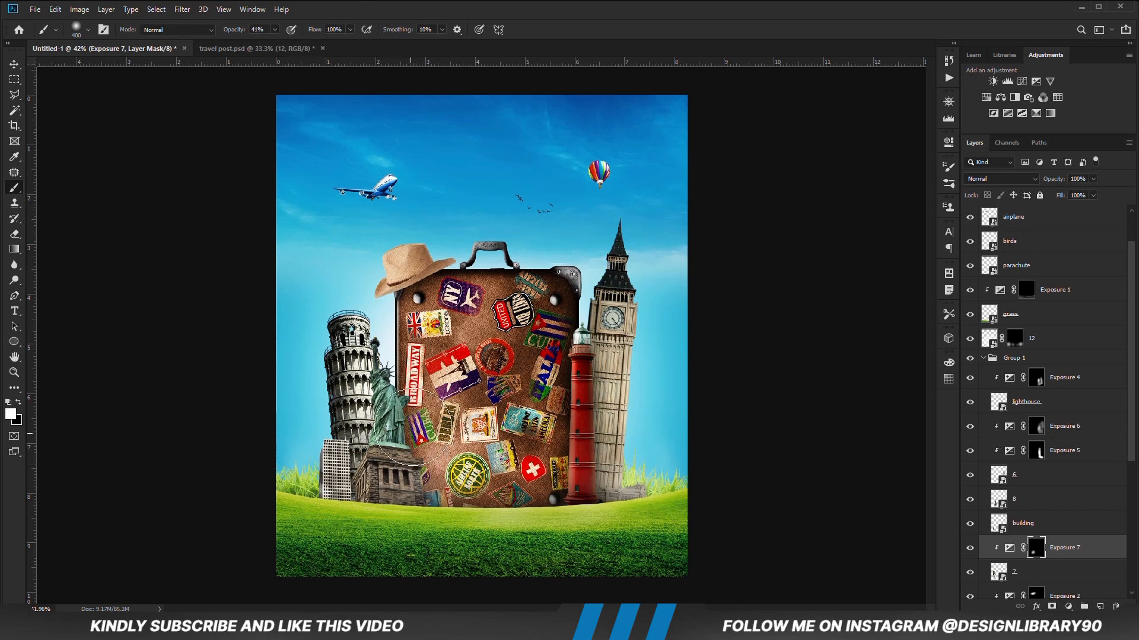
key(bracketleft)
key(bracketleft)
key(bracketleft)
key(bracketleft)
drag(393, 422, 355, 487)
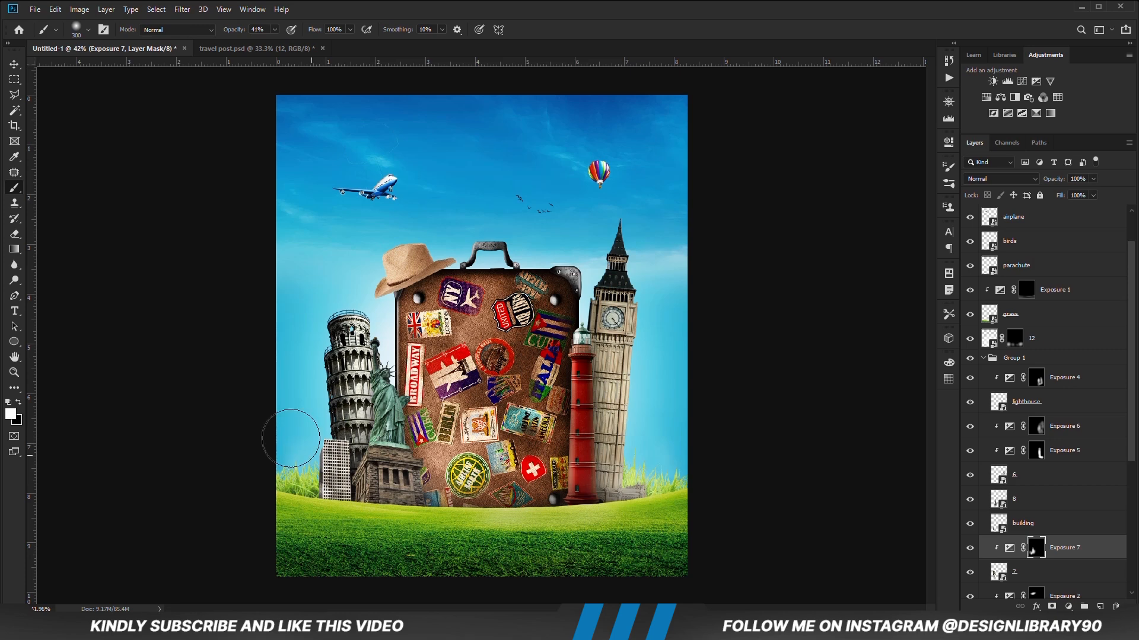
Add a darkening Exposure adjustment clipped to the building layer, invert its mask, and paint shadow onto the building with a size 300 brush at 41% opacity.
key(v)
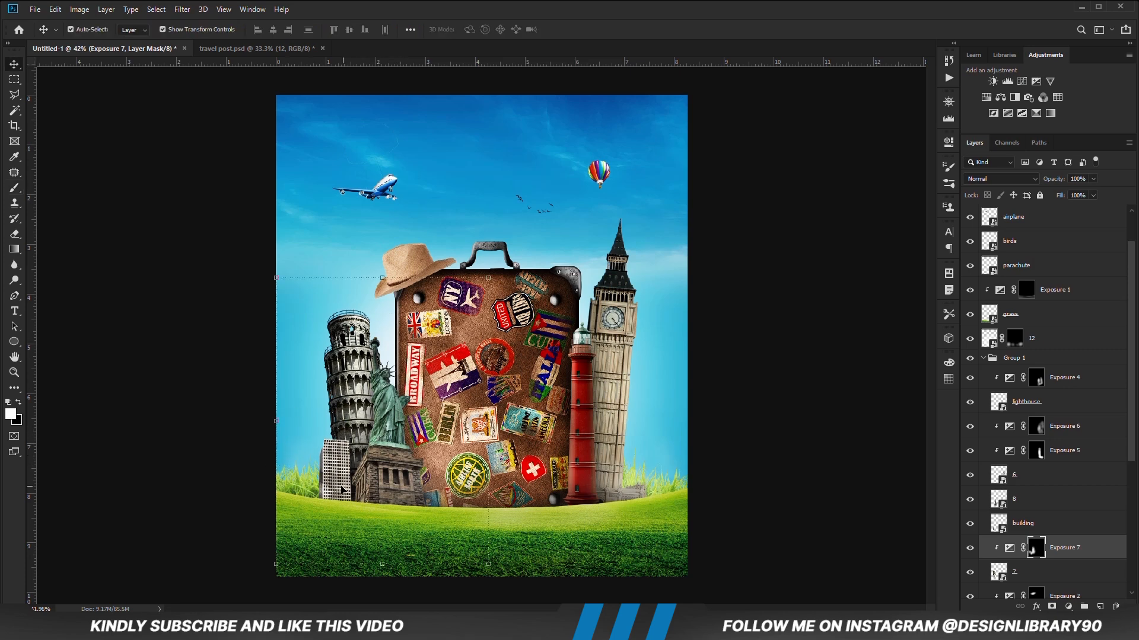
click(1023, 523)
click(1068, 607)
click(1061, 467)
click(847, 339)
drag(847, 205, 813, 207)
click(914, 138)
key(ctrl+i)
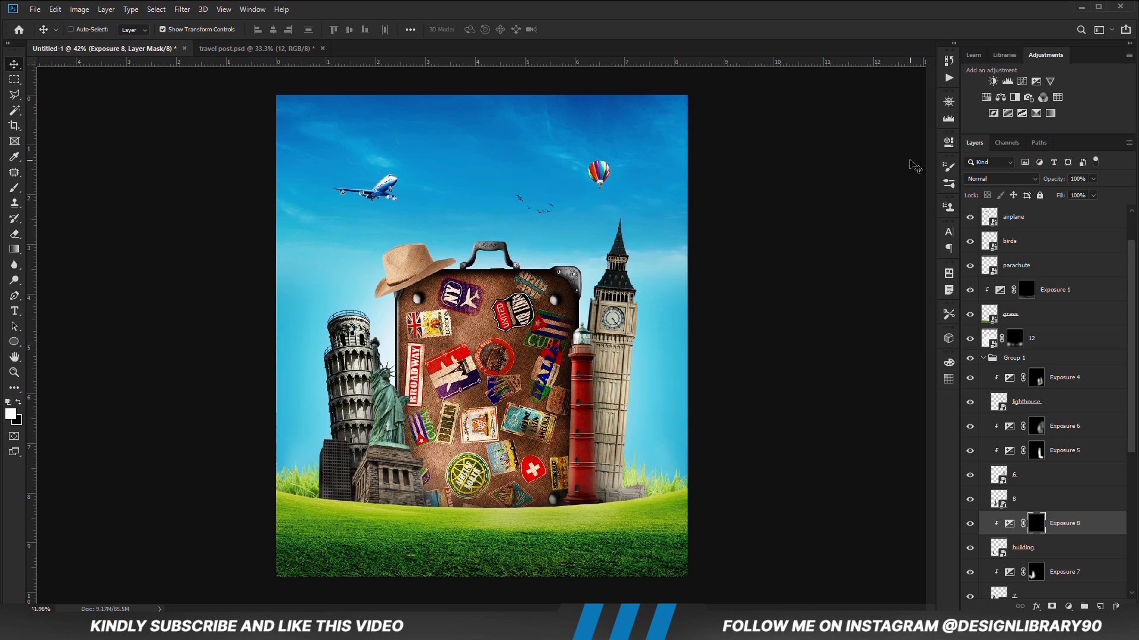
key(b)
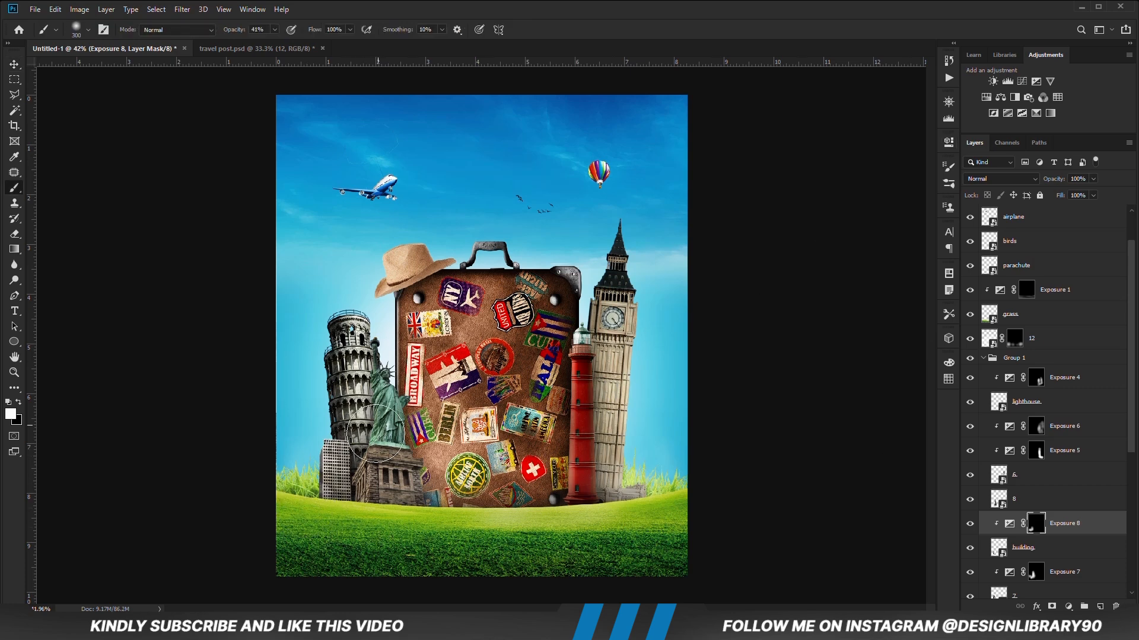
Add an Exposure adjustment of about -2.94 clipped to the hat layer and invert its mask to black.
key(v)
click(418, 281)
click(1068, 607)
click(1062, 474)
key(ctrl+alt+g)
drag(847, 206, 817, 206)
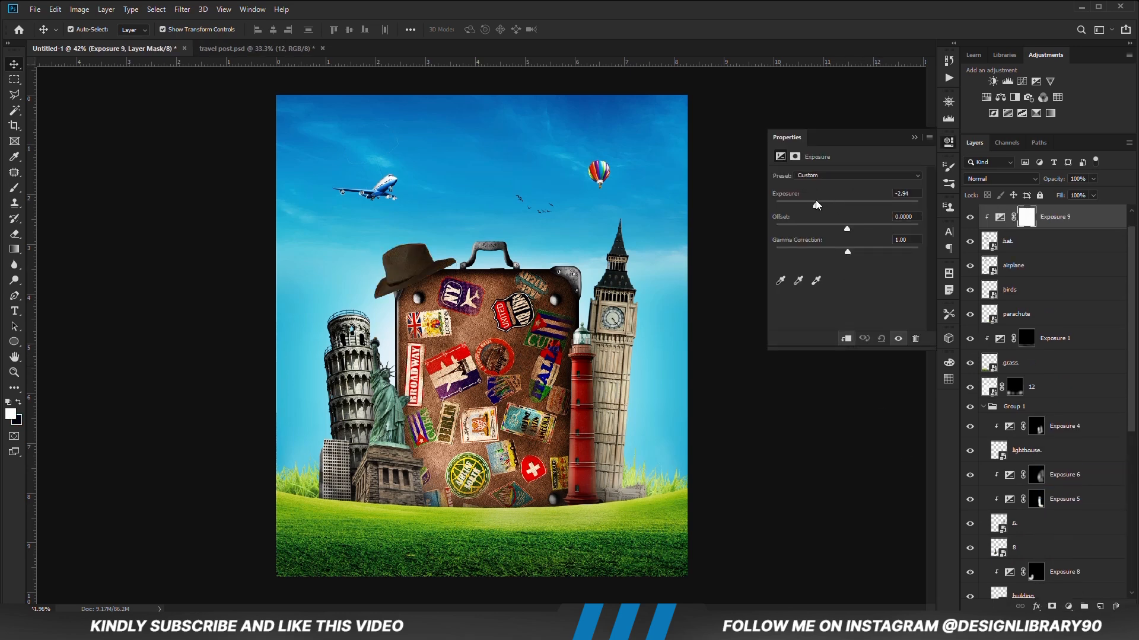
click(914, 139)
key(ctrl+i)
Paint white along the hat's lower brim on the Exposure 9 mask with a size 200 brush at 23% opacity.
right_click(14, 188)
click(59, 185)
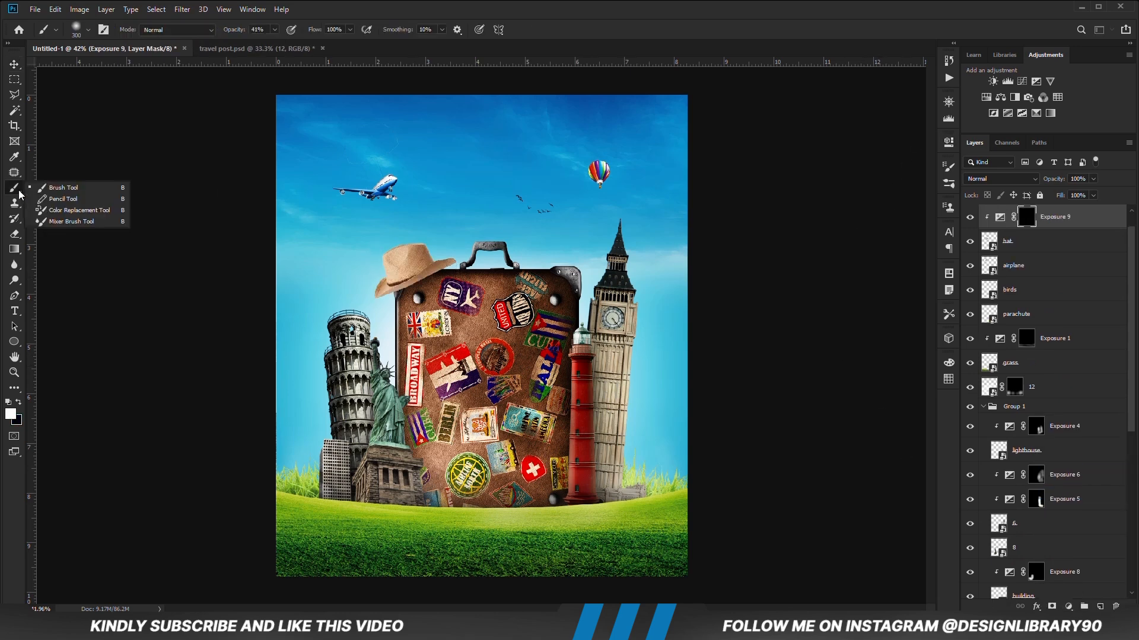
click(274, 30)
drag(274, 44, 262, 44)
key(bracketleft)
key(bracketleft)
drag(449, 289, 385, 315)
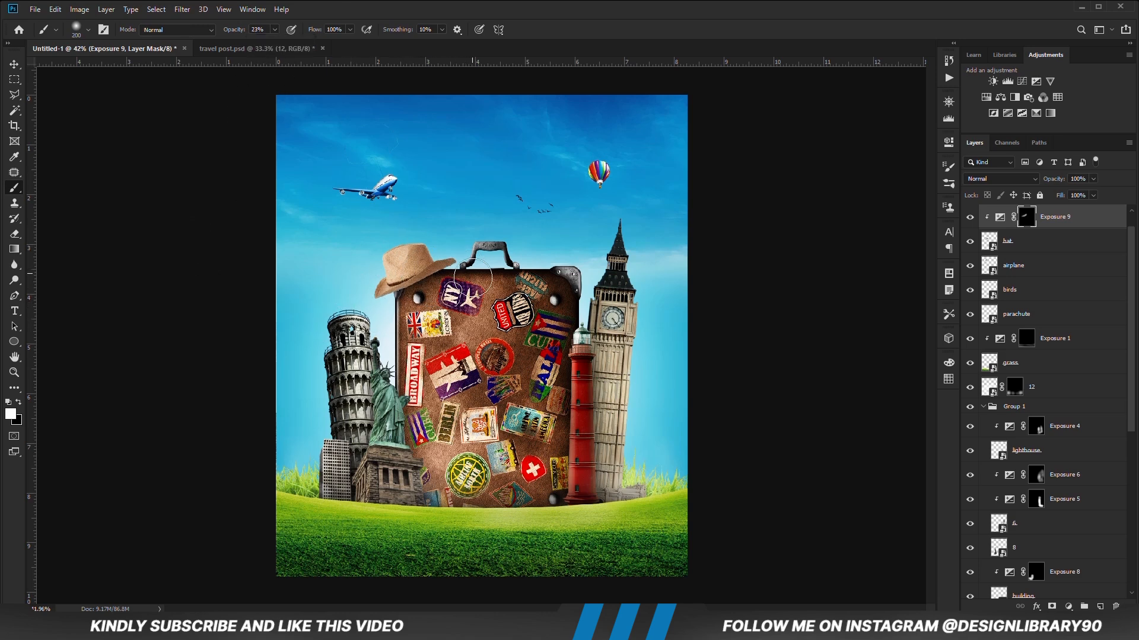
Set the Exposure 9 adjustment layer's opacity to 84% and deselect the layer.
click(1093, 178)
drag(1097, 192, 1085, 196)
key(v)
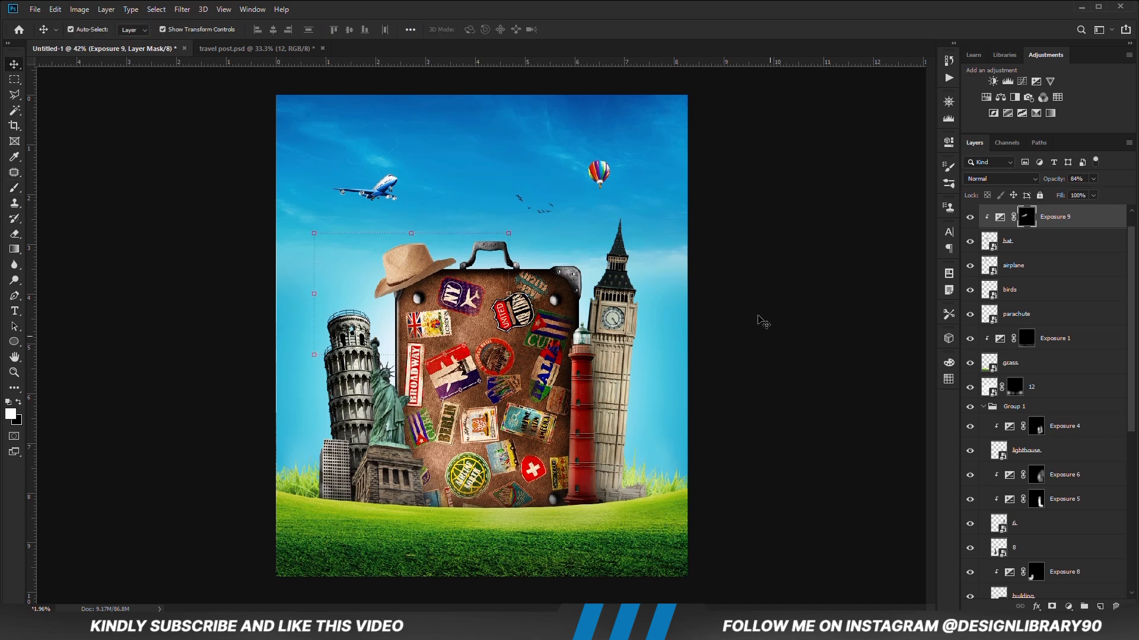
click(759, 321)
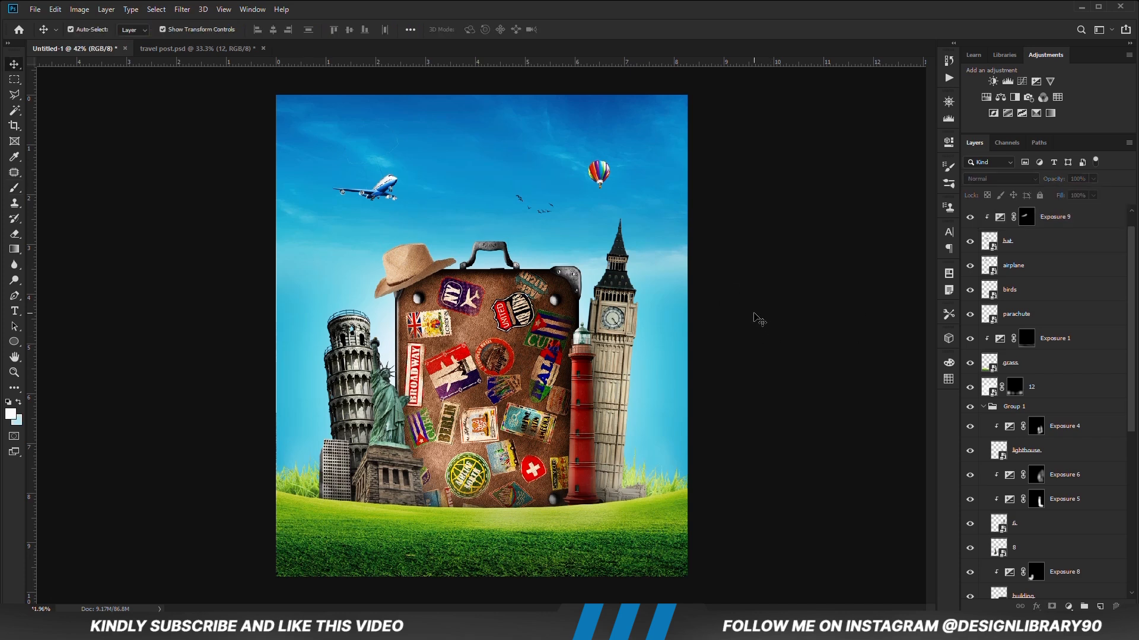
Add an Exposure adjustment of about -7.33 clipped to the grass 2 layer behind the suitcase and invert its mask to black.
click(290, 490)
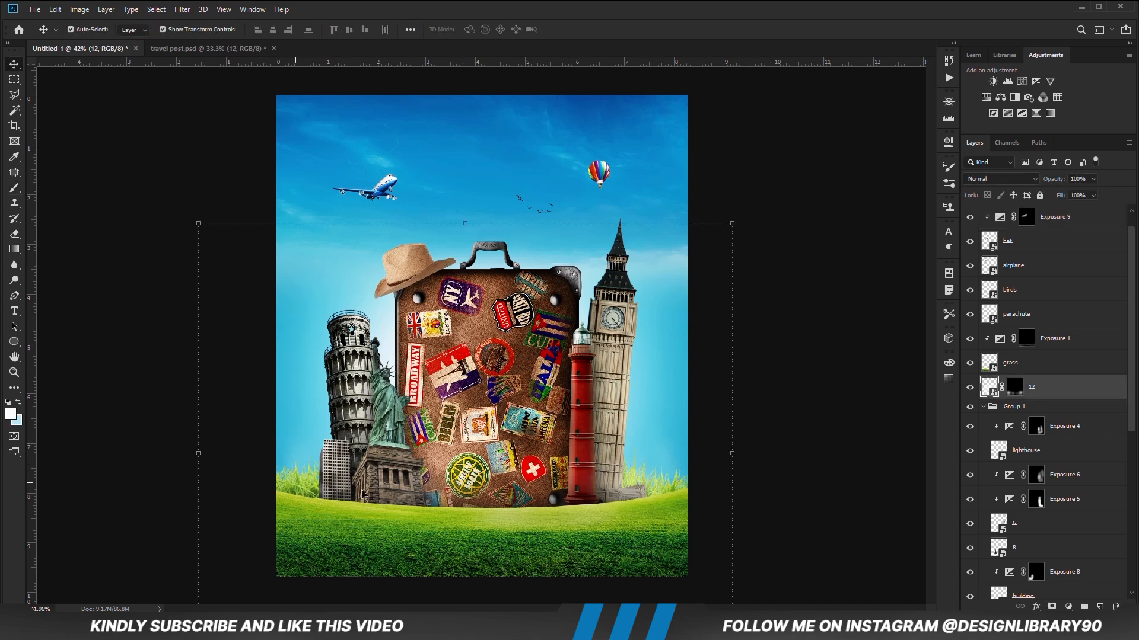
click(971, 364)
scroll(1039, 449, down, 5)
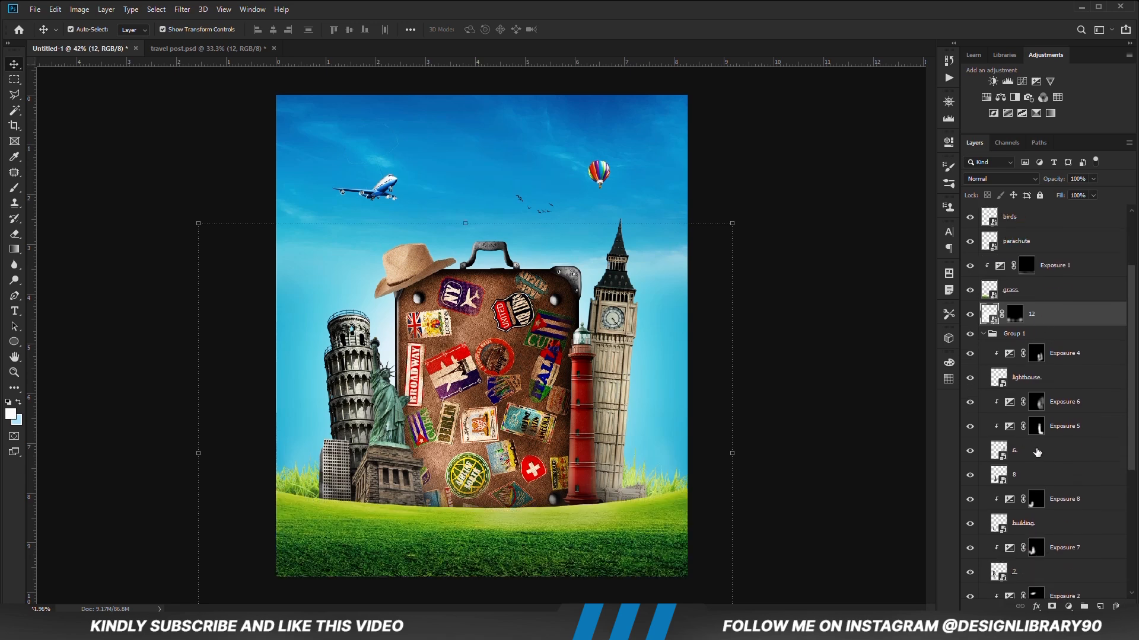
click(1022, 481)
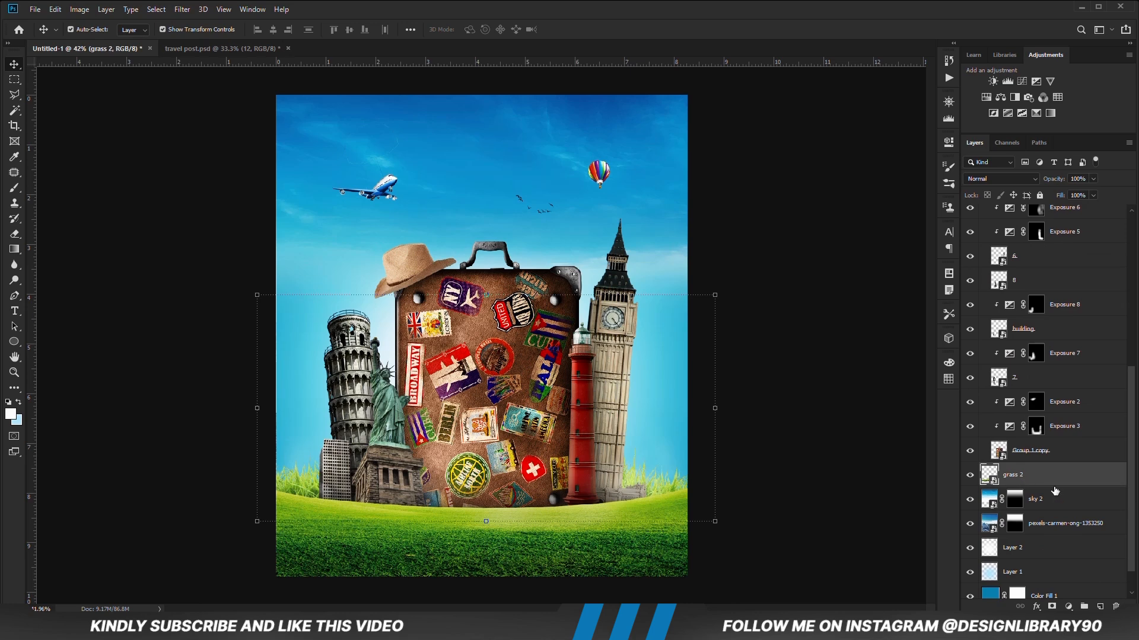
click(1068, 607)
click(1061, 470)
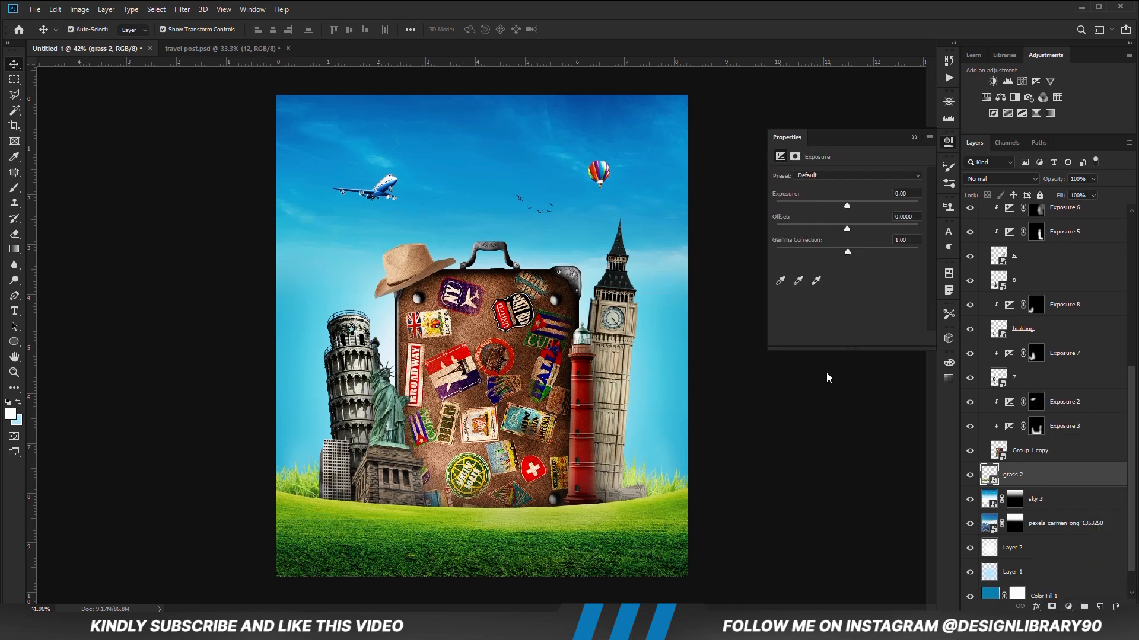
click(847, 339)
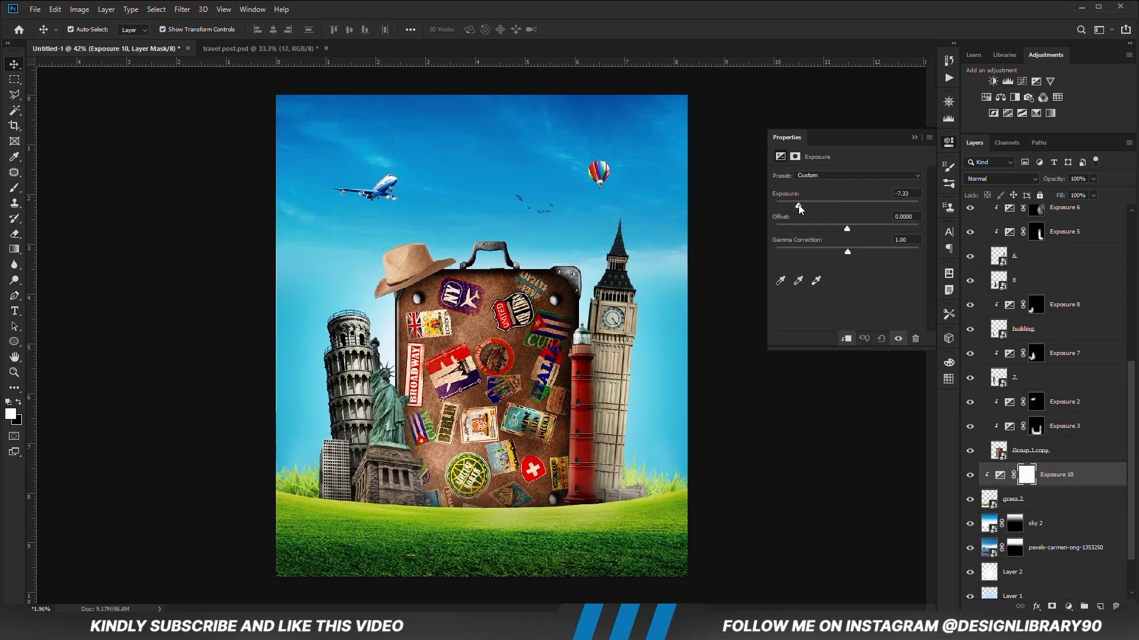
click(914, 137)
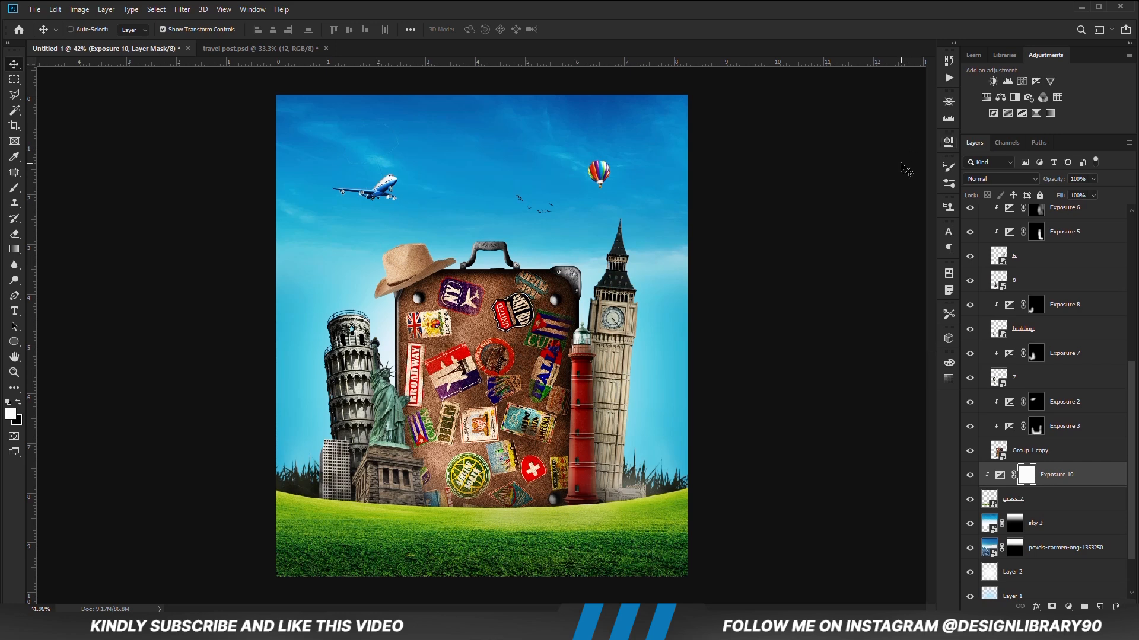
key(ctrl+i)
Paint white on the Exposure 10 mask along the base of the grass tufts on both sides, using a size 200 brush at 23% opacity.
key(b)
drag(274, 499, 313, 514)
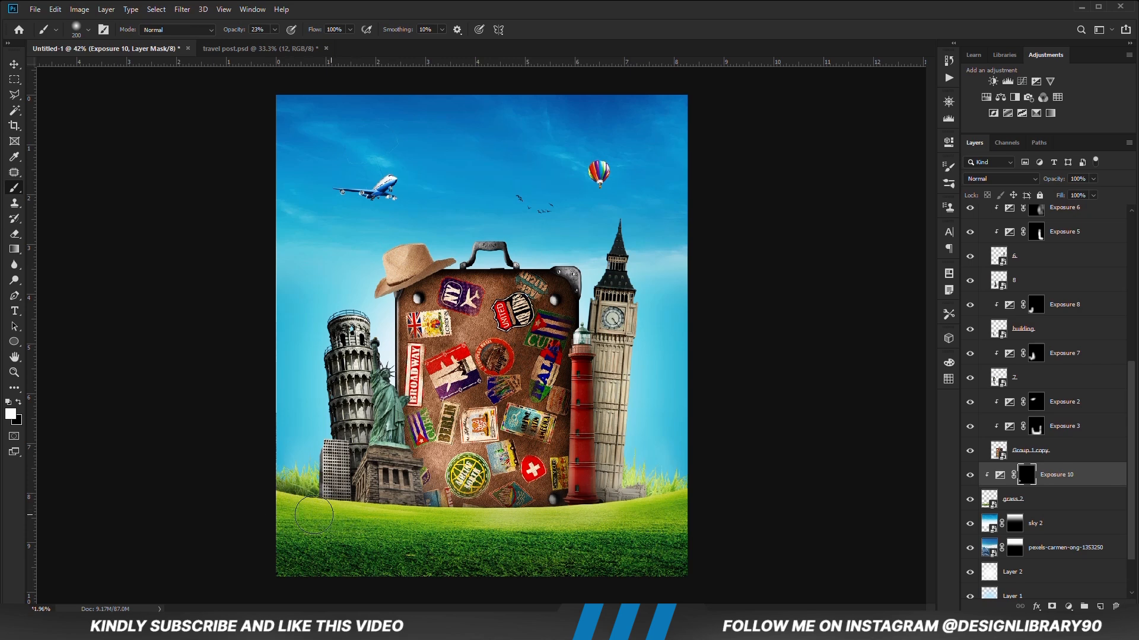
drag(638, 517, 687, 506)
drag(643, 507, 733, 507)
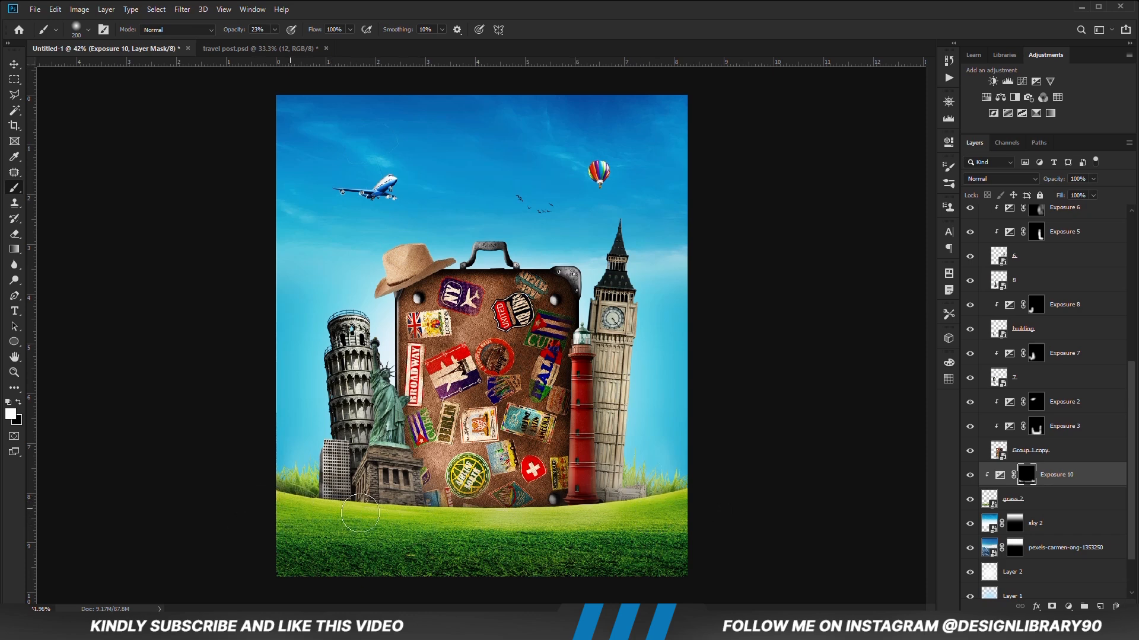
Add an Exposure adjustment with gamma correction of about 0.73 above all other layers and invert its mask to black.
key(v)
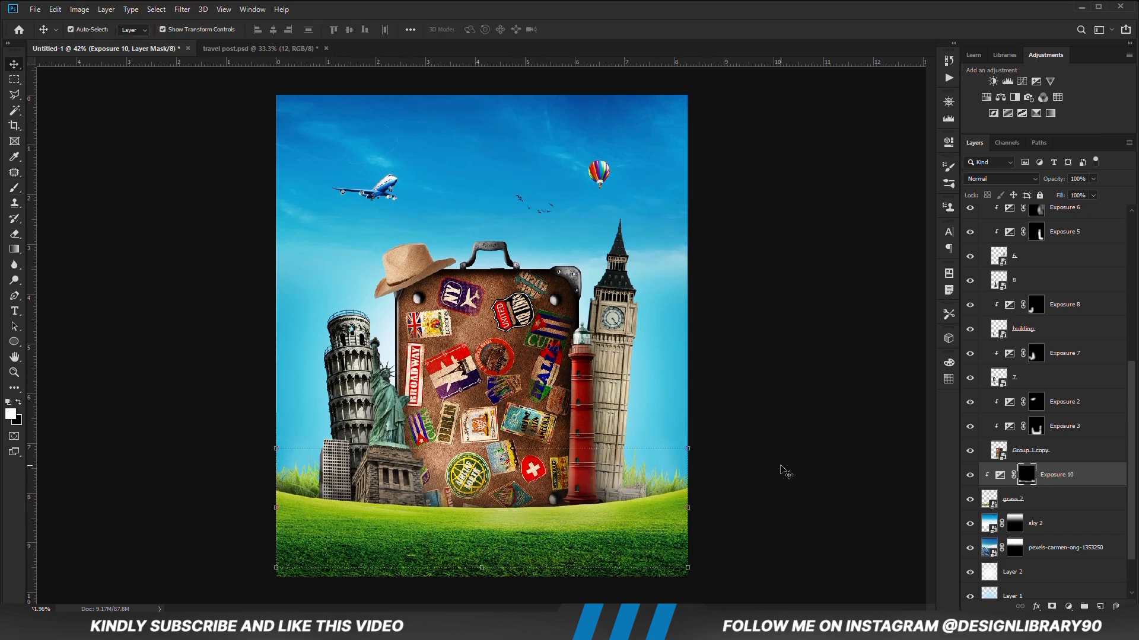
click(784, 471)
key(ctrl+minus)
key(ctrl+minus)
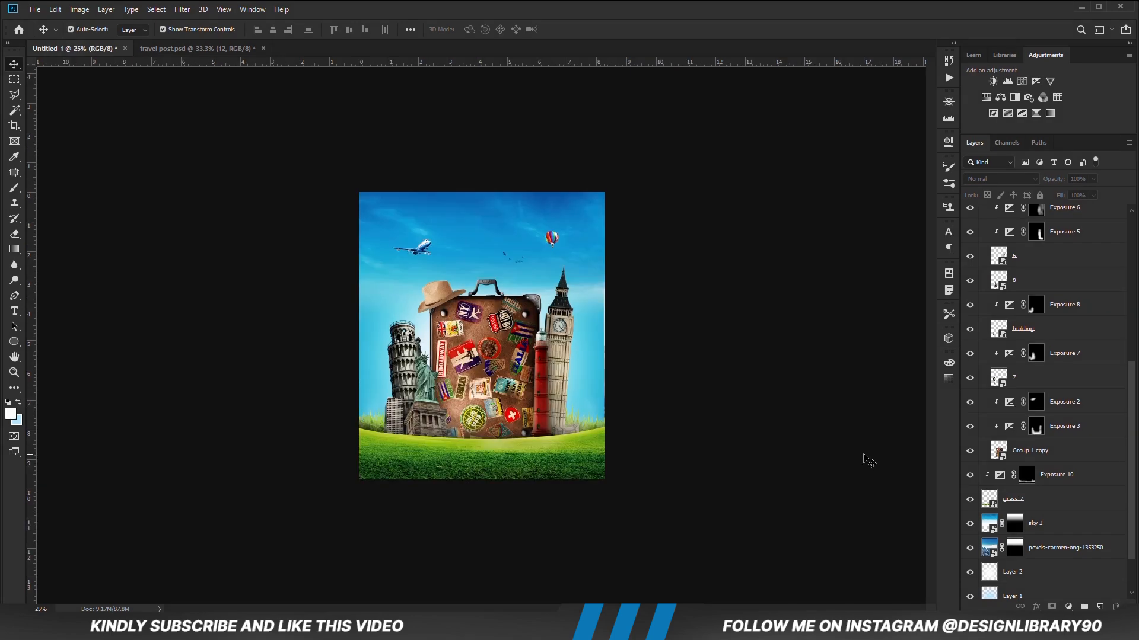
click(1067, 606)
click(1064, 466)
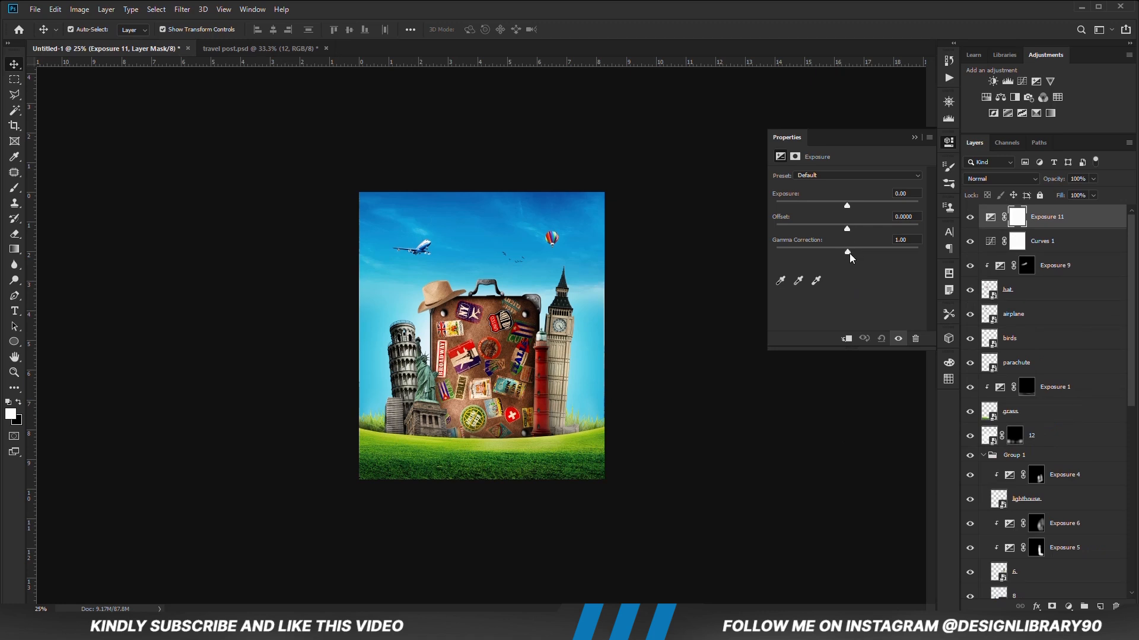
drag(849, 254, 851, 251)
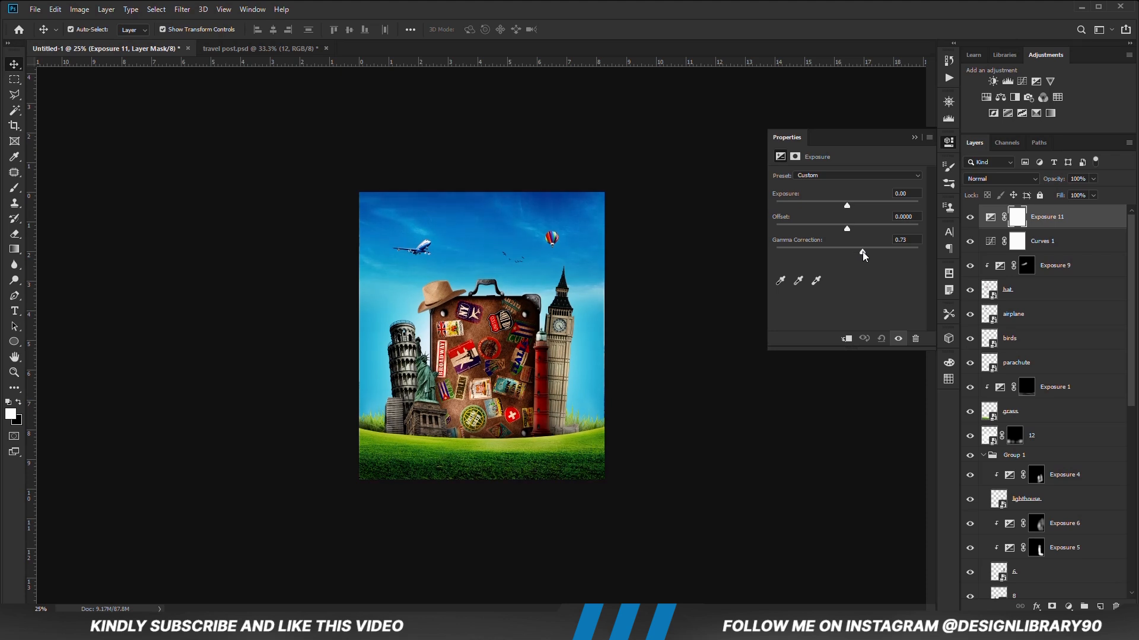
click(914, 137)
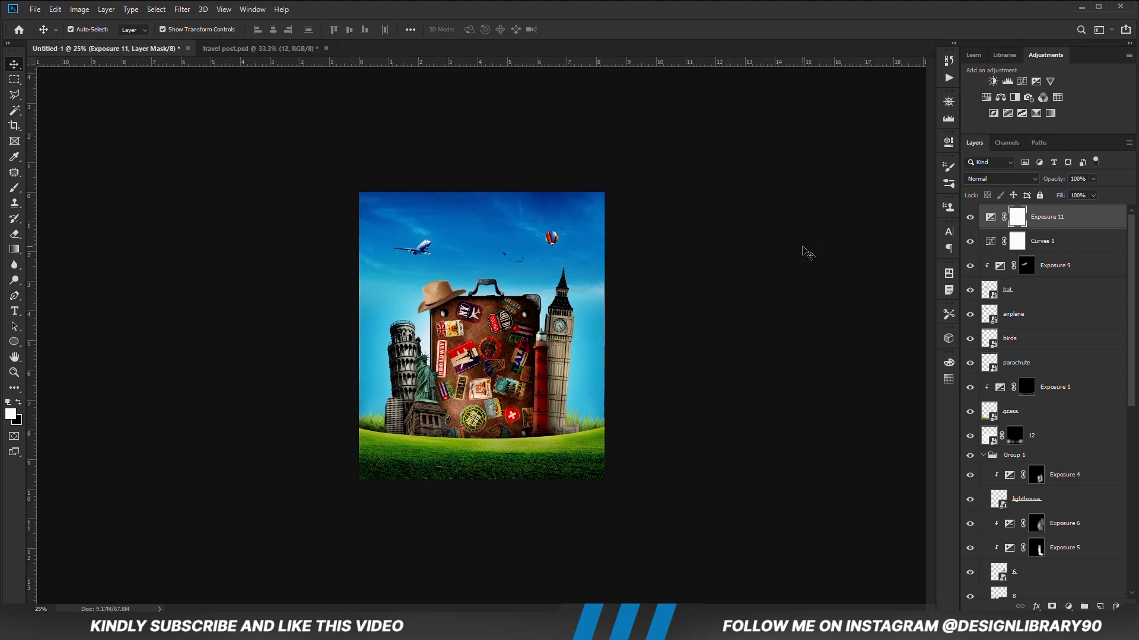
key(ctrl+z)
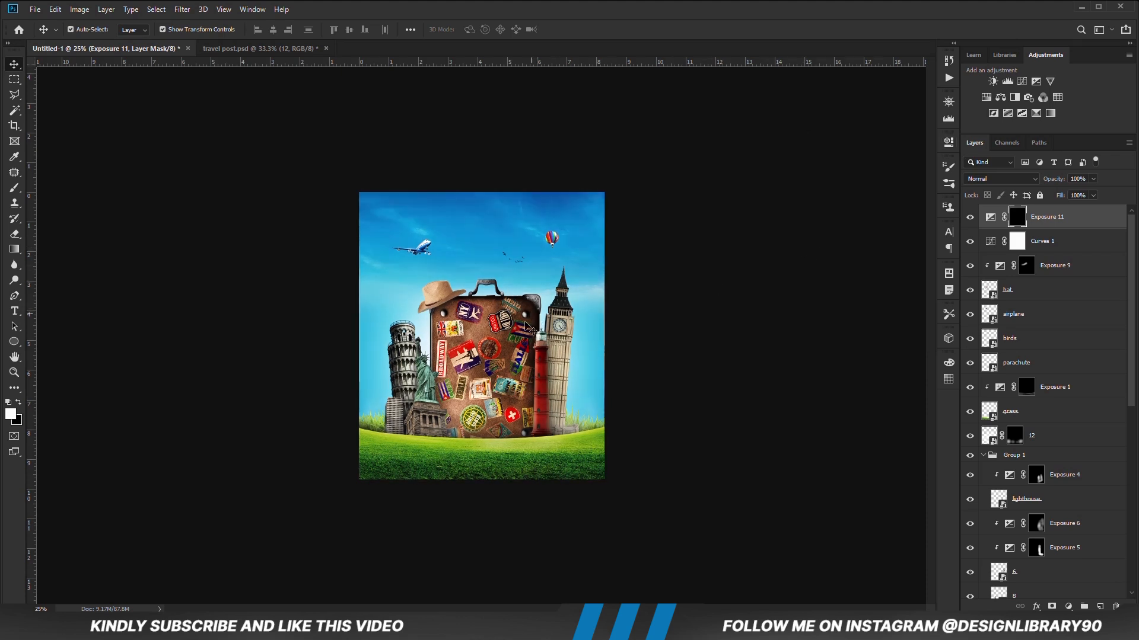
Paint white around the poster's outer edges on the Exposure 11 mask with a size 1200 brush at 31% opacity.
key(b)
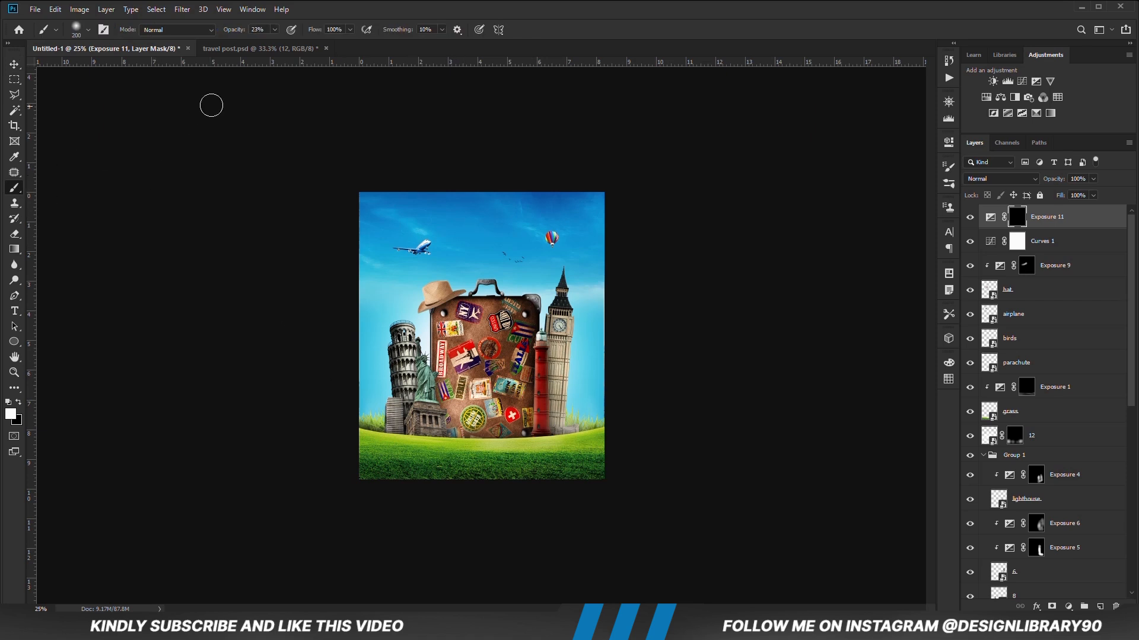
drag(275, 30, 285, 47)
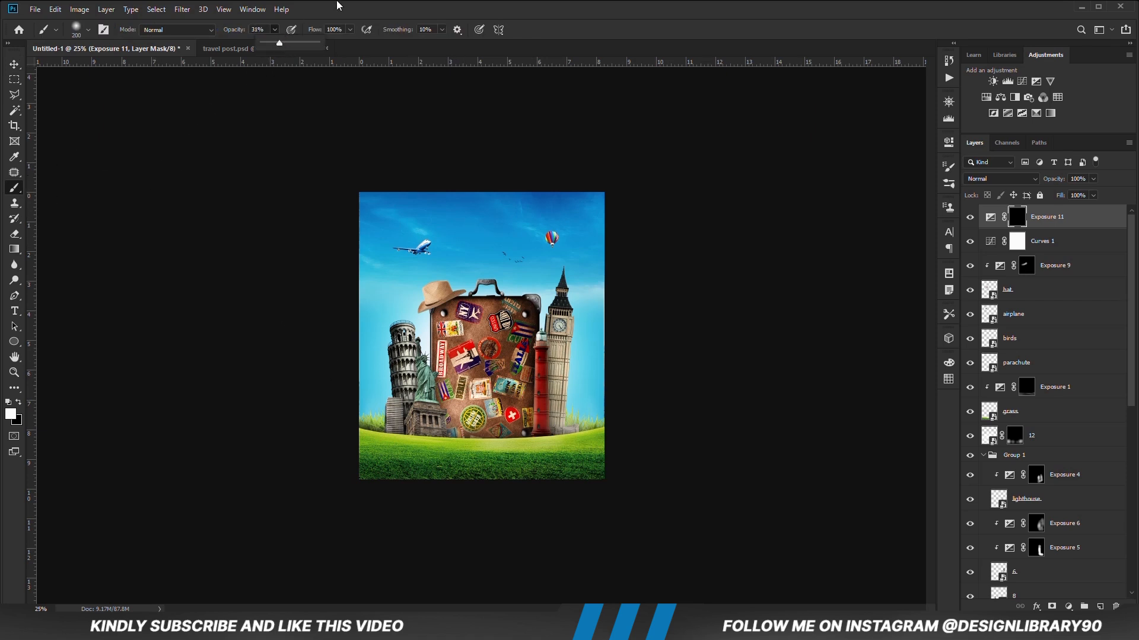
key(bracketright)
key(bracketright)
key(bracketright)
key(bracketright)
key(bracketright)
key(bracketright)
key(bracketright)
key(bracketright)
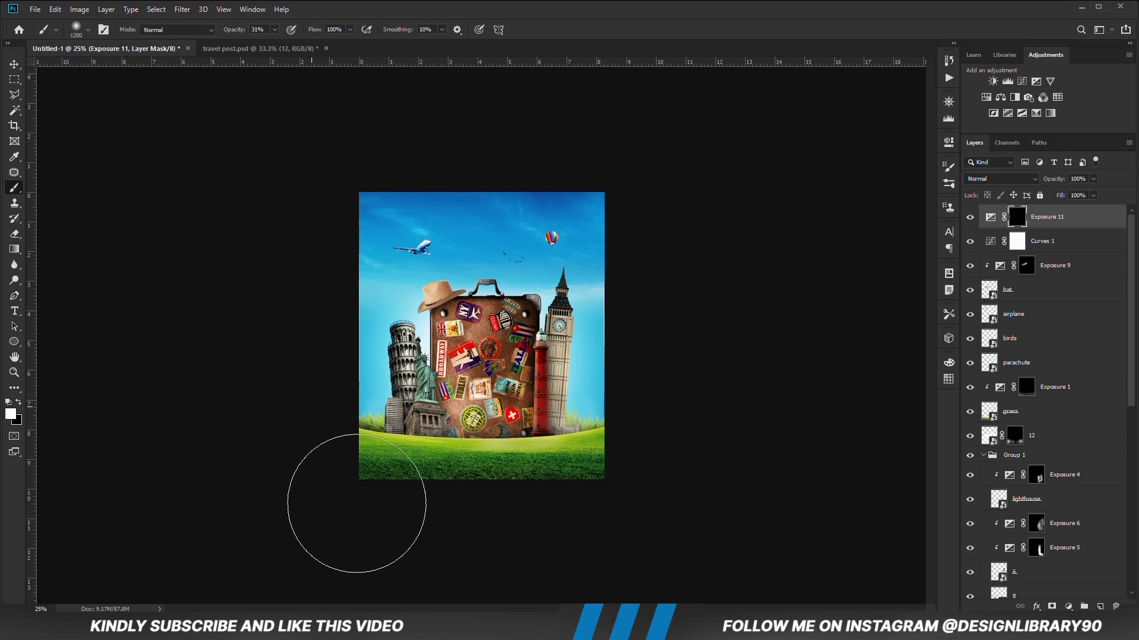
mouse_move(663, 308)
mouse_down()
mouse_move(633, 178)
mouse_move(666, 264)
mouse_move(338, 483)
mouse_move(303, 313)
mouse_move(317, 468)
mouse_move(609, 568)
mouse_up()
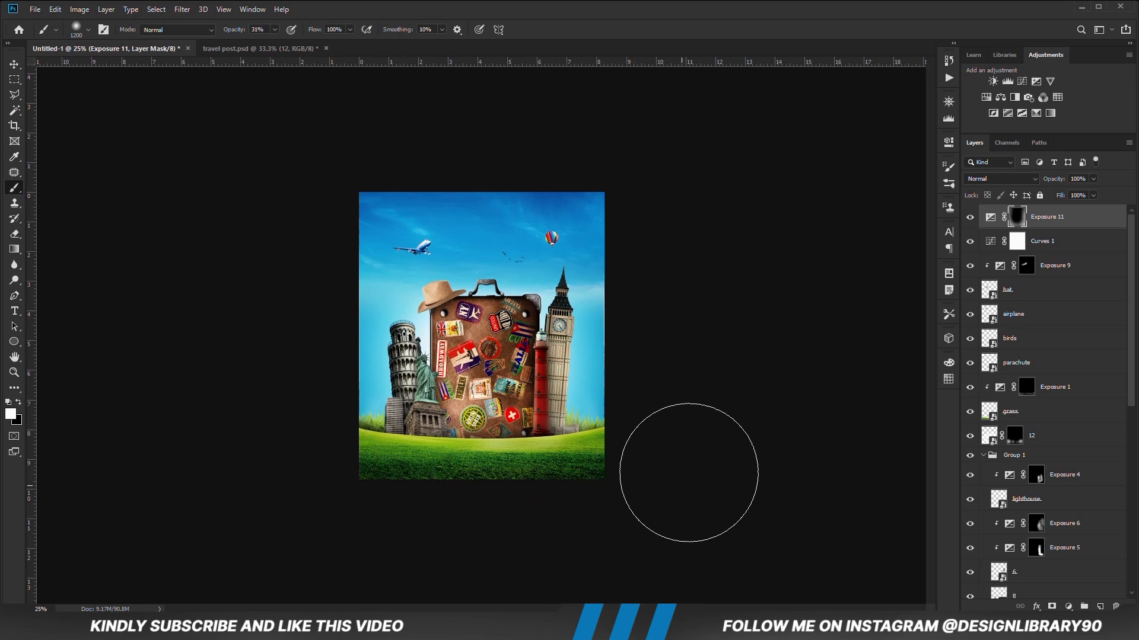
key(v)
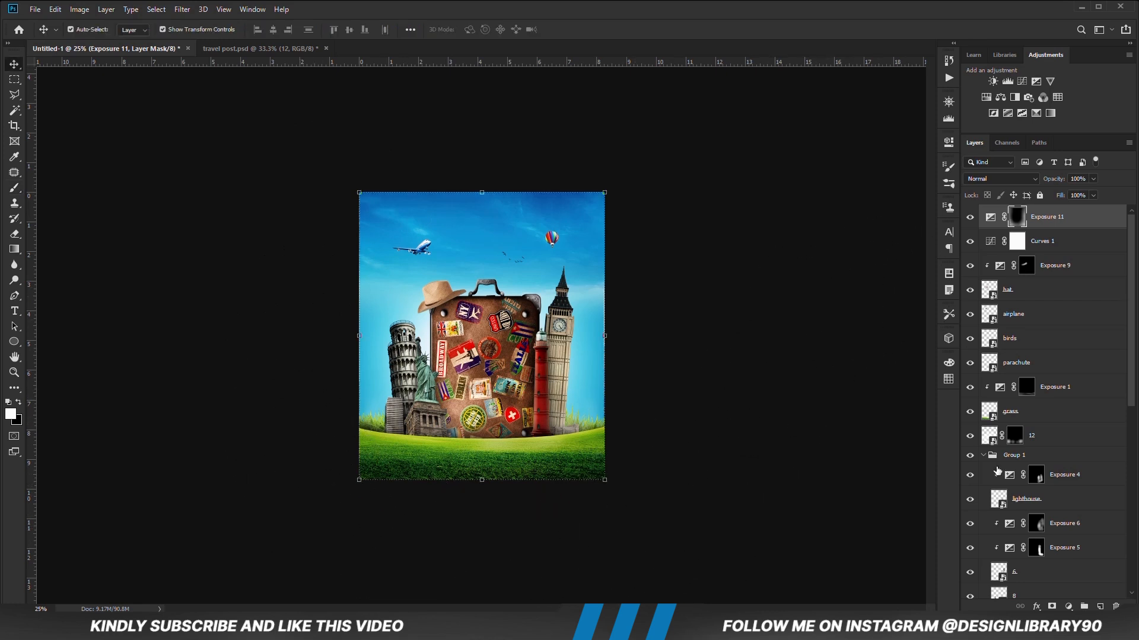
Add another Exposure adjustment of about -1.78 above all layers and invert its mask to black.
click(1068, 608)
click(1066, 468)
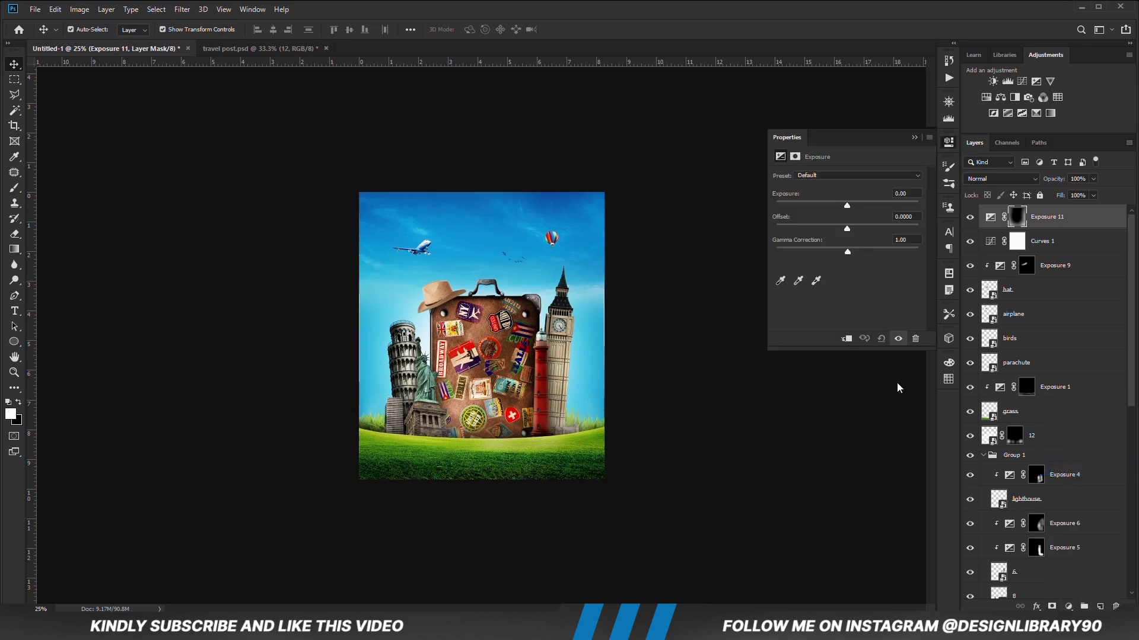
drag(839, 204, 828, 204)
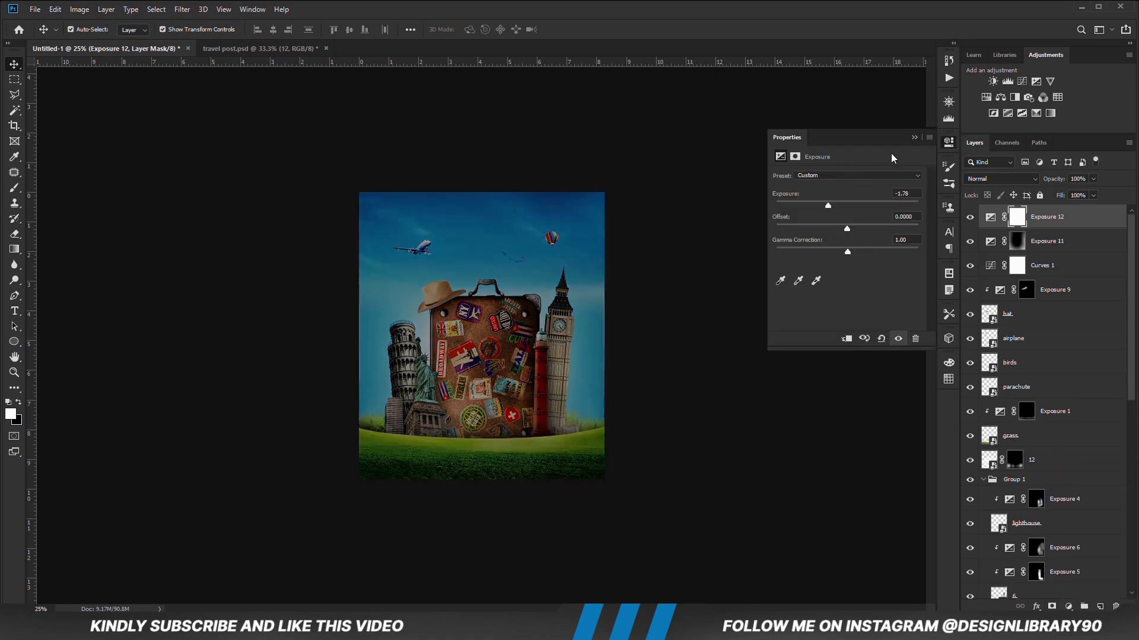
click(914, 137)
key(ctrl+i)
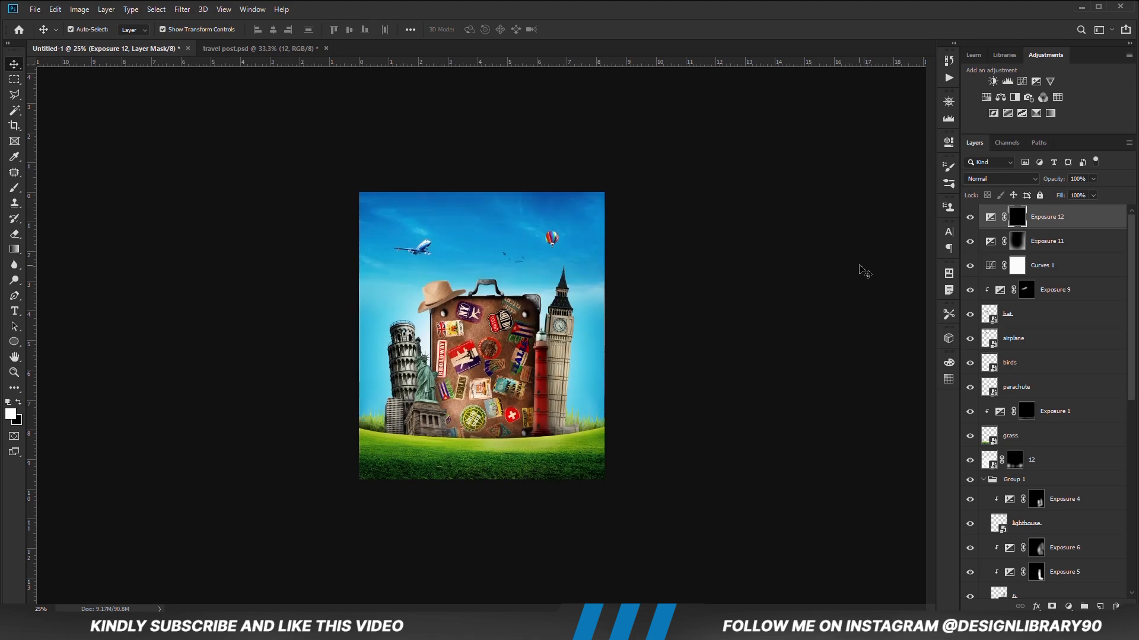
Flatten the brush tip and paint white across the poster's lower part on the Exposure 12 mask at size 1500 and 18% opacity, then deselect the layer.
key(b)
right_click(520, 445)
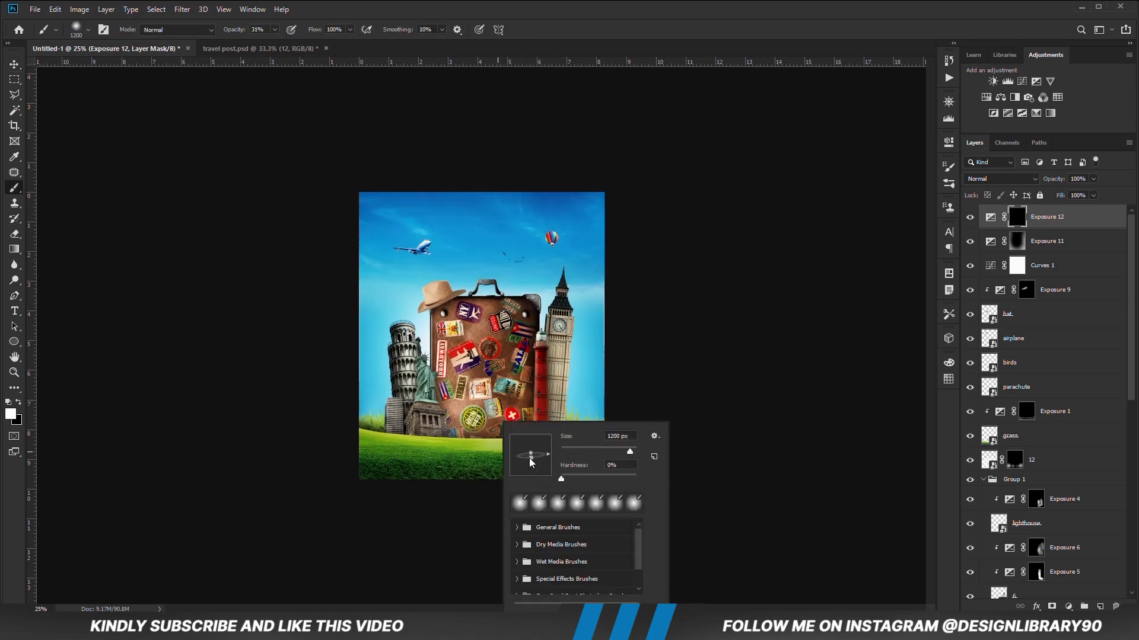
key(Return)
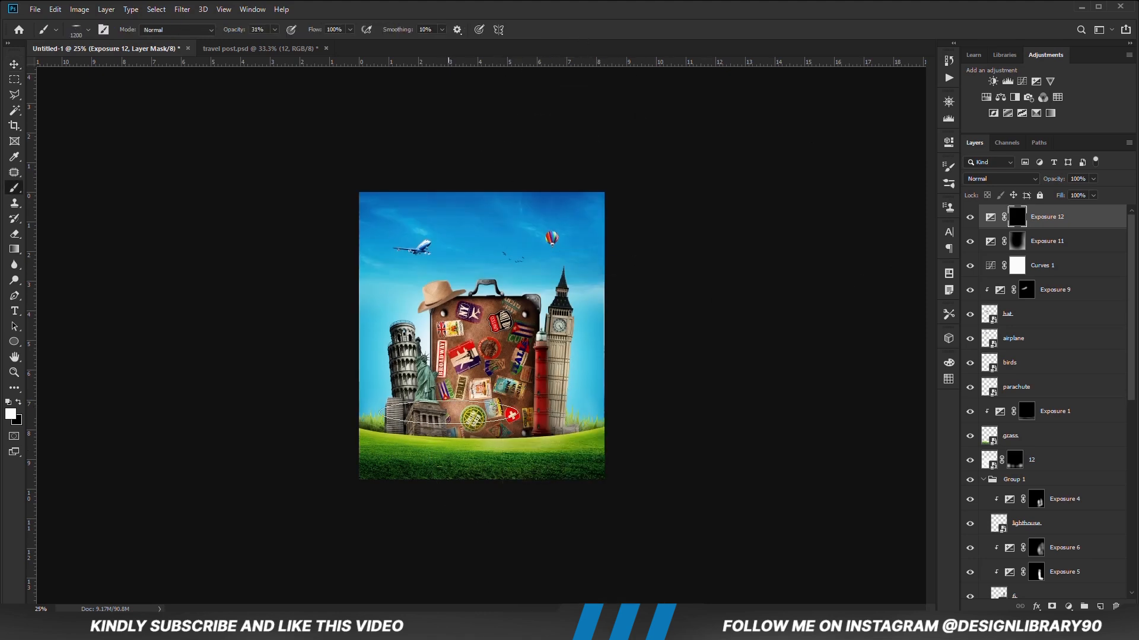
click(275, 29)
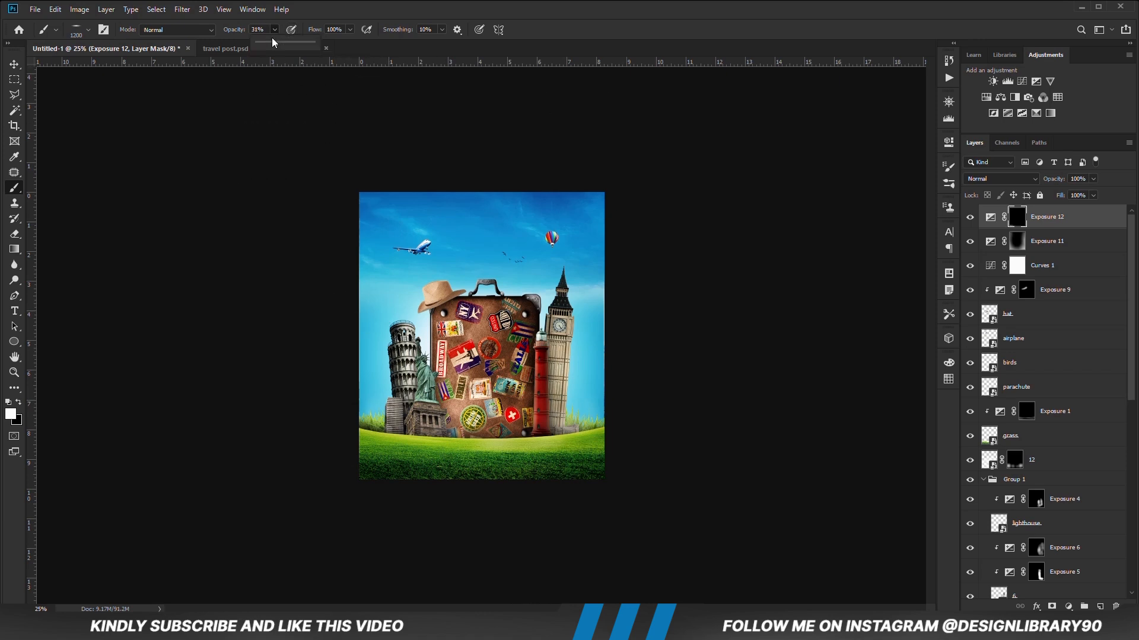
key(bracketright)
key(bracketright)
key(bracketright)
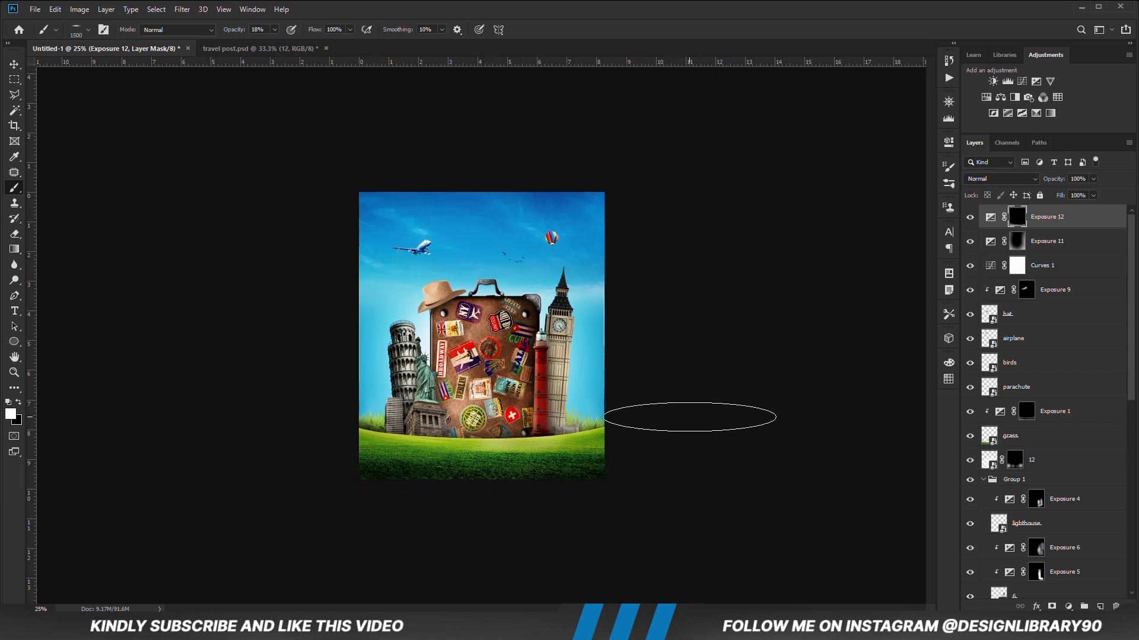
key(v)
click(735, 353)
click(442, 300)
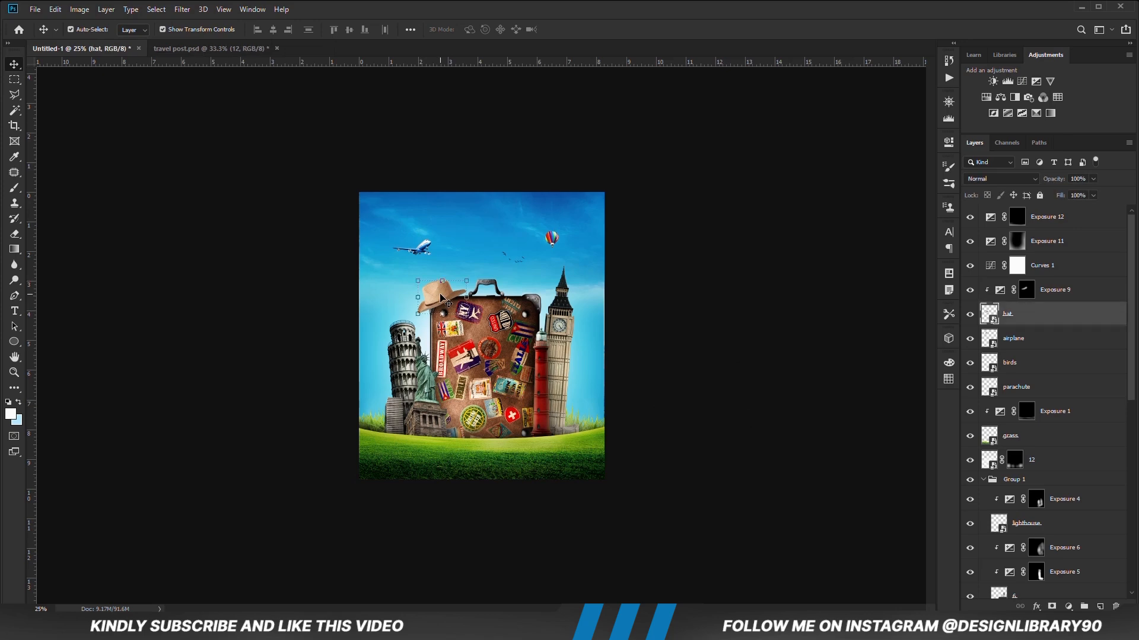
click(705, 419)
Merge all visible layers into a new layer on top of the stack and convert it to a smart object.
key(ctrl+0)
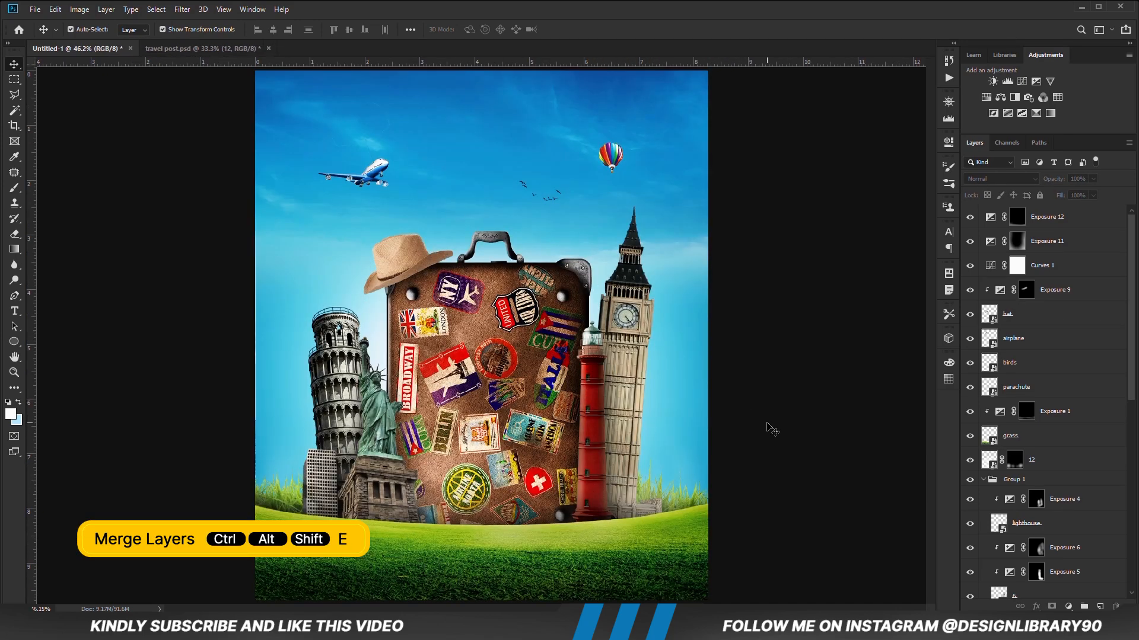
key(ctrl+alt+shift+e)
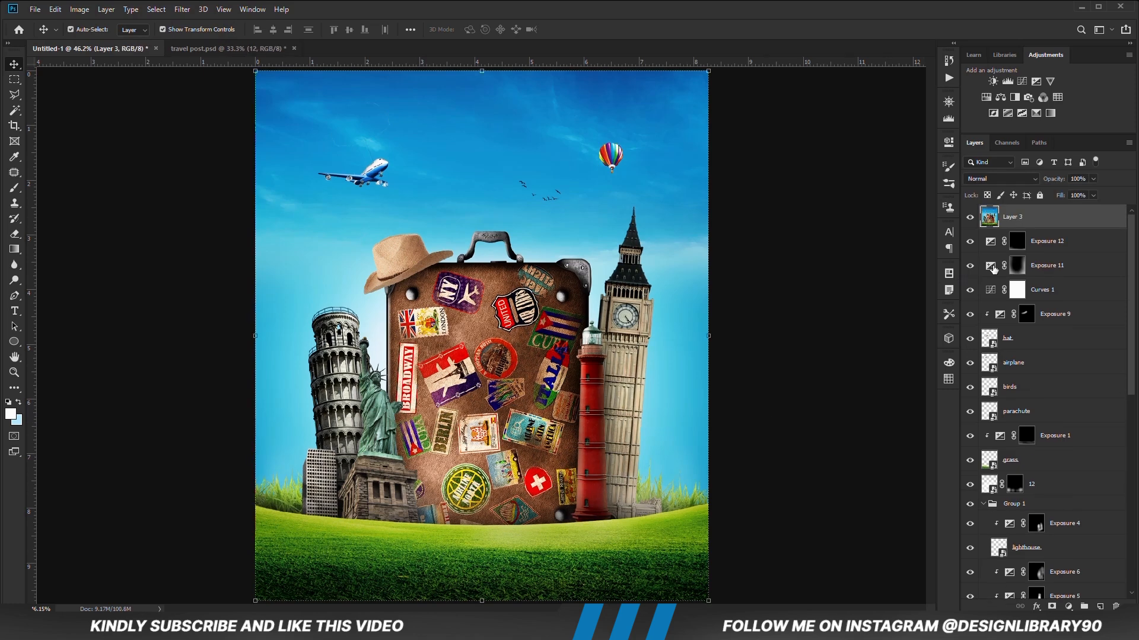
right_click(1035, 225)
click(906, 278)
click(805, 330)
scroll(804, 327, down, 1)
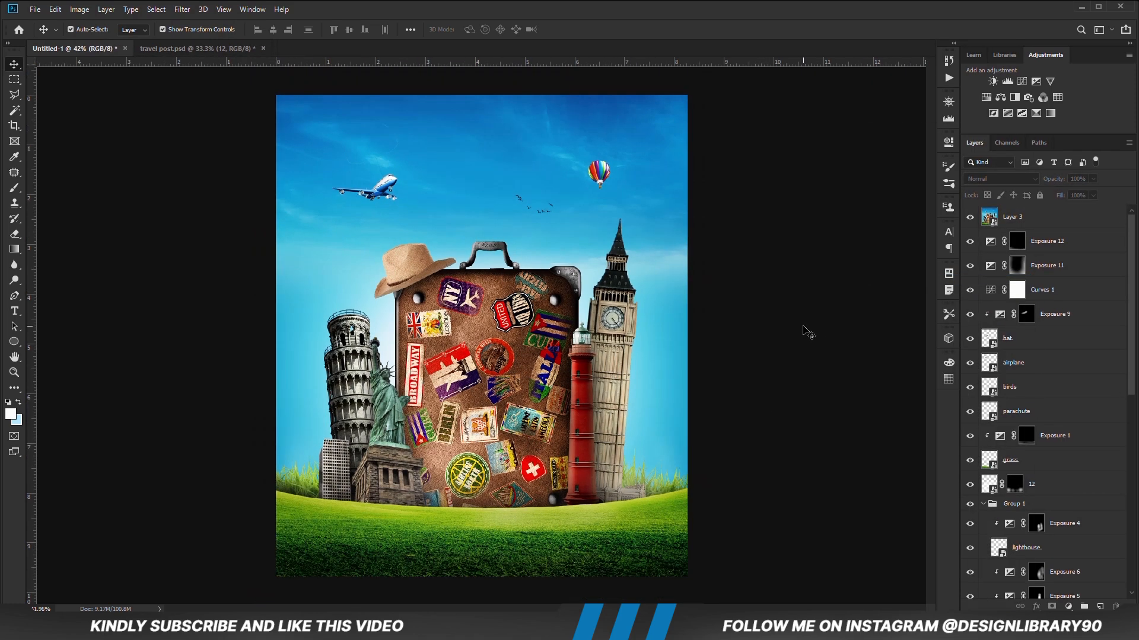
Open the Camera Raw Filter on Layer 3 and set exposure +0.15, contrast +18, highlights +8, shadows -17, whites +7 and blacks -20.
click(1051, 222)
click(180, 11)
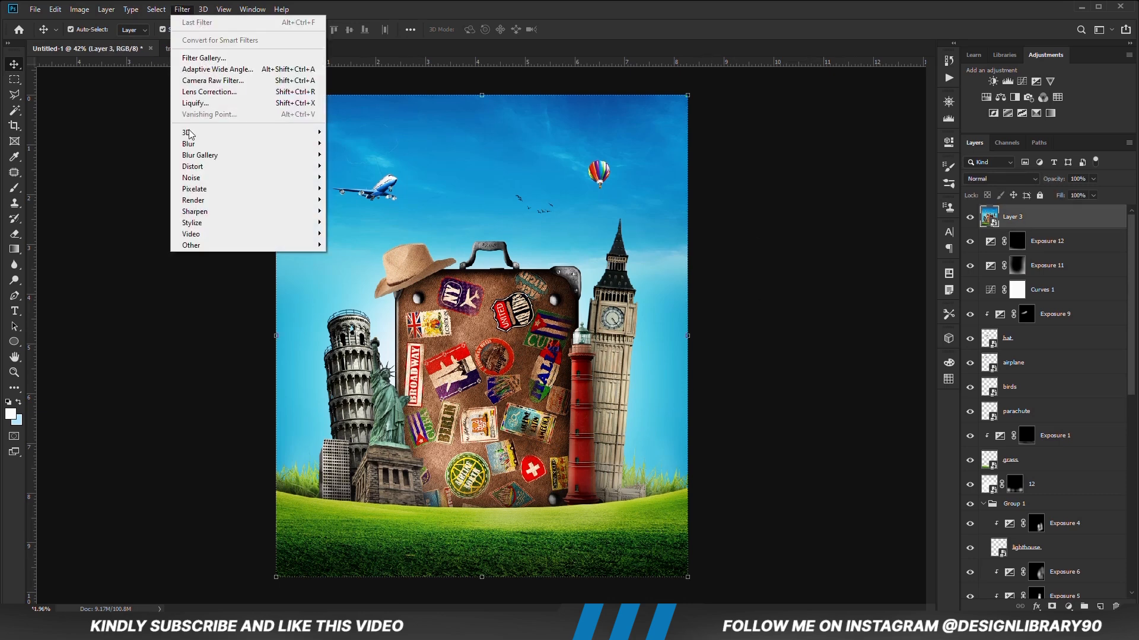
click(194, 86)
drag(780, 387, 789, 405)
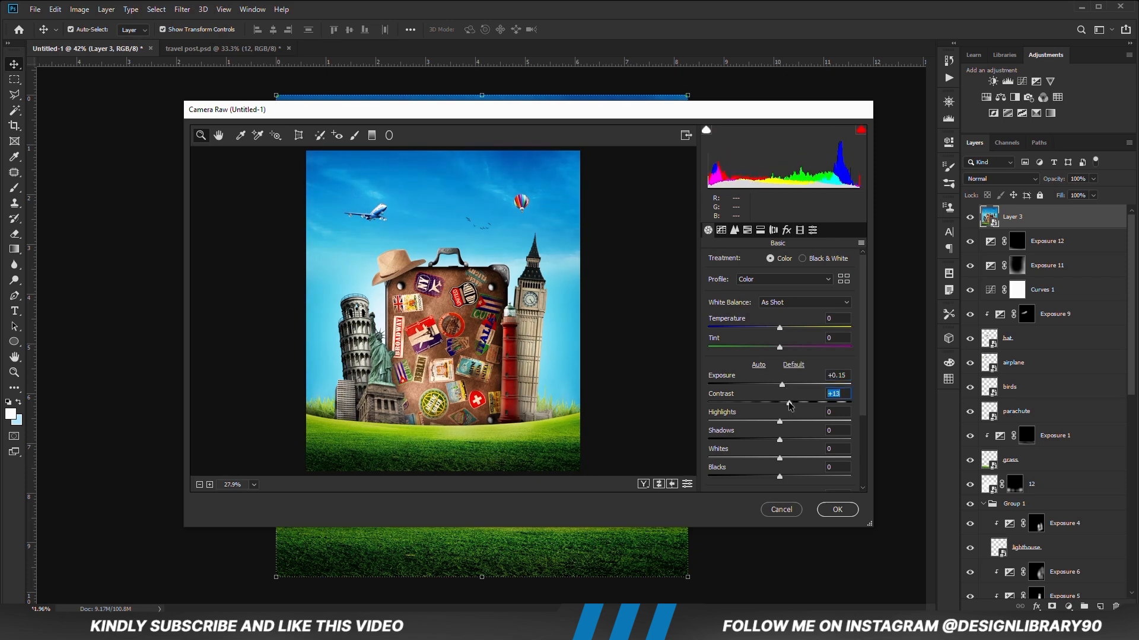
click(785, 422)
drag(779, 439, 766, 440)
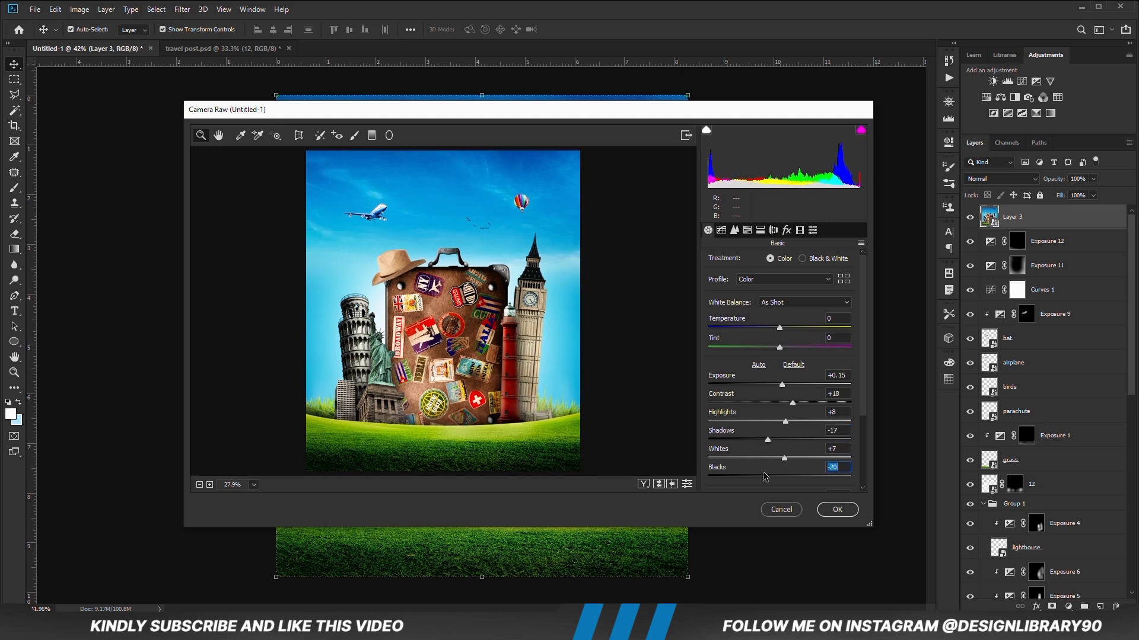
Raise texture to +12 and clarity to about +4, apply the Camera Raw Filter and deselect the layer.
drag(866, 410, 868, 430)
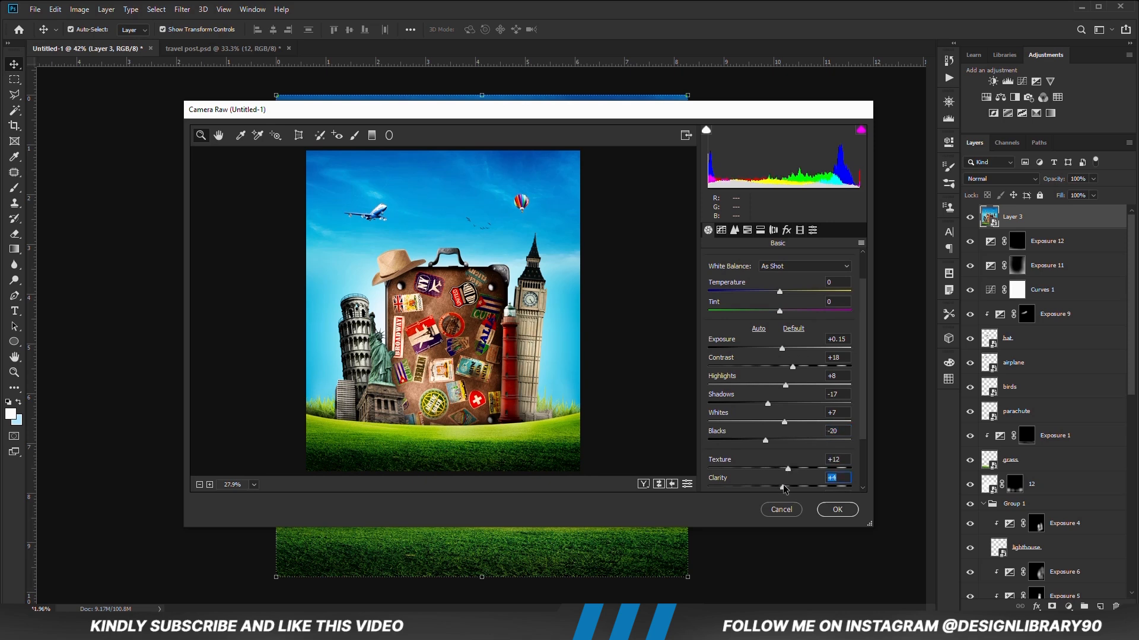
click(835, 507)
click(869, 339)
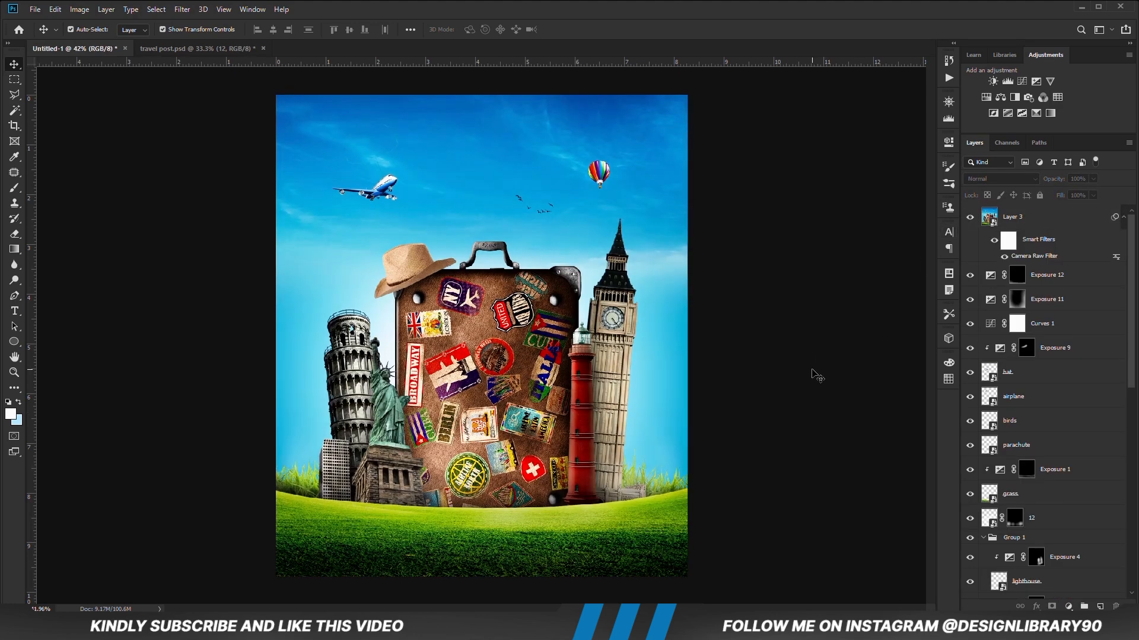
key(ctrl+plus)
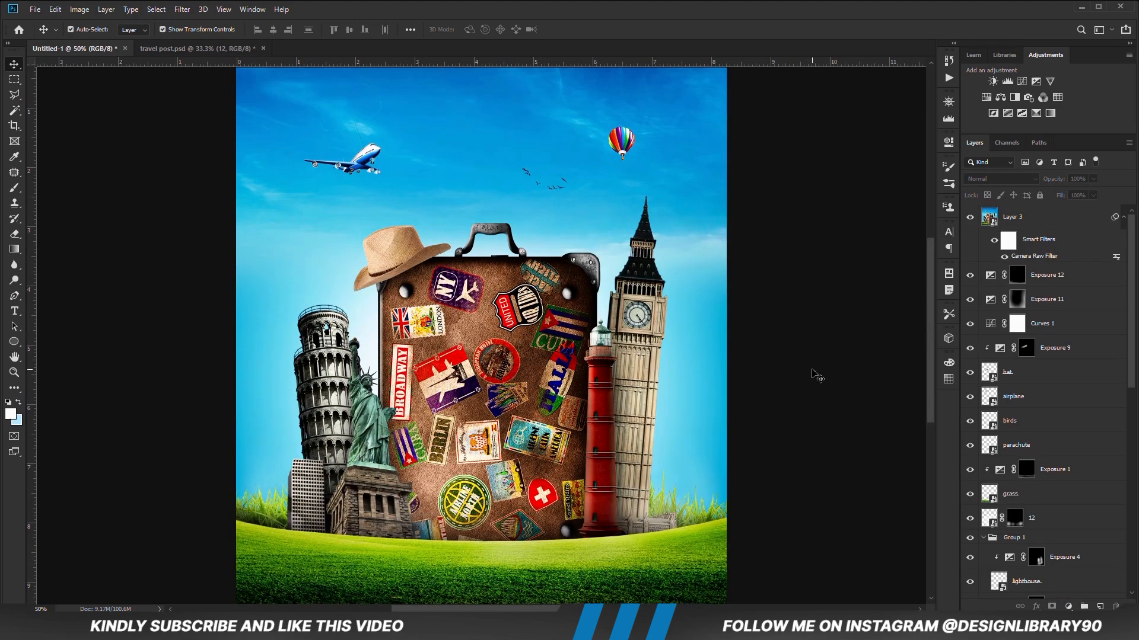